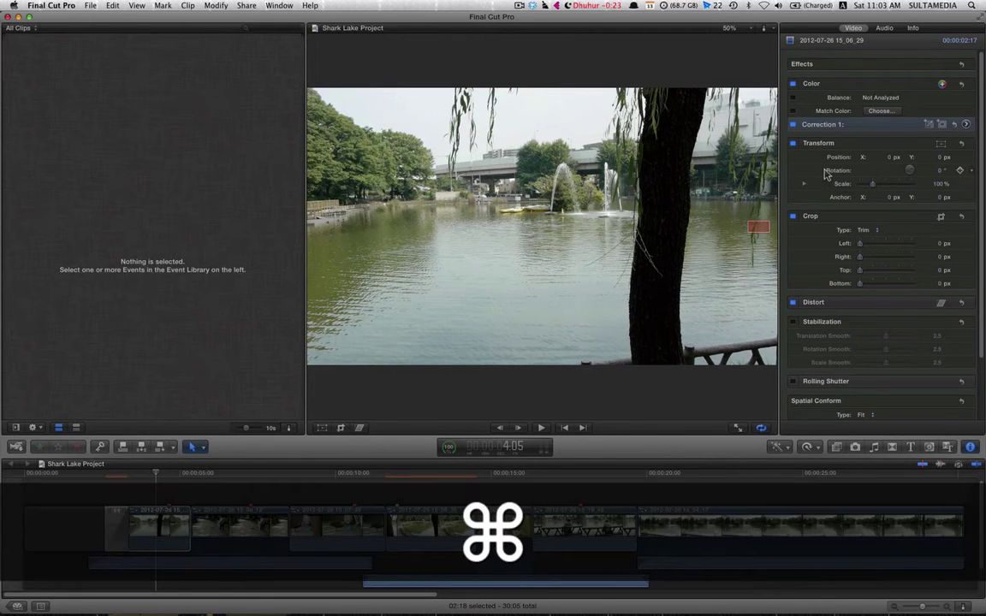
{"action": "key", "text": "super+4"}
{"action": "key", "text": "super+4"}
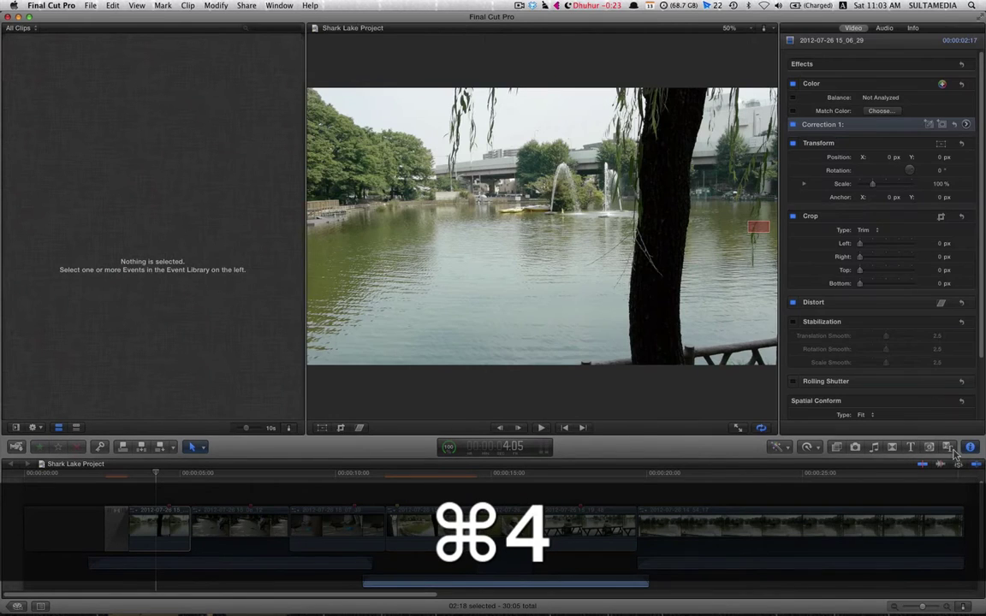
{"action": "left_click", "coordinate": [970, 447]}
{"action": "left_click", "coordinate": [968, 447]}
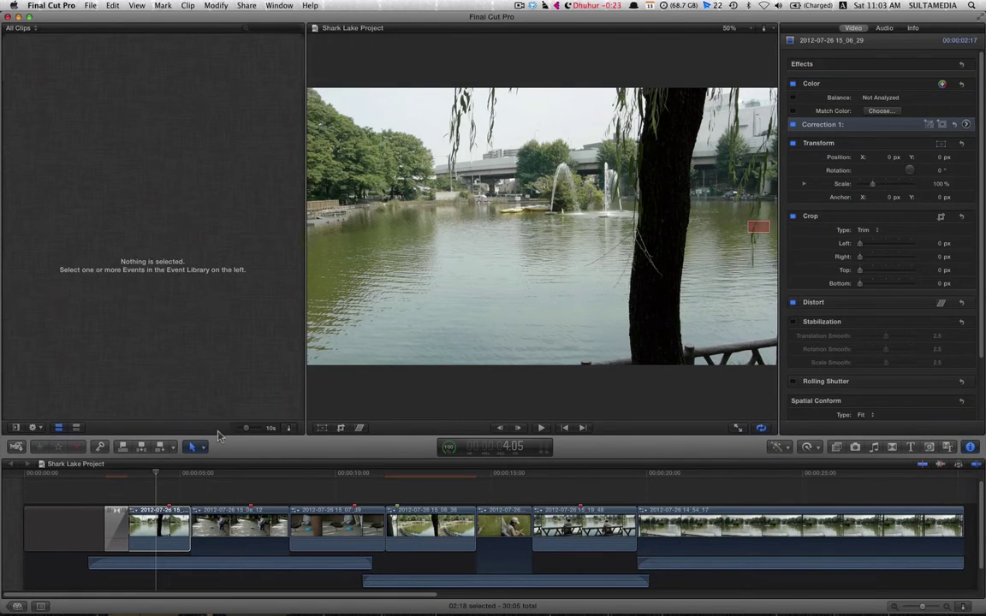
{"action": "left_click", "coordinate": [166, 524]}
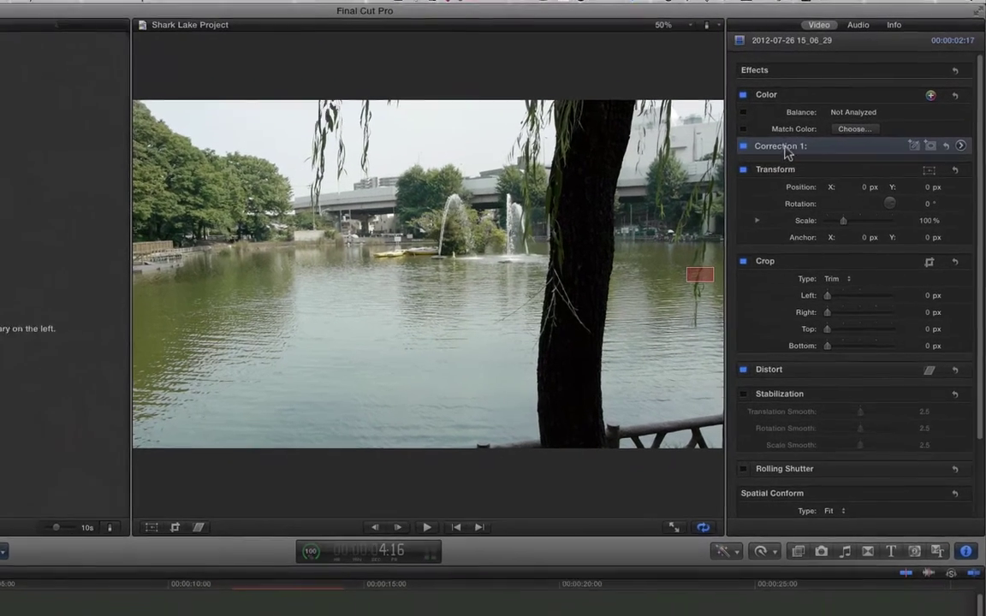
{"action": "left_click", "coordinate": [792, 124]}
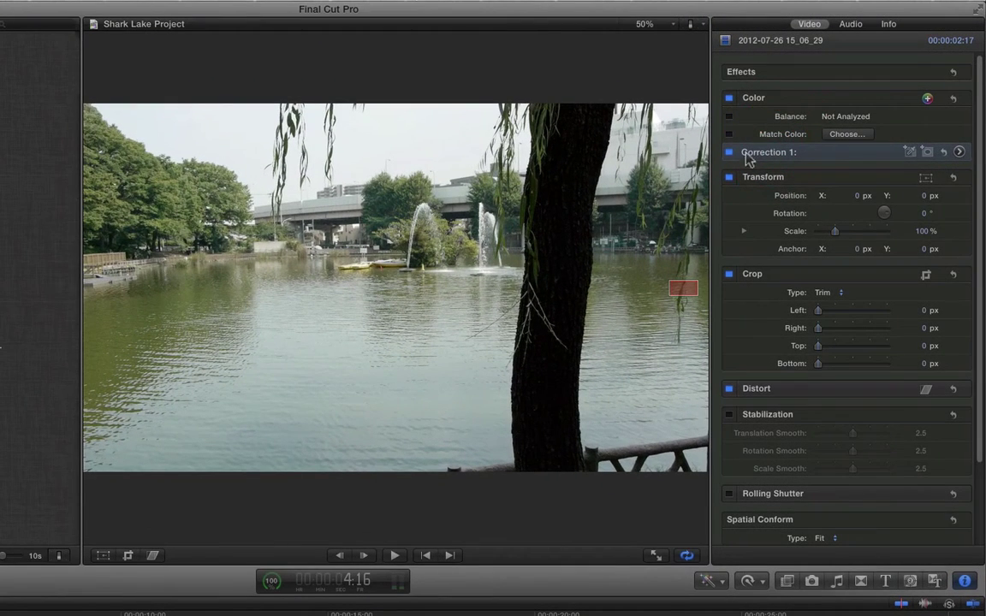
{"action": "left_click", "coordinate": [730, 152]}
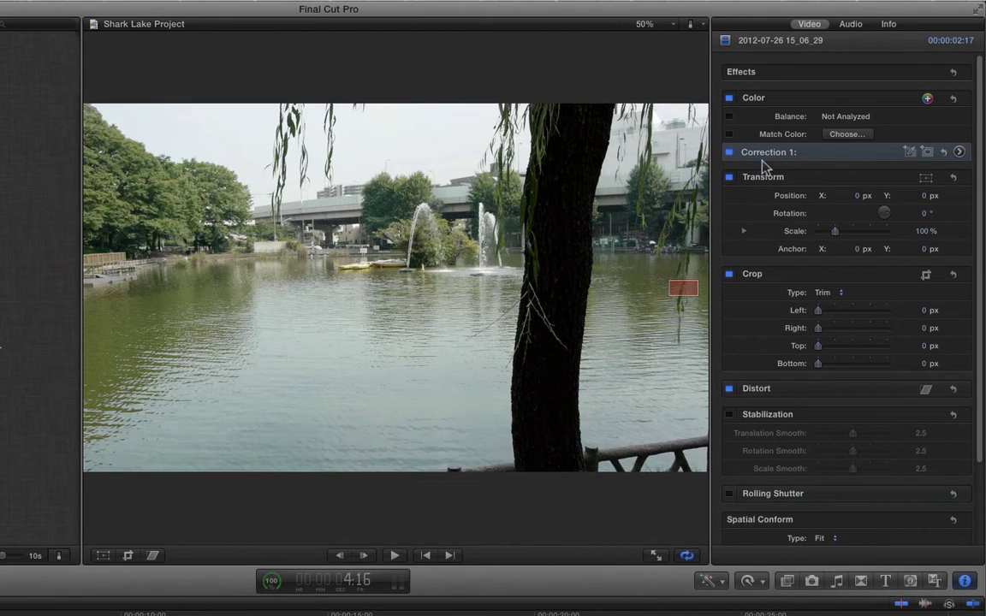
Show Correction 1's Exposure pane with Global, Shadows, Midtones and Highlights controls
{"action": "left_click", "coordinate": [959, 152]}
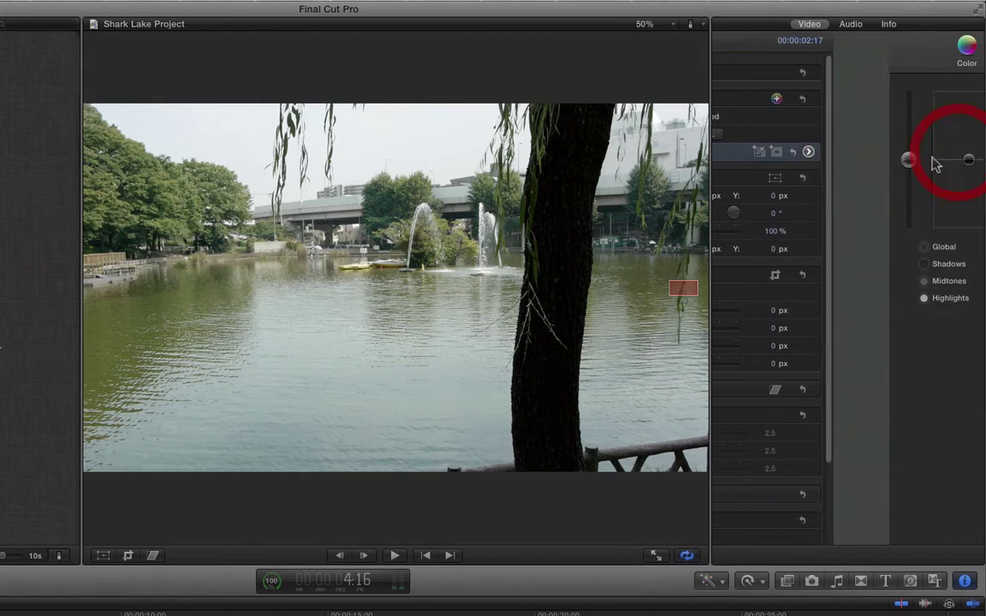
{"action": "left_click", "coordinate": [845, 47]}
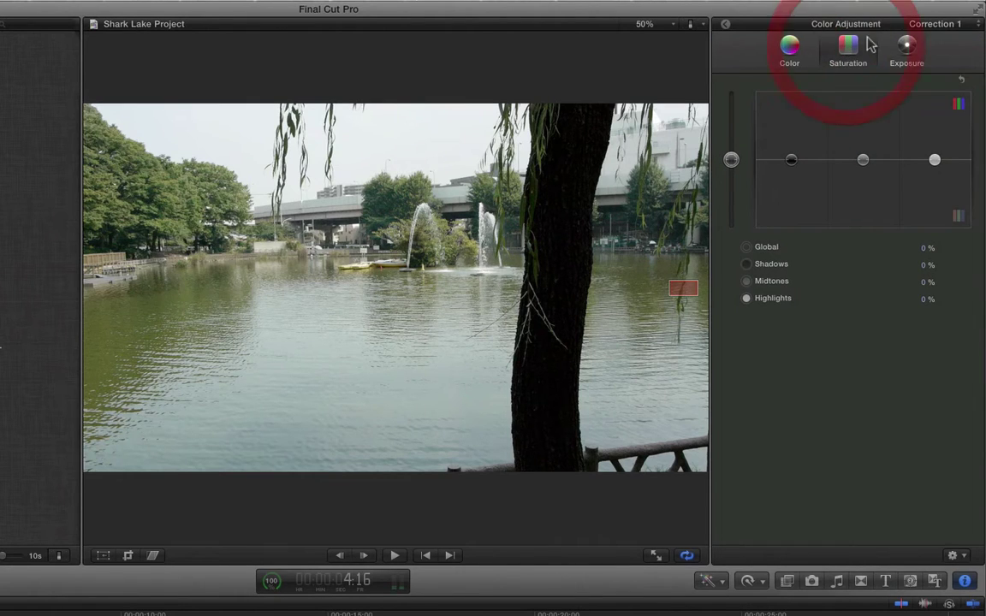
{"action": "left_click", "coordinate": [907, 45]}
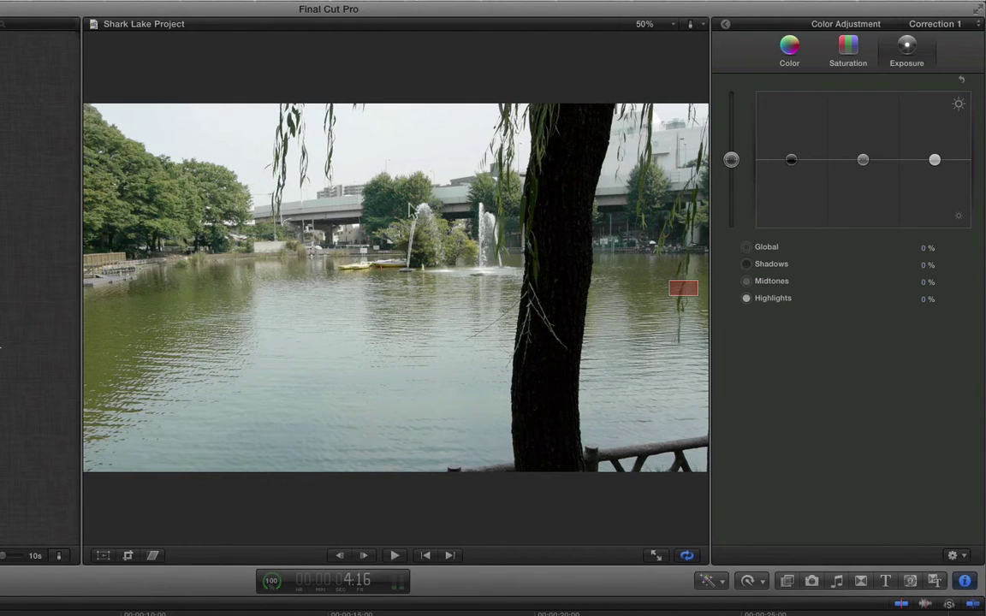
{"action": "left_click", "coordinate": [693, 24]}
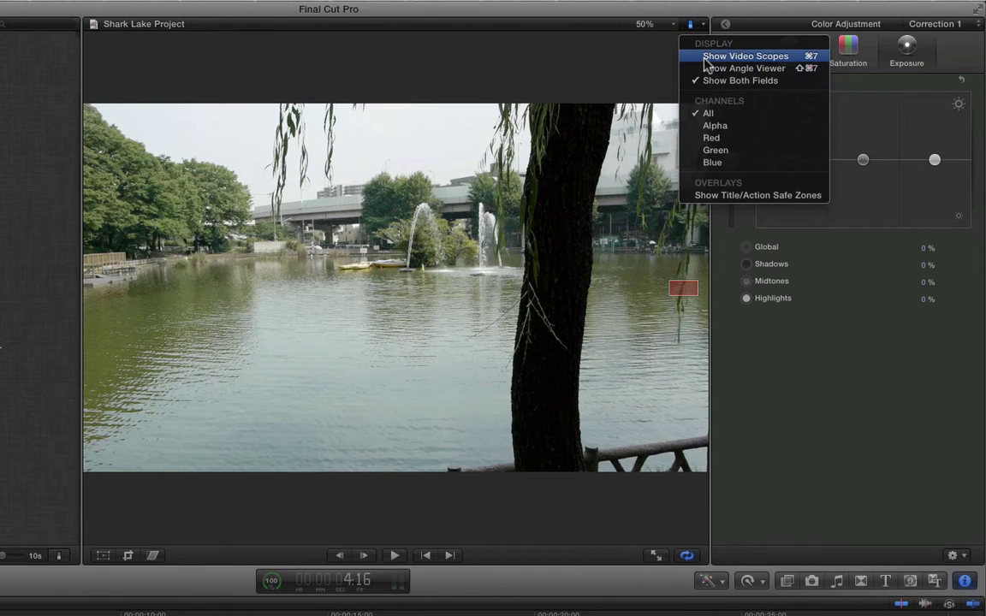
Display the Luma waveform scope next to the viewer using Cmd-7
{"action": "left_click", "coordinate": [625, 36]}
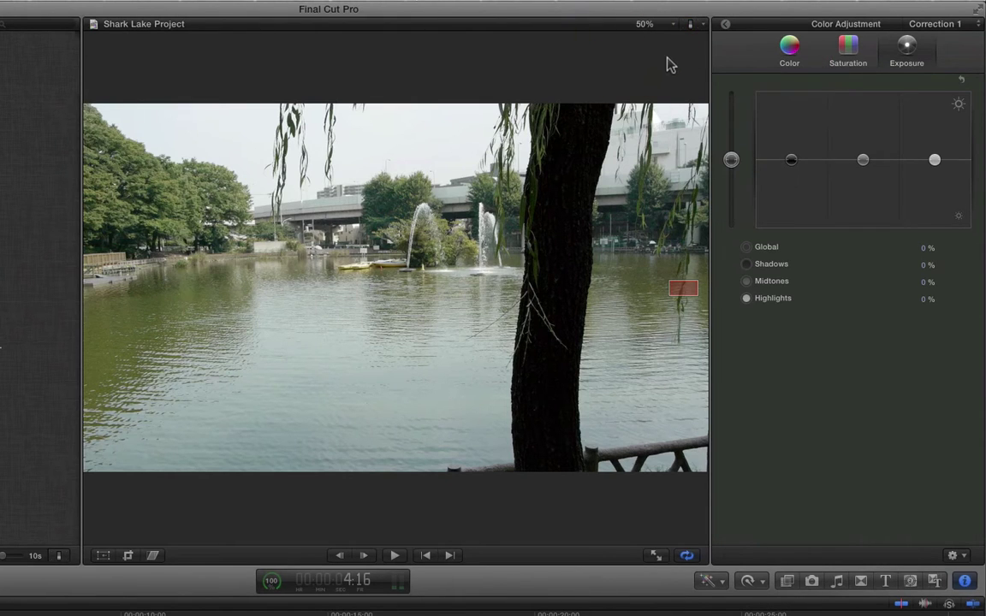
{"action": "key", "text": "super+7"}
{"action": "left_click", "coordinate": [692, 24]}
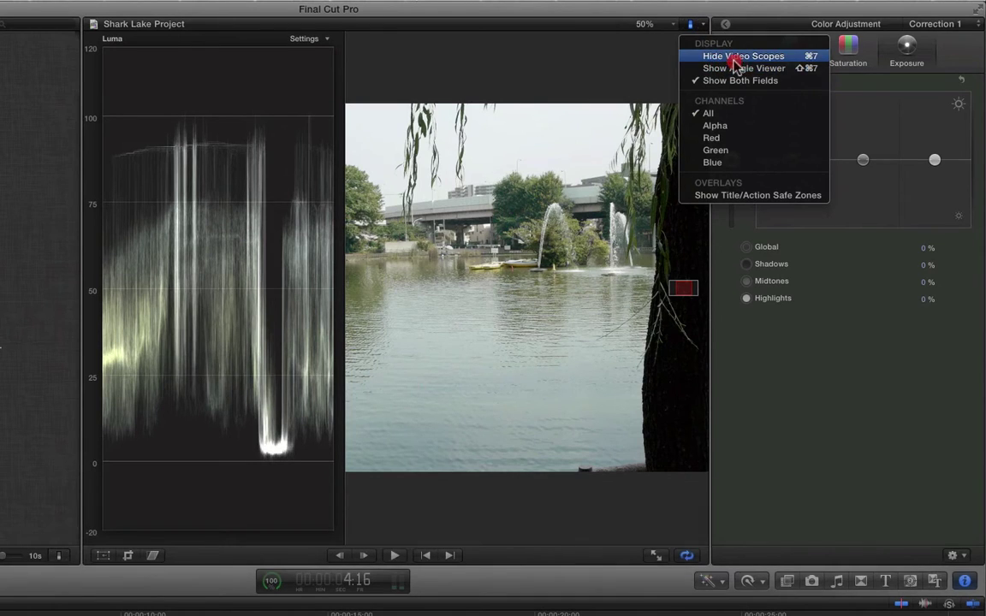
{"action": "left_click", "coordinate": [443, 82]}
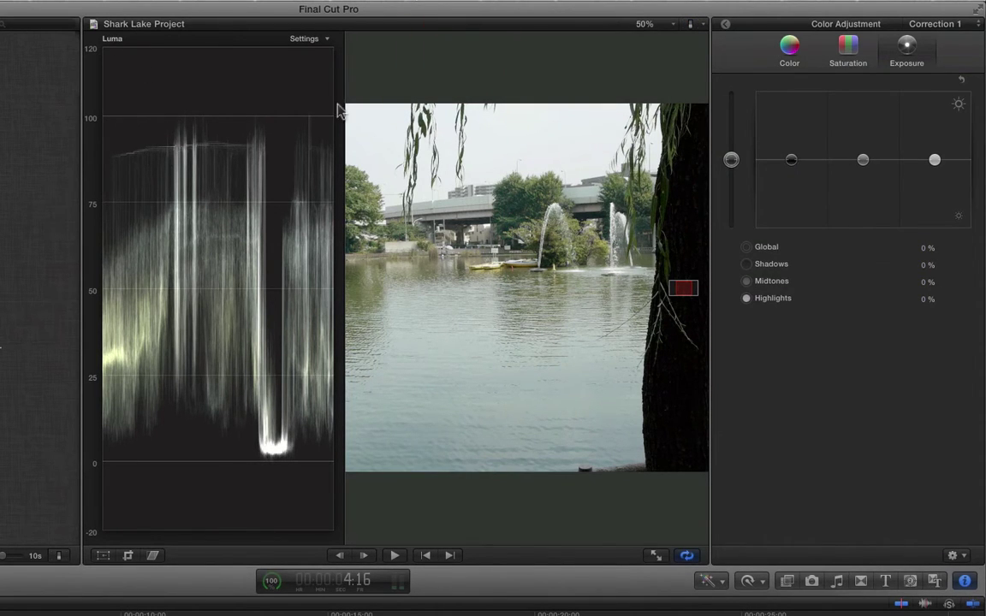
{"action": "left_click", "coordinate": [325, 39]}
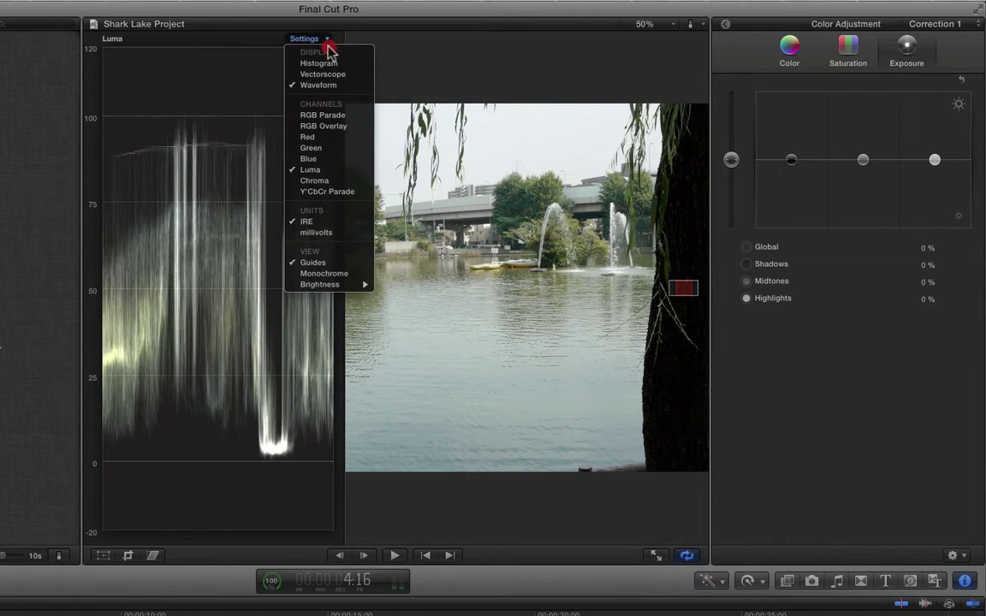
{"action": "left_click", "coordinate": [330, 63]}
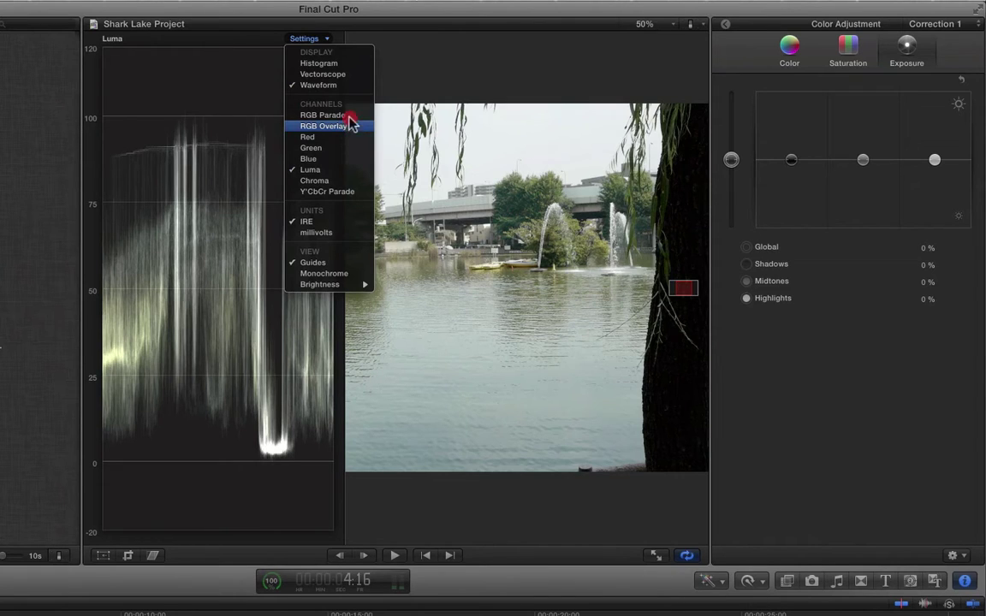
Switch the waveform scope from RGB Parade to RGB Overlay
{"action": "left_click", "coordinate": [339, 115]}
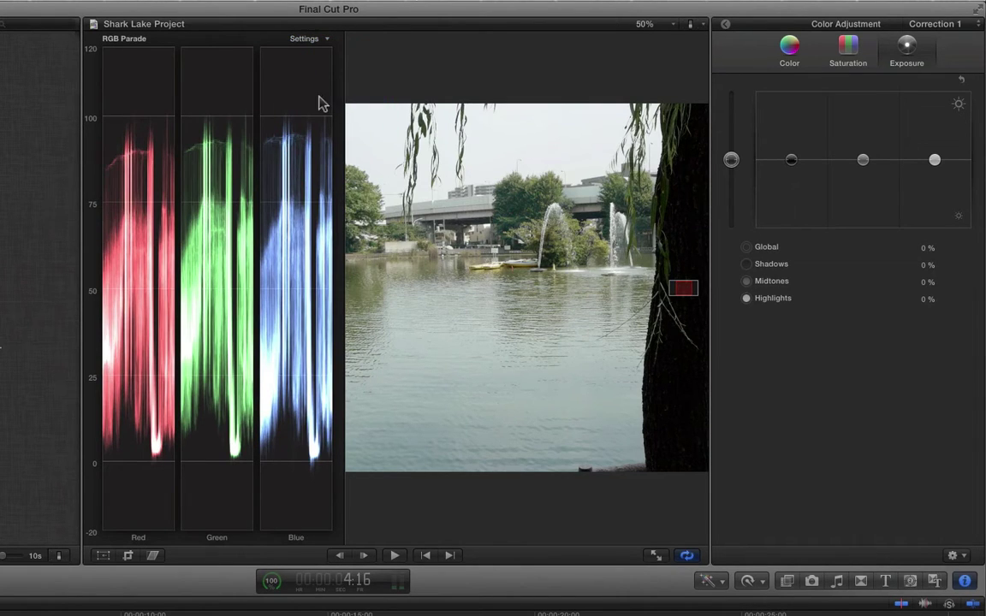
{"action": "left_click", "coordinate": [306, 38]}
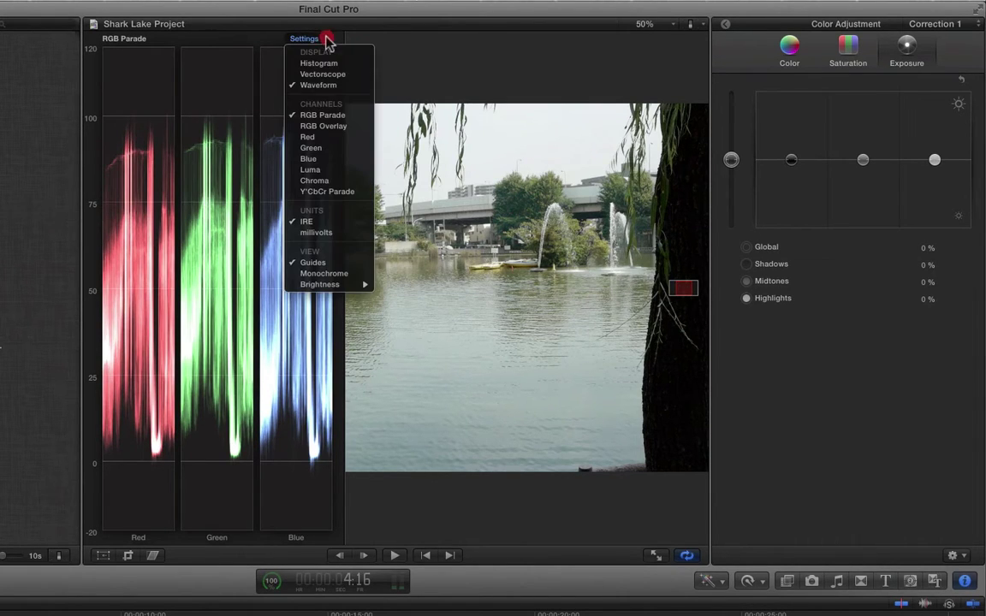
{"action": "left_click", "coordinate": [330, 125]}
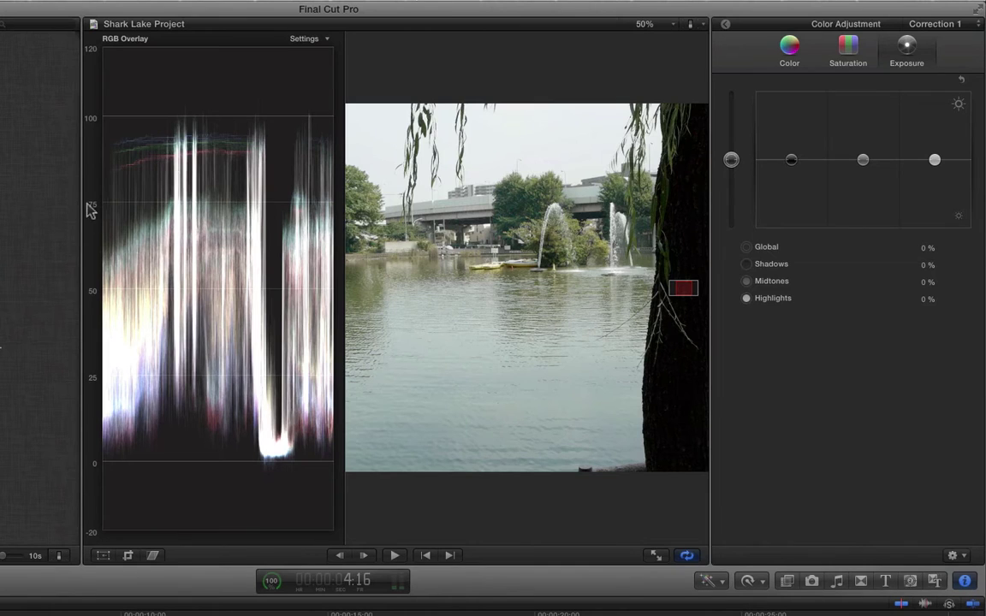
Hide the browser, narrow the scope pane and set the viewer zoom to Fit
{"action": "left_click_drag", "start_coordinate": [82, 197], "coordinate": [2, 200]}
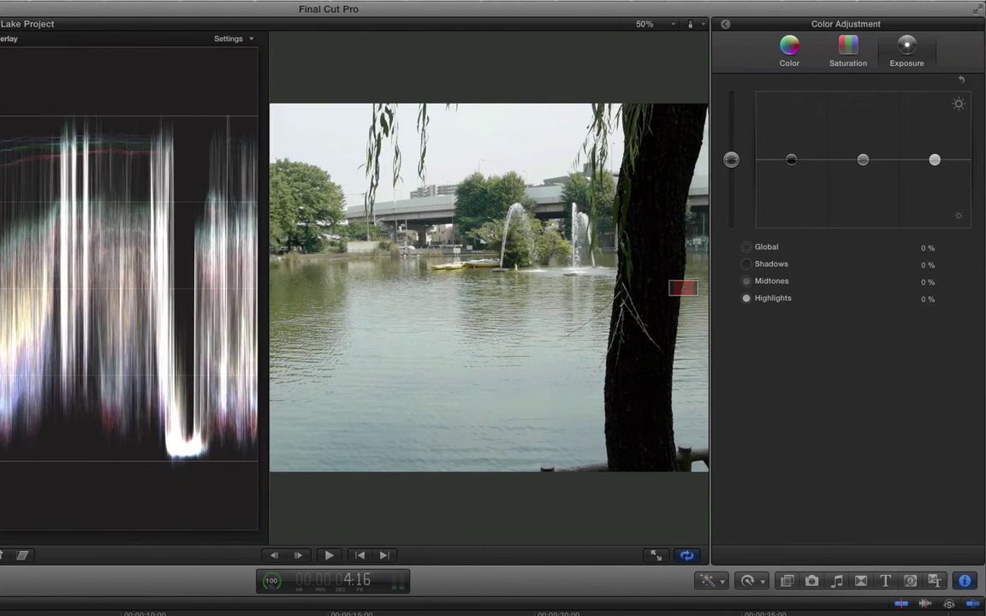
{"action": "left_click", "coordinate": [245, 189]}
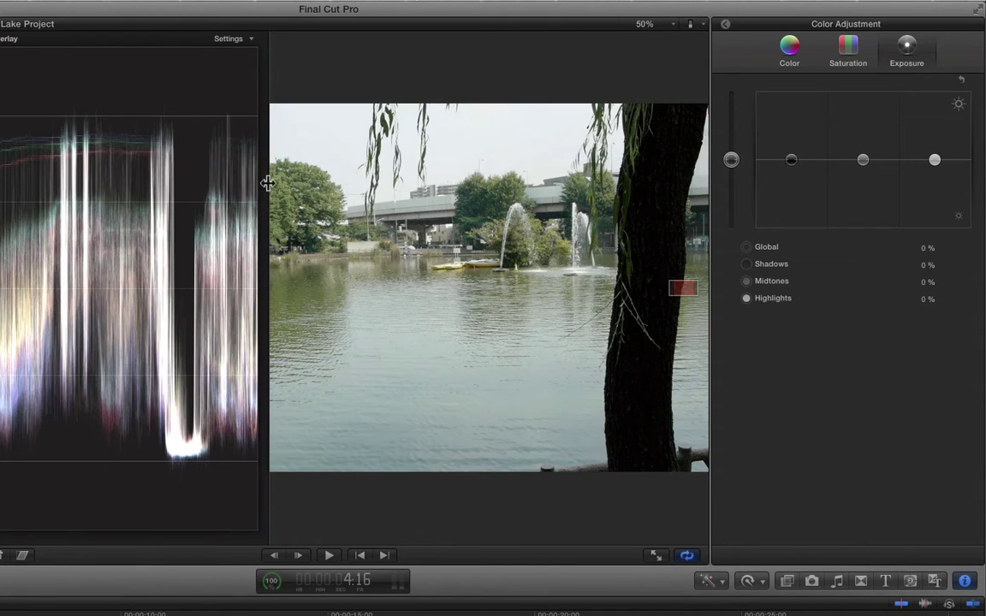
{"action": "left_click_drag", "start_coordinate": [268, 189], "coordinate": [197, 202]}
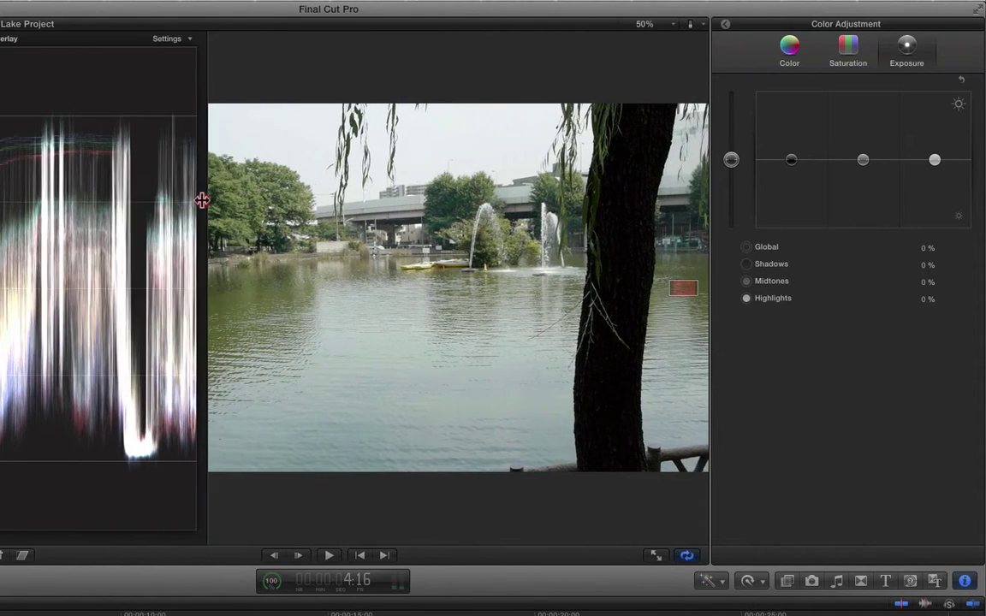
{"action": "left_click", "coordinate": [690, 23]}
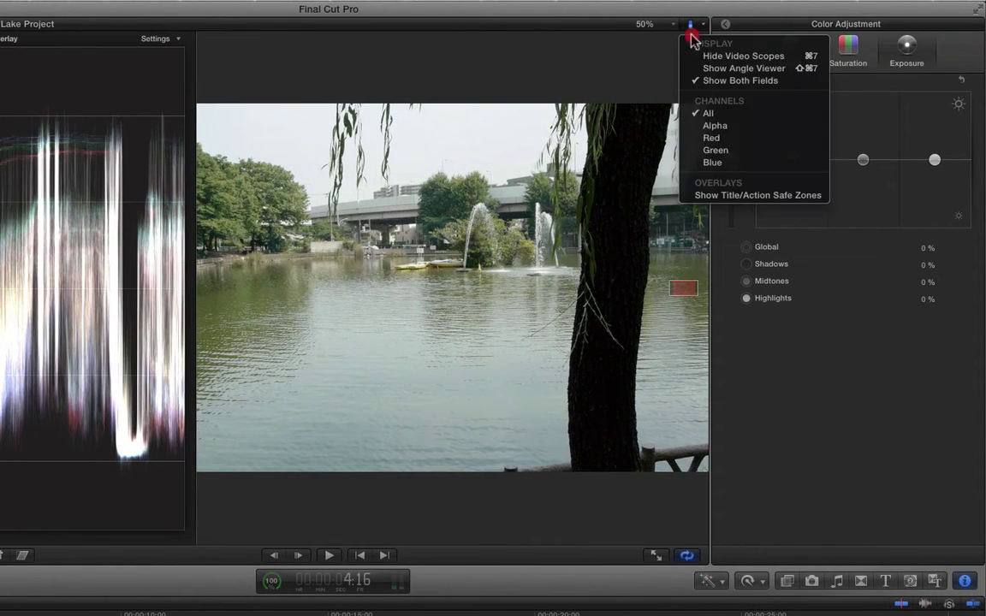
{"action": "left_click", "coordinate": [643, 25]}
{"action": "left_click", "coordinate": [643, 24]}
{"action": "left_click", "coordinate": [644, 40]}
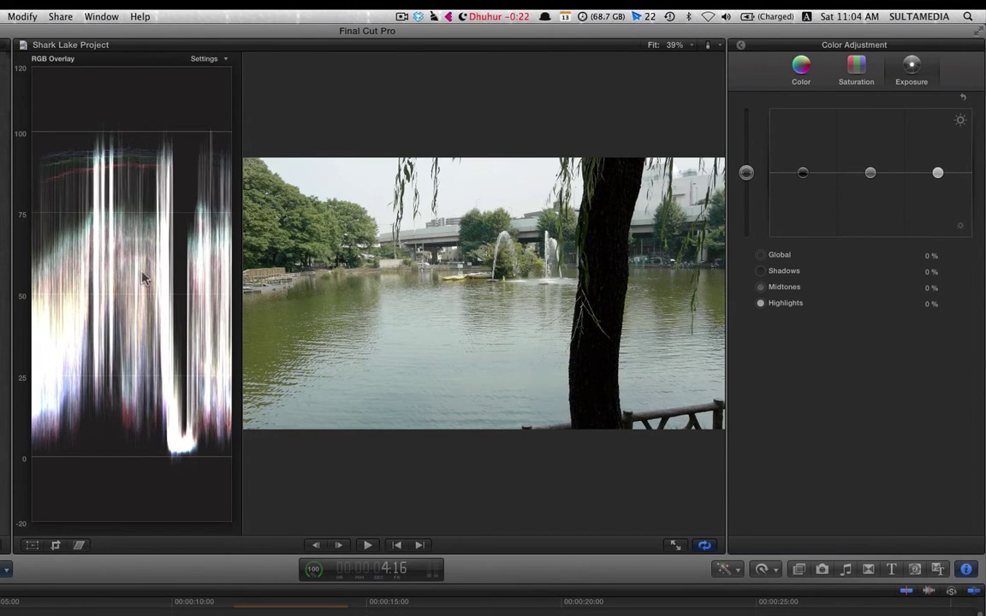
Set Correction 1 exposure to Shadows -3%, Highlights 2% and Midtones -13%, then return to the Inspector
{"action": "left_click", "coordinate": [803, 175]}
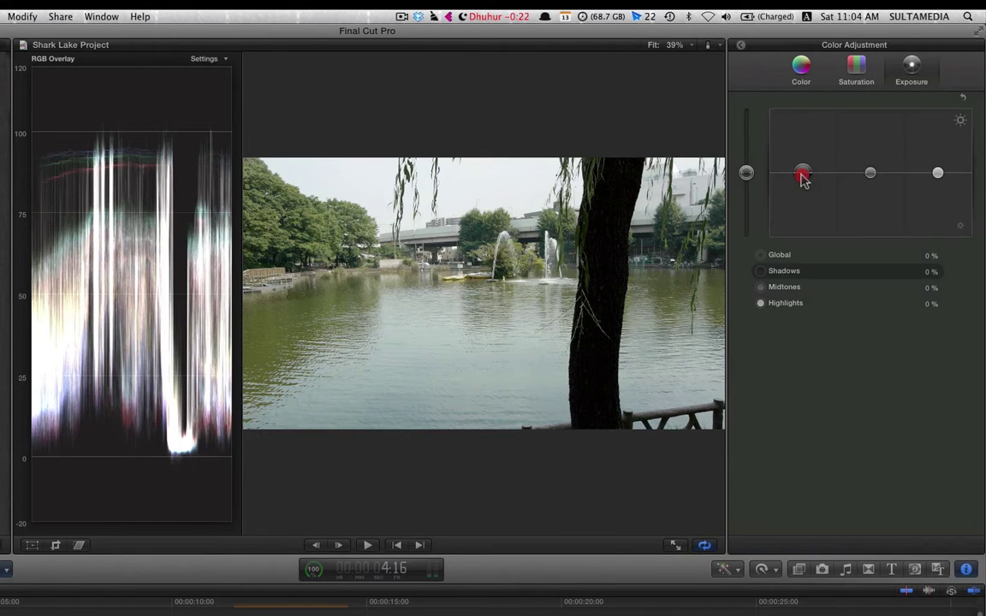
{"action": "left_click_drag", "start_coordinate": [802, 181], "coordinate": [803, 183]}
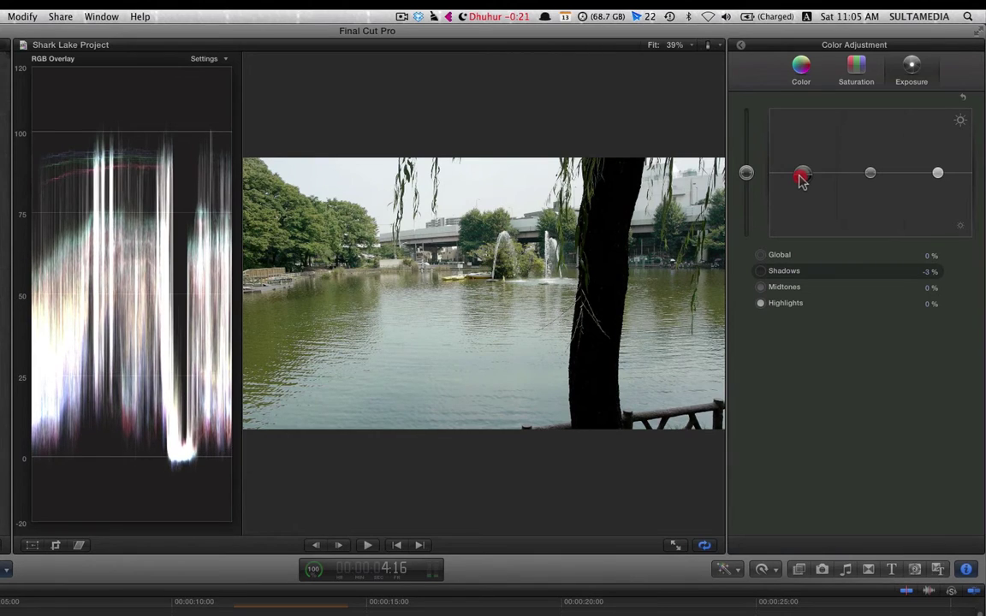
{"action": "left_click_drag", "start_coordinate": [802, 180], "coordinate": [812, 186]}
{"action": "left_click_drag", "start_coordinate": [938, 176], "coordinate": [939, 173]}
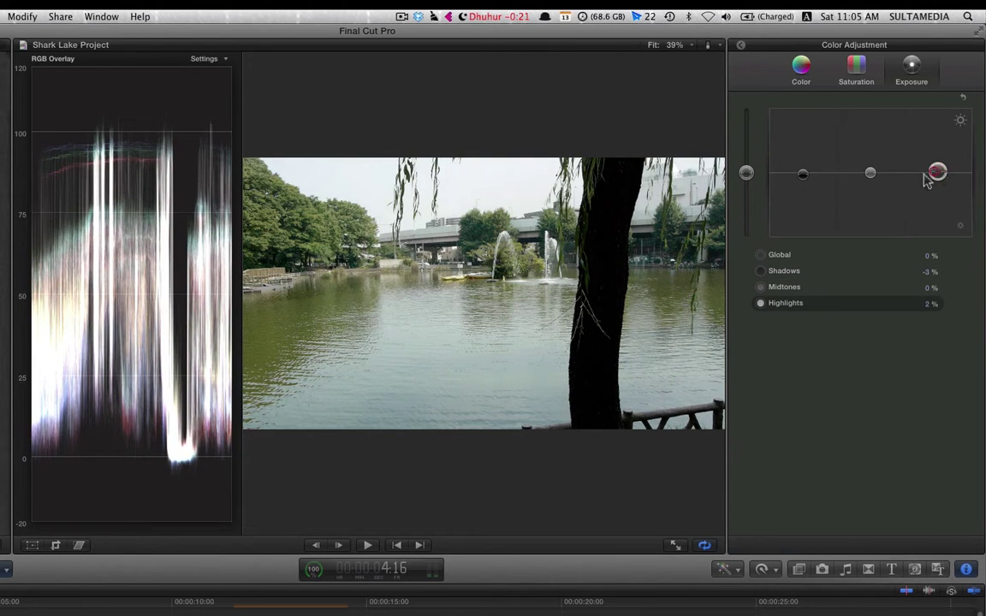
{"action": "left_click_drag", "start_coordinate": [870, 174], "coordinate": [870, 183]}
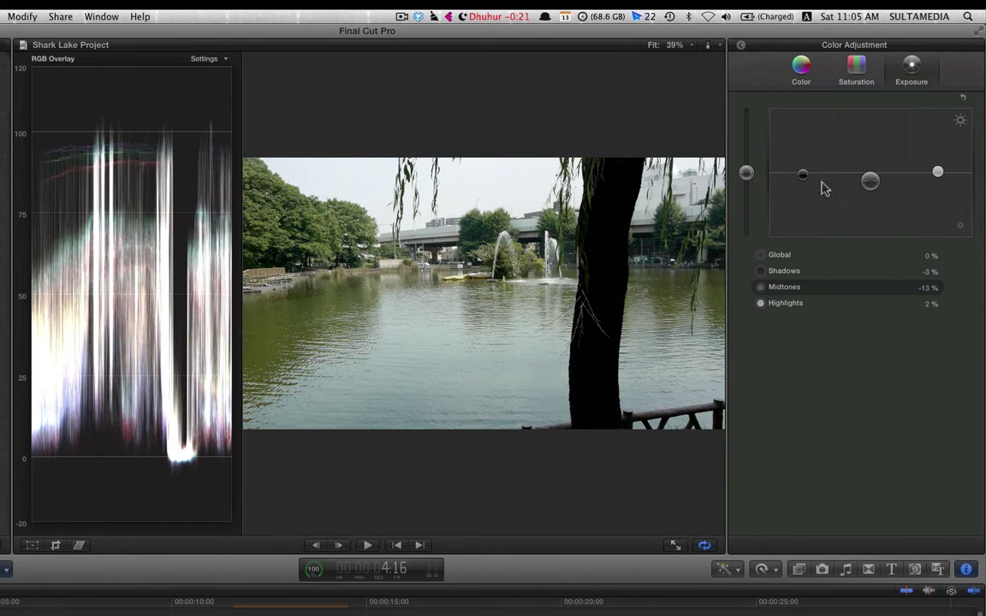
{"action": "left_click", "coordinate": [740, 47]}
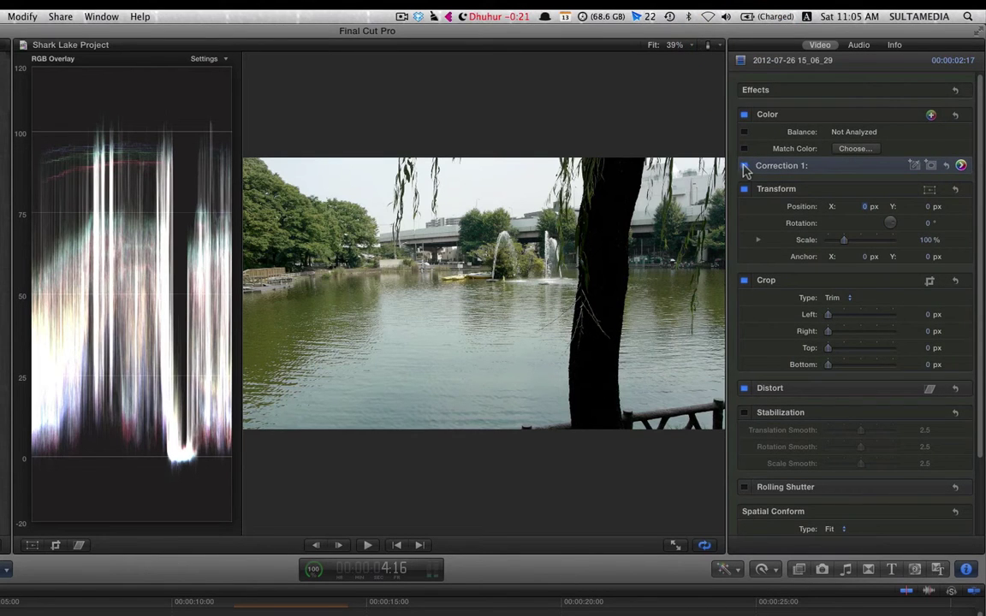
Toggle Correction 1 off and on to compare the clip, leaving it enabled
{"action": "left_click", "coordinate": [743, 166]}
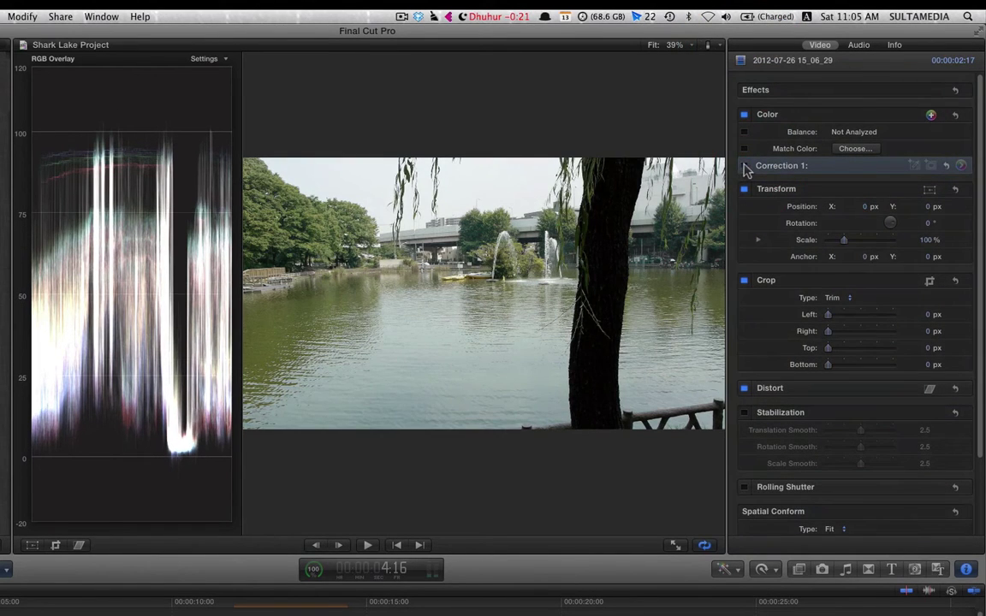
{"action": "left_click", "coordinate": [743, 166]}
{"action": "left_click", "coordinate": [744, 166]}
{"action": "left_click", "coordinate": [743, 166]}
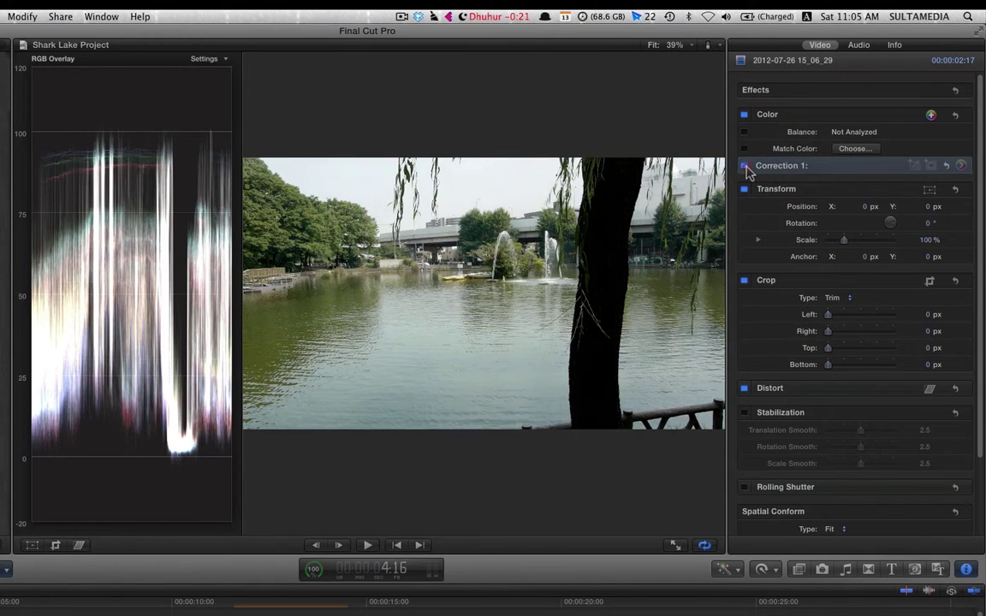
{"action": "left_click", "coordinate": [743, 166]}
{"action": "left_click", "coordinate": [743, 166]}
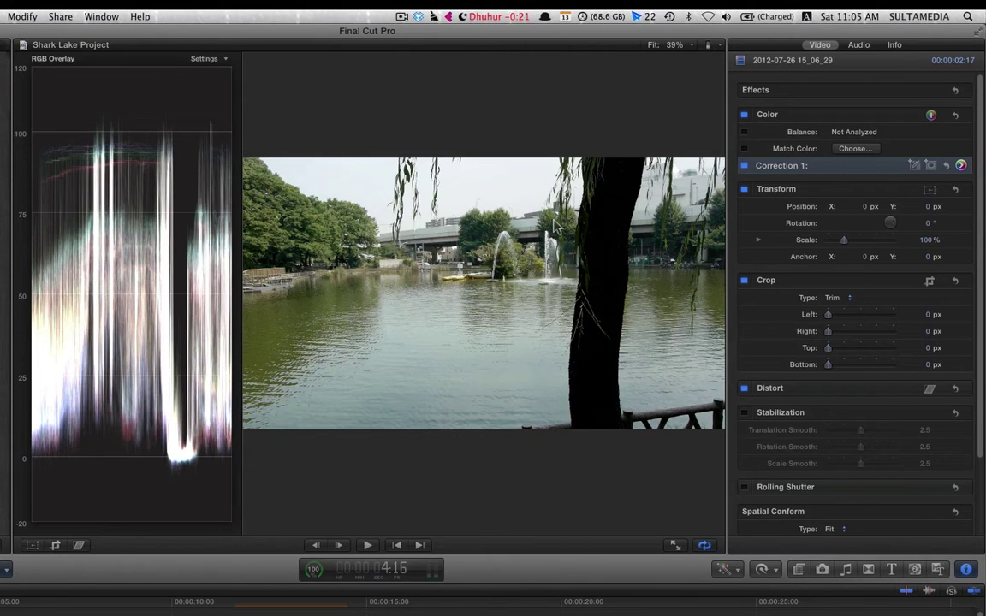
Add Correction 2 below Correction 1 and select it
{"action": "mouse_move", "coordinate": [869, 187]}
{"action": "left_click", "coordinate": [931, 115]}
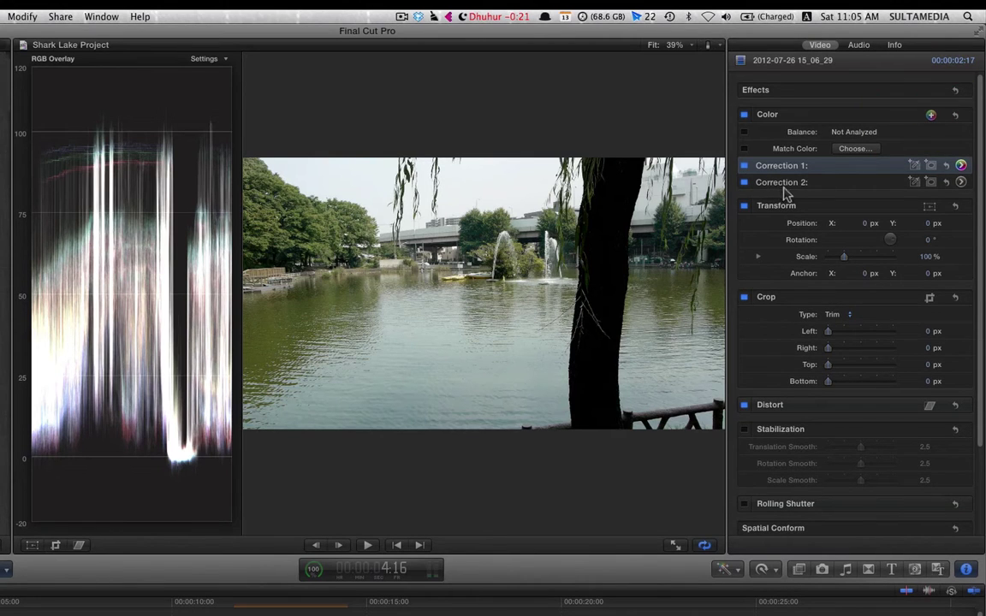
{"action": "left_click", "coordinate": [784, 186]}
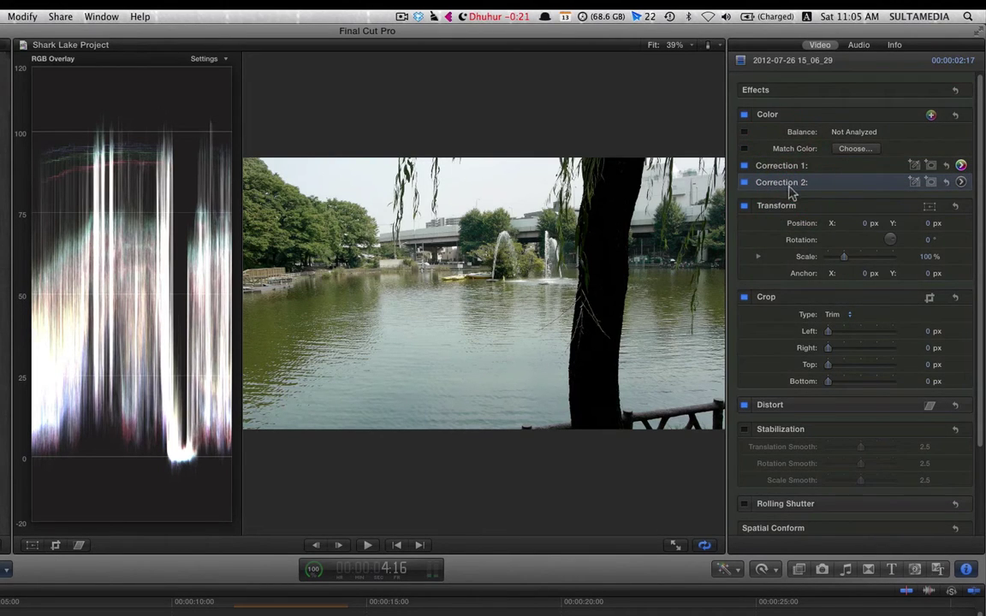
Give Correction 2 a shape mask stretched into a wide ellipse over the sky, then open its colour board
{"action": "left_click", "coordinate": [930, 182]}
{"action": "left_click_drag", "start_coordinate": [484, 298], "coordinate": [477, 187]}
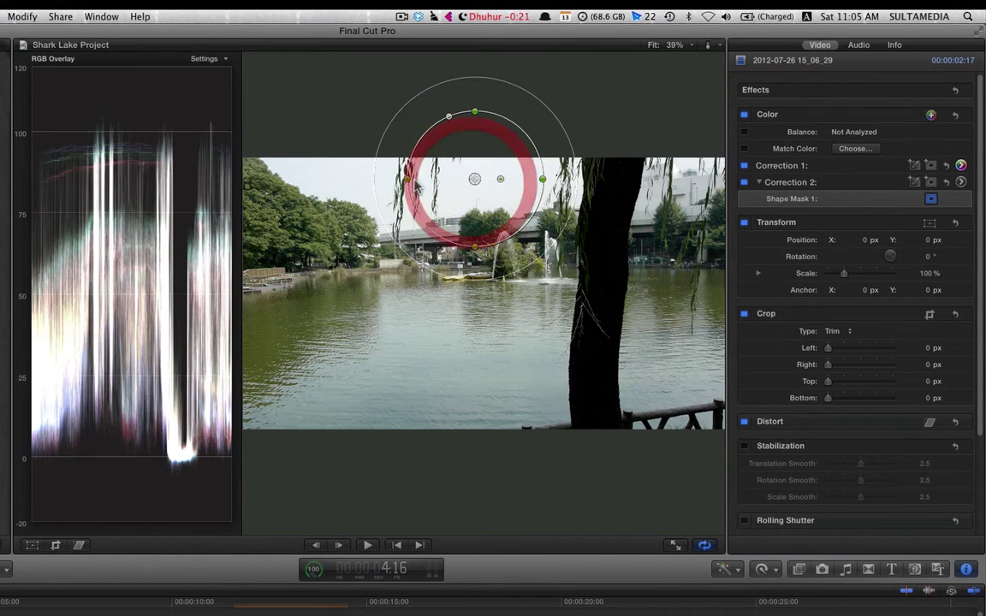
{"action": "left_click_drag", "start_coordinate": [404, 183], "coordinate": [304, 180]}
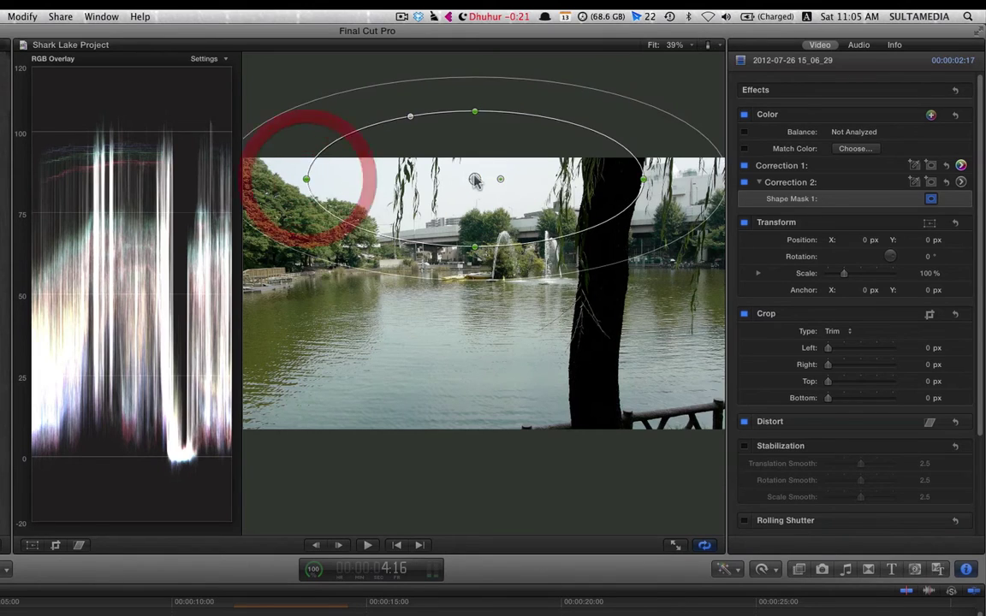
{"action": "left_click_drag", "start_coordinate": [474, 179], "coordinate": [425, 154]}
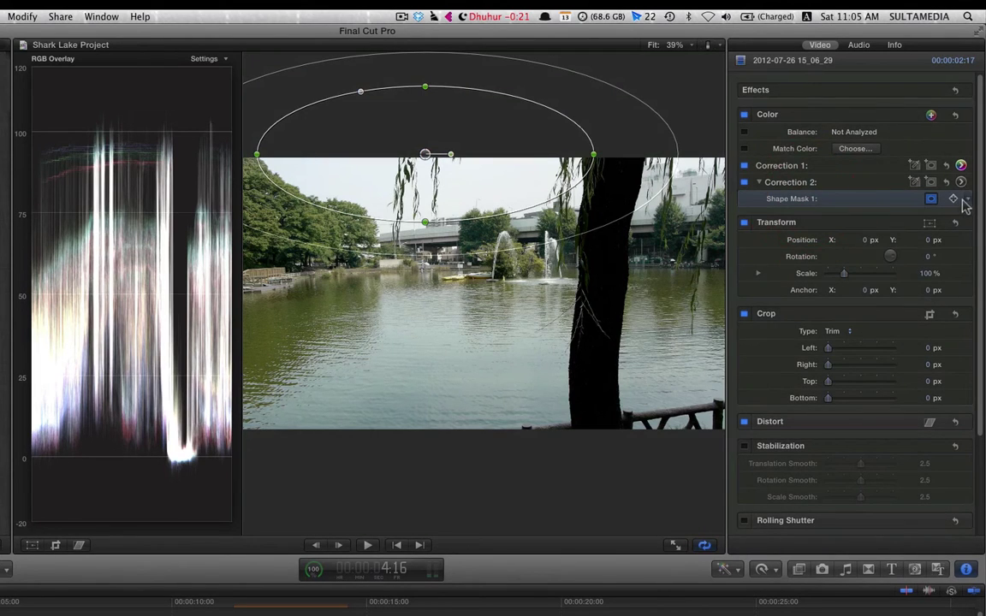
{"action": "left_click", "coordinate": [965, 200]}
{"action": "left_click", "coordinate": [791, 196]}
{"action": "left_click", "coordinate": [962, 183]}
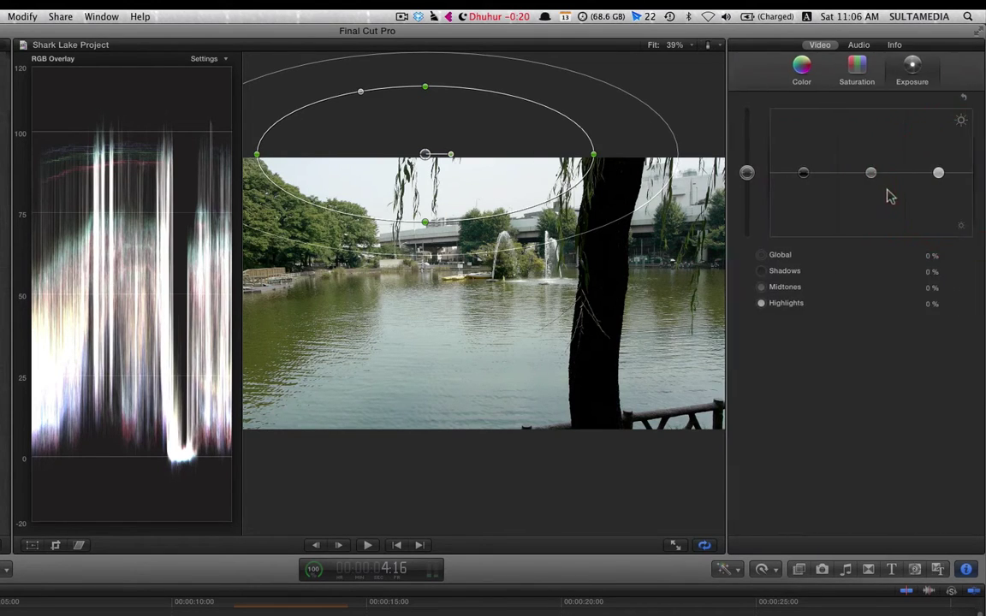
Nudge the masked shadows' hue and raise their exposure to 1%, then return to the Inspector
{"action": "left_click", "coordinate": [800, 67]}
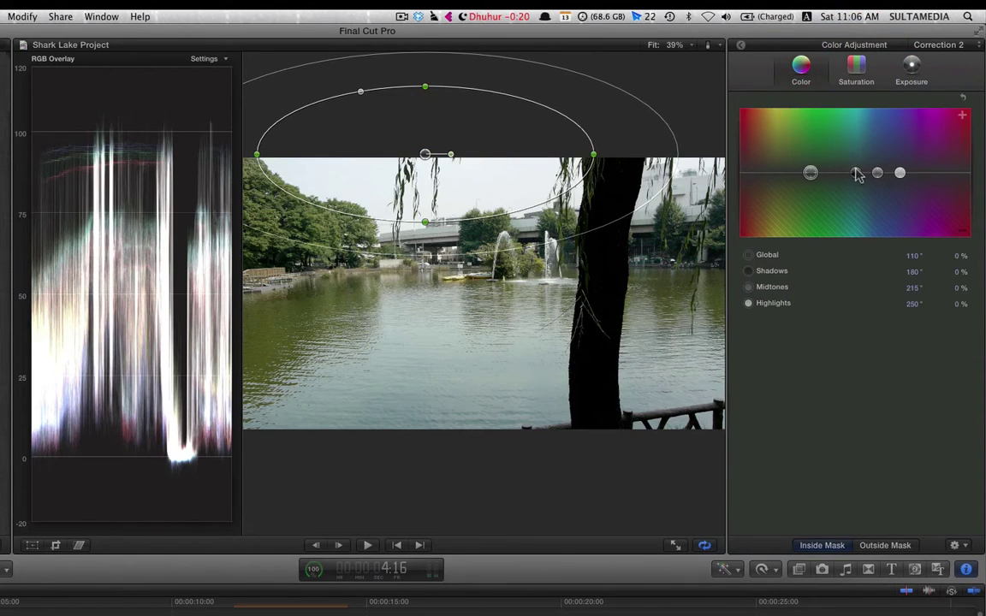
{"action": "mouse_move", "coordinate": [854, 171]}
{"action": "left_mouse_down"}
{"action": "mouse_move", "coordinate": [856, 163]}
{"action": "mouse_move", "coordinate": [849, 173]}
{"action": "left_mouse_up"}
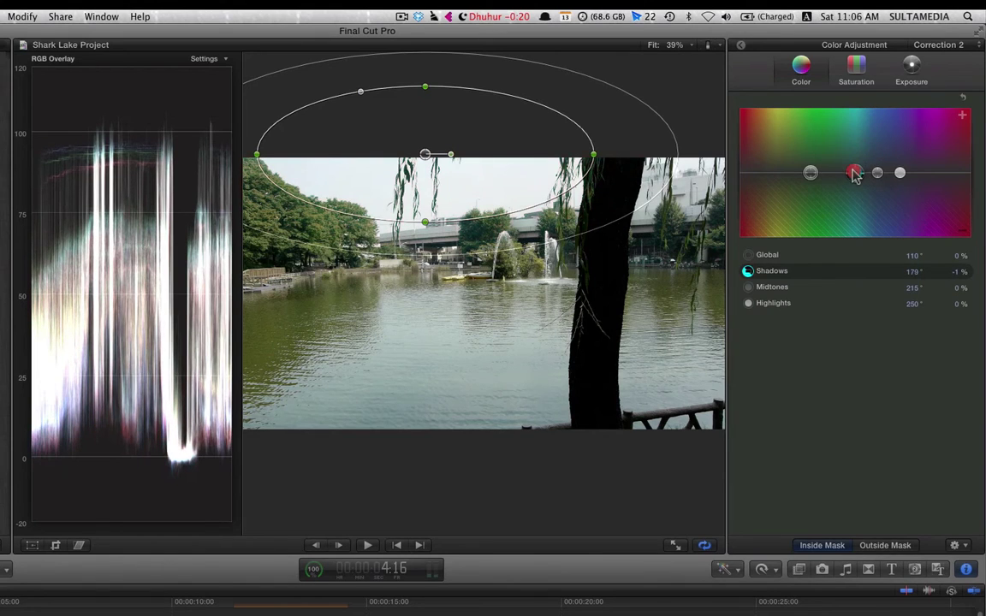
{"action": "left_click", "coordinate": [910, 69]}
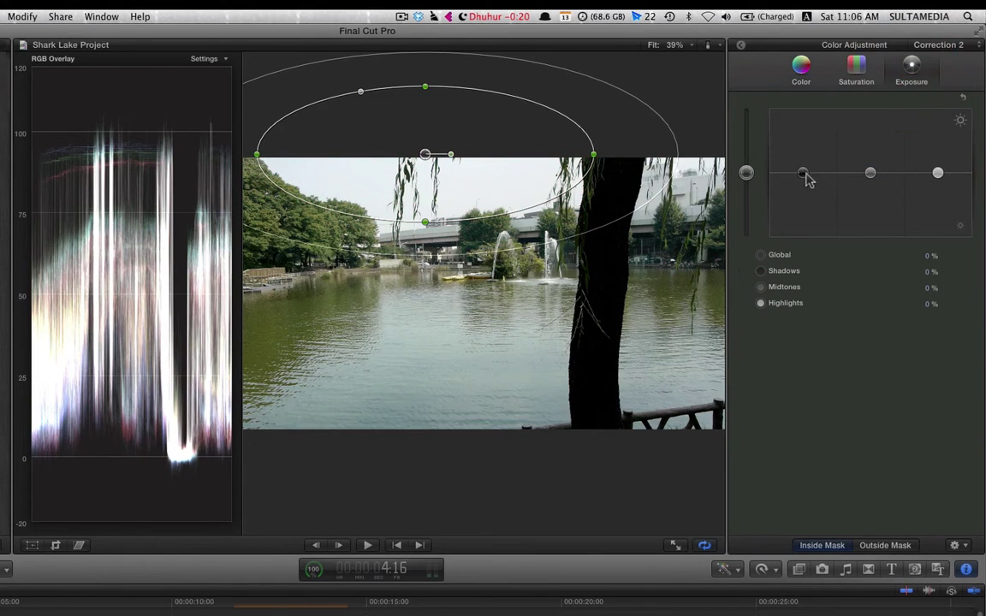
{"action": "mouse_move", "coordinate": [802, 176]}
{"action": "left_mouse_down"}
{"action": "mouse_move", "coordinate": [802, 195]}
{"action": "mouse_move", "coordinate": [802, 173]}
{"action": "left_mouse_up"}
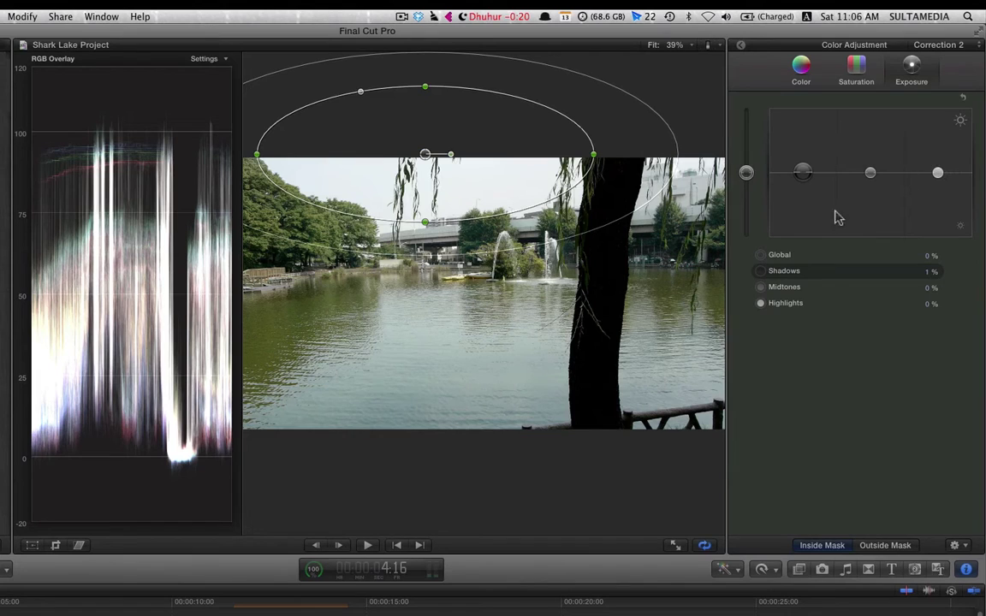
{"action": "left_click", "coordinate": [740, 46]}
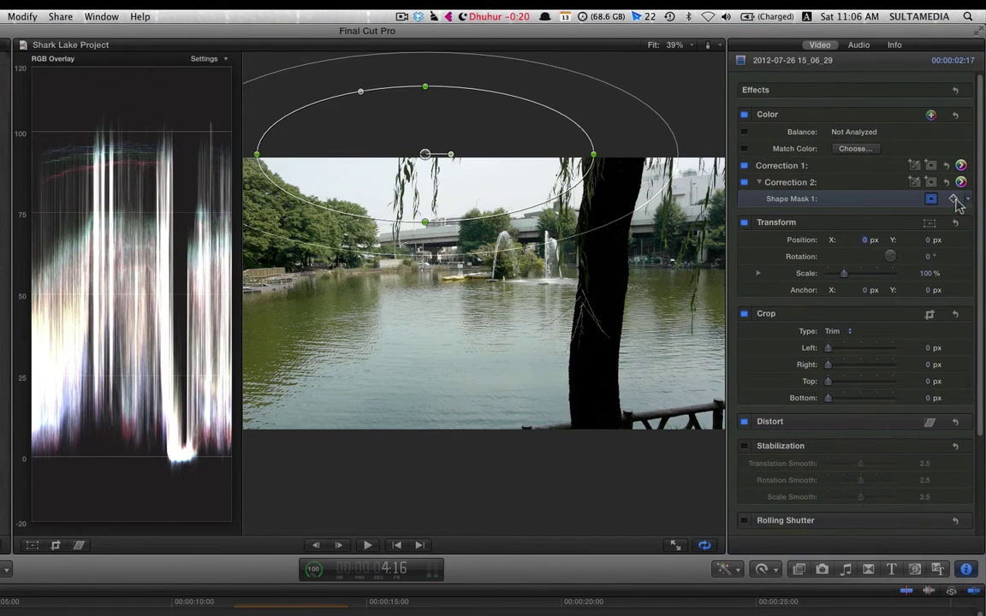
Keyframe and move Shape Mask 1 to the centre, then delete Correction 2
{"action": "left_click", "coordinate": [953, 200]}
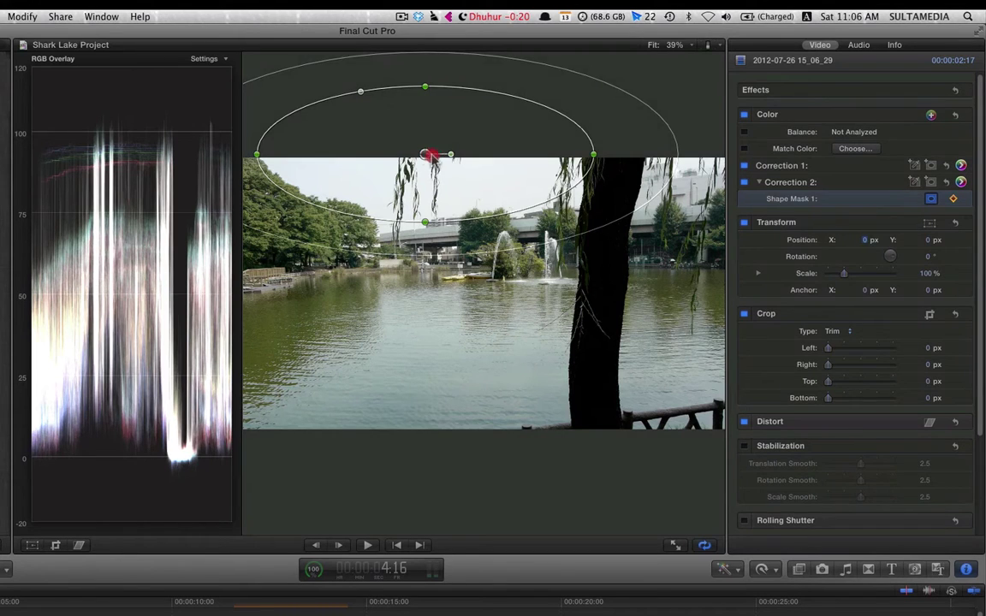
{"action": "left_click_drag", "start_coordinate": [430, 156], "coordinate": [493, 205]}
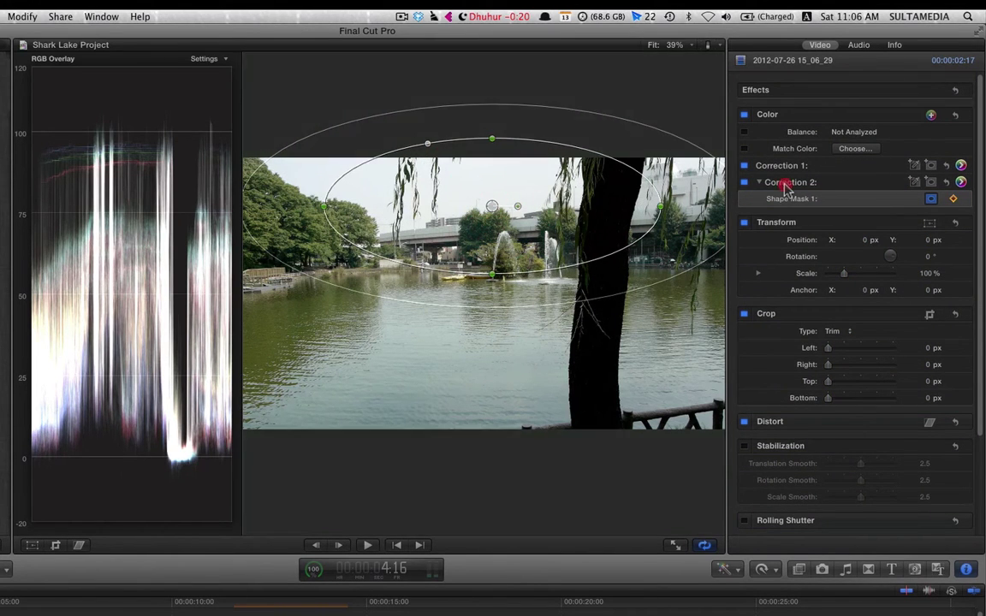
{"action": "left_click", "coordinate": [766, 181]}
{"action": "key", "text": "Delete"}
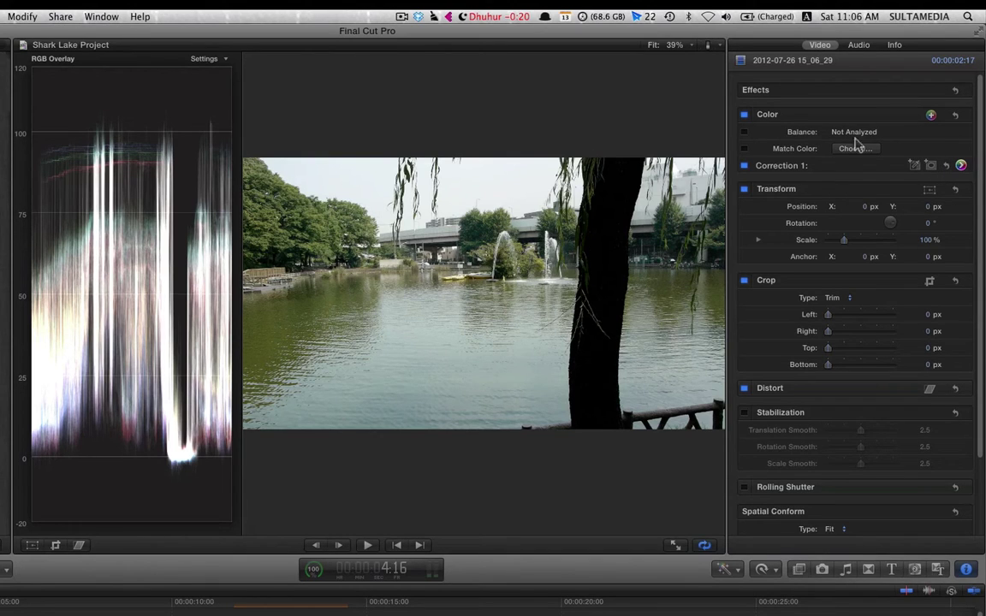
Add a fresh Correction 2 whose colour mask samples the olive-green trees, then adjust its softness
{"action": "left_click", "coordinate": [932, 116]}
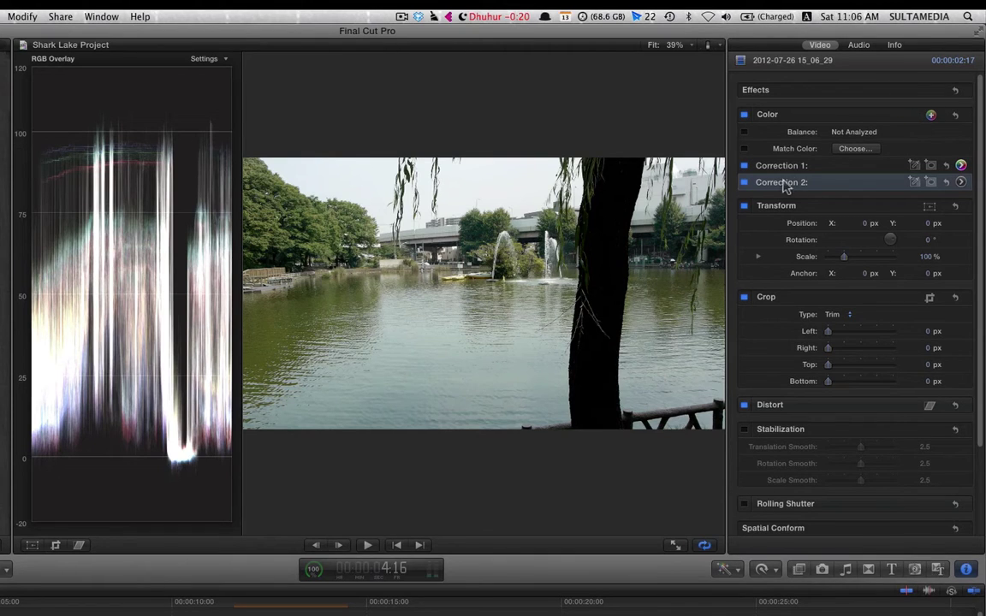
{"action": "left_click", "coordinate": [913, 182]}
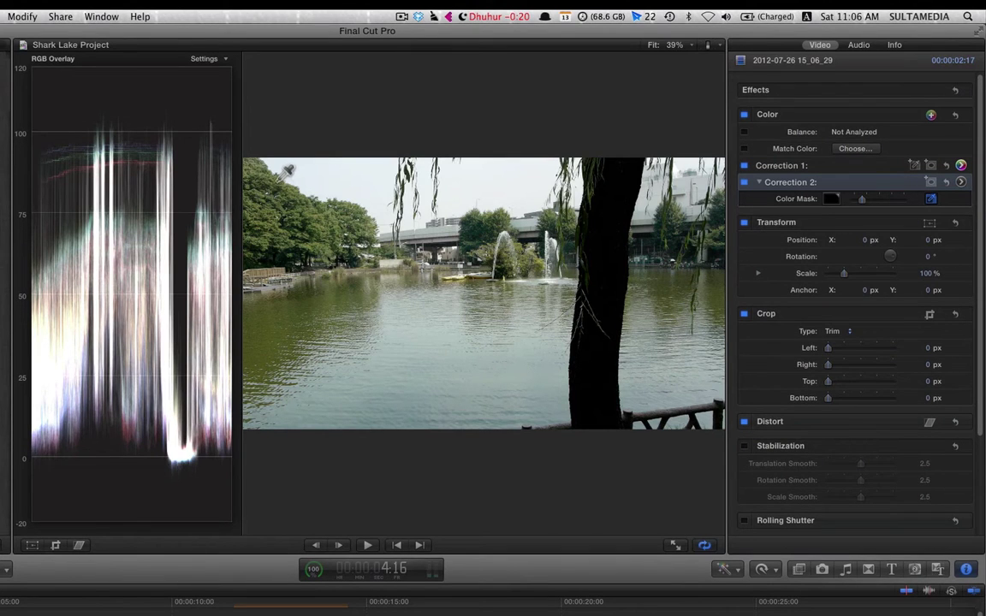
{"action": "left_click_drag", "start_coordinate": [281, 177], "coordinate": [275, 193]}
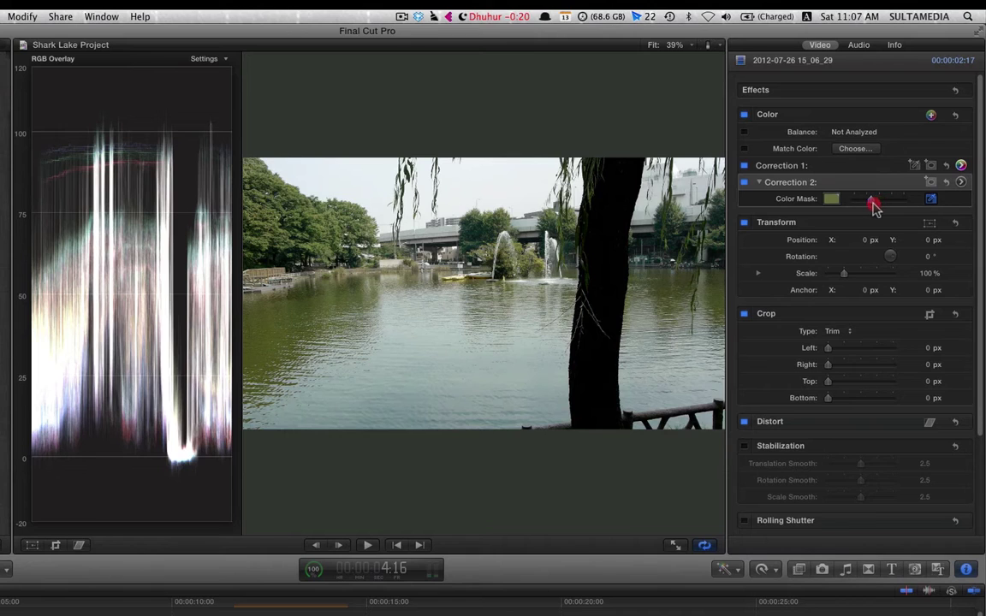
{"action": "left_click", "coordinate": [871, 203]}
Lower Correction 2's Global exposure inside the colour mask to -32%
{"action": "left_click", "coordinate": [959, 183]}
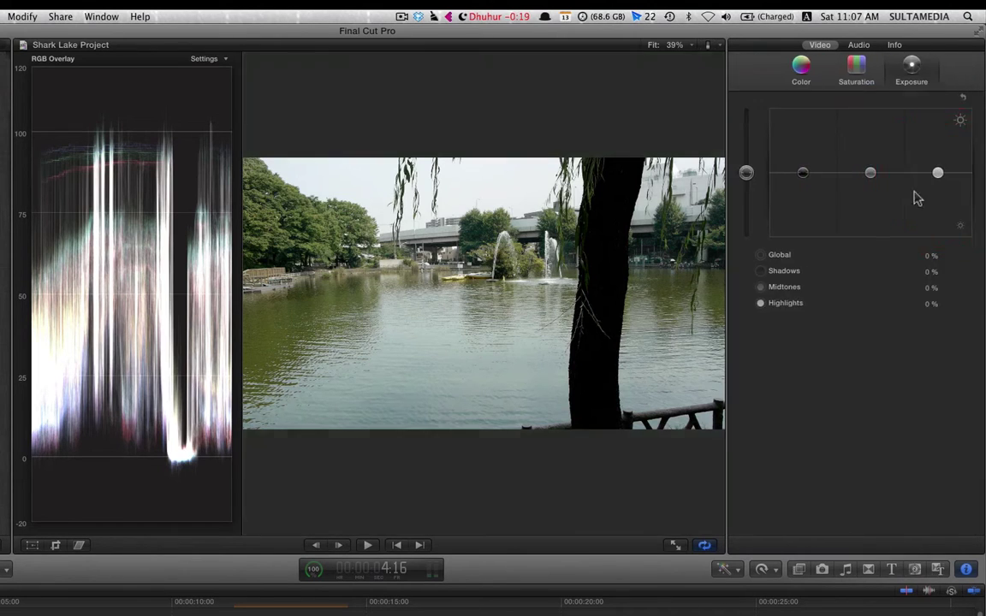
{"action": "left_click", "coordinate": [859, 77]}
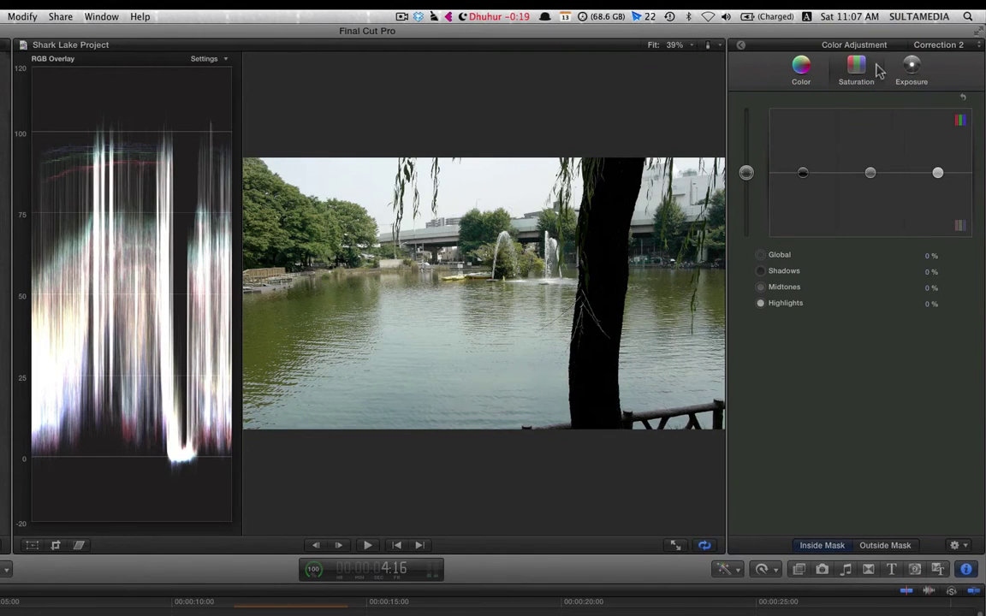
{"action": "left_click", "coordinate": [910, 65]}
{"action": "left_click_drag", "start_coordinate": [746, 178], "coordinate": [741, 200]}
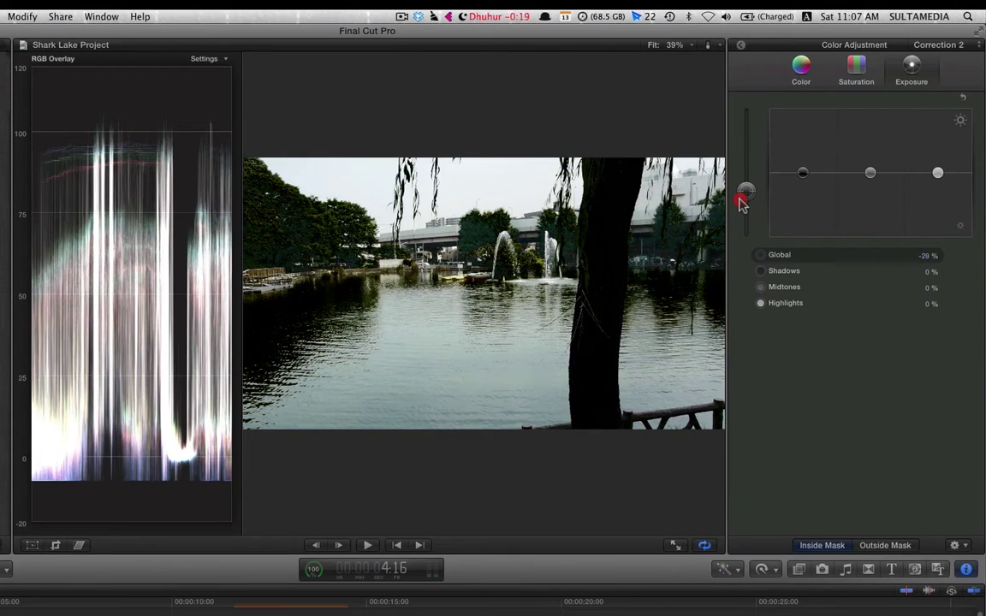
{"action": "left_click_drag", "start_coordinate": [741, 200], "coordinate": [742, 195]}
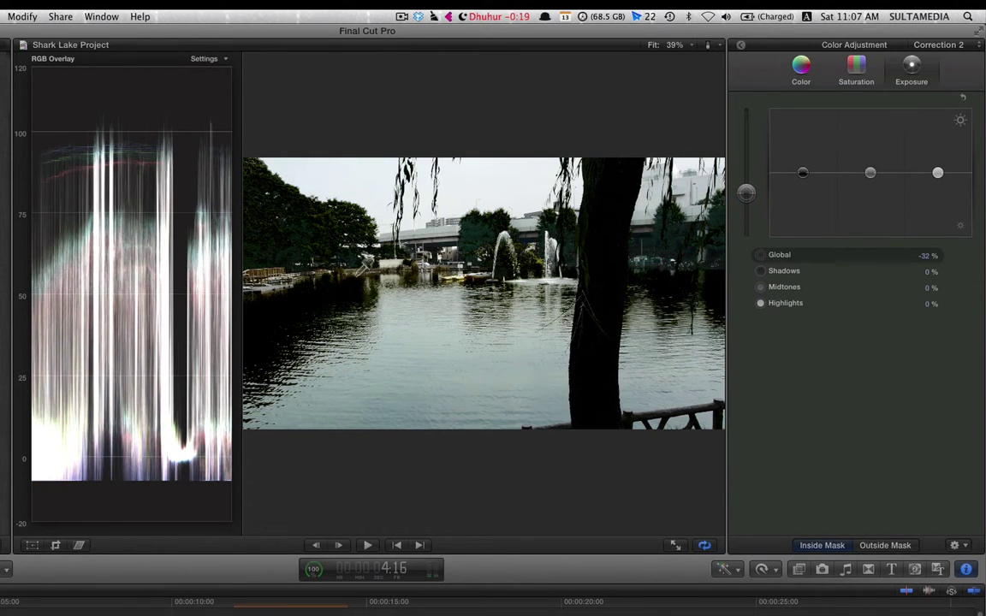
Back in the inspector, fine-tune the Color Mask softness slider
{"action": "left_click", "coordinate": [804, 65]}
{"action": "left_click", "coordinate": [740, 44]}
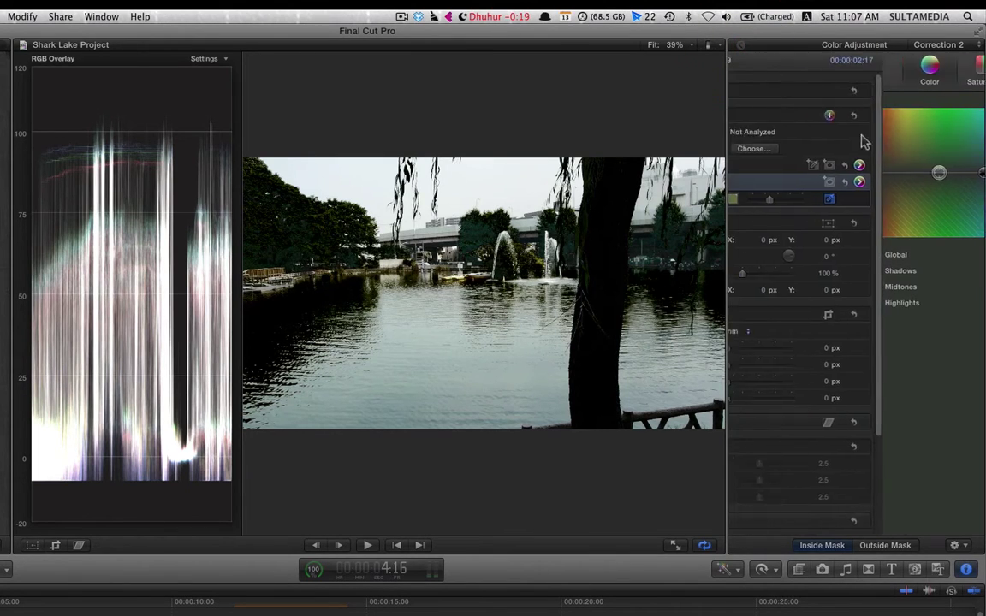
{"action": "mouse_move", "coordinate": [873, 203]}
{"action": "left_mouse_down"}
{"action": "mouse_move", "coordinate": [860, 212]}
{"action": "mouse_move", "coordinate": [871, 205]}
{"action": "left_mouse_up"}
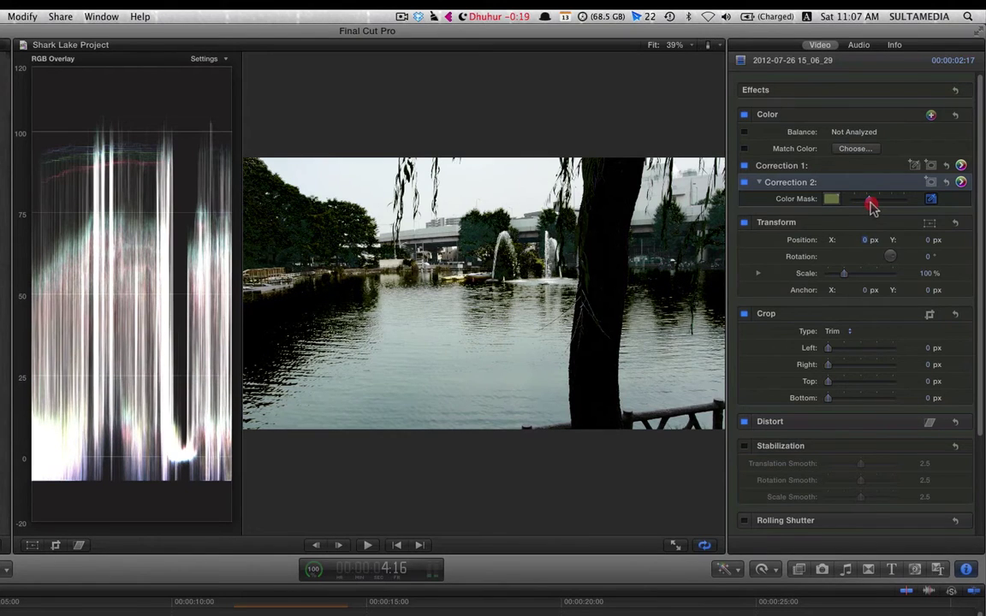
Add Shape Mask 1 to Correction 2, shaped as a wide ellipse across the upper frame
{"action": "left_click", "coordinate": [930, 182]}
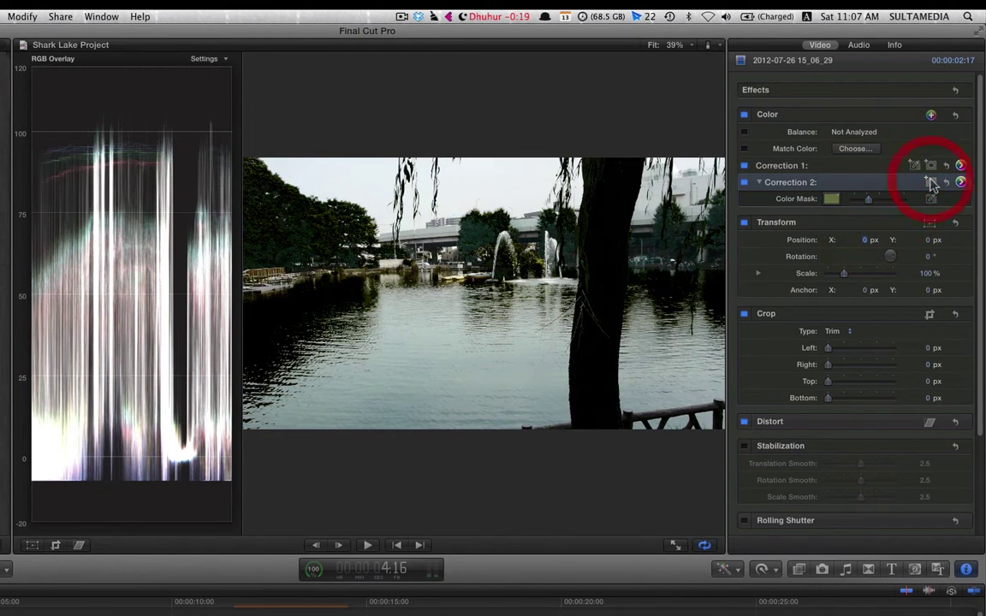
{"action": "left_click_drag", "start_coordinate": [488, 293], "coordinate": [267, 197]}
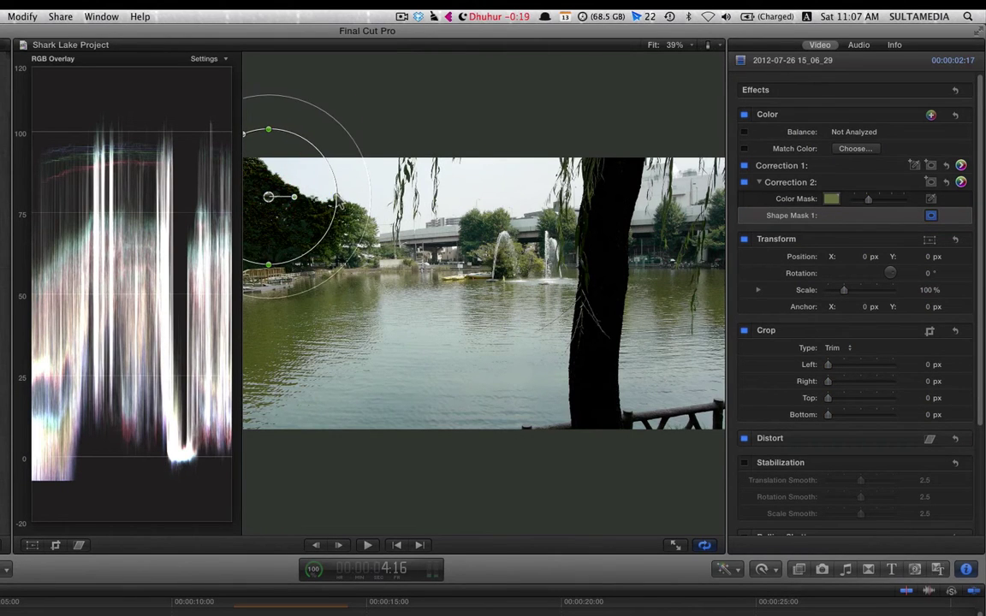
{"action": "left_click_drag", "start_coordinate": [335, 195], "coordinate": [693, 184]}
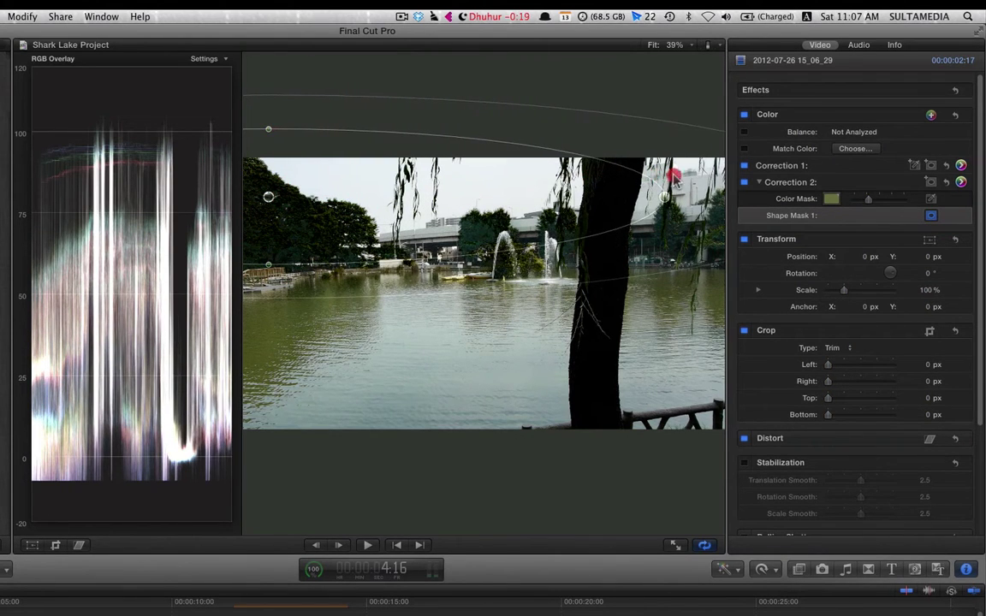
{"action": "left_click_drag", "start_coordinate": [275, 198], "coordinate": [428, 196]}
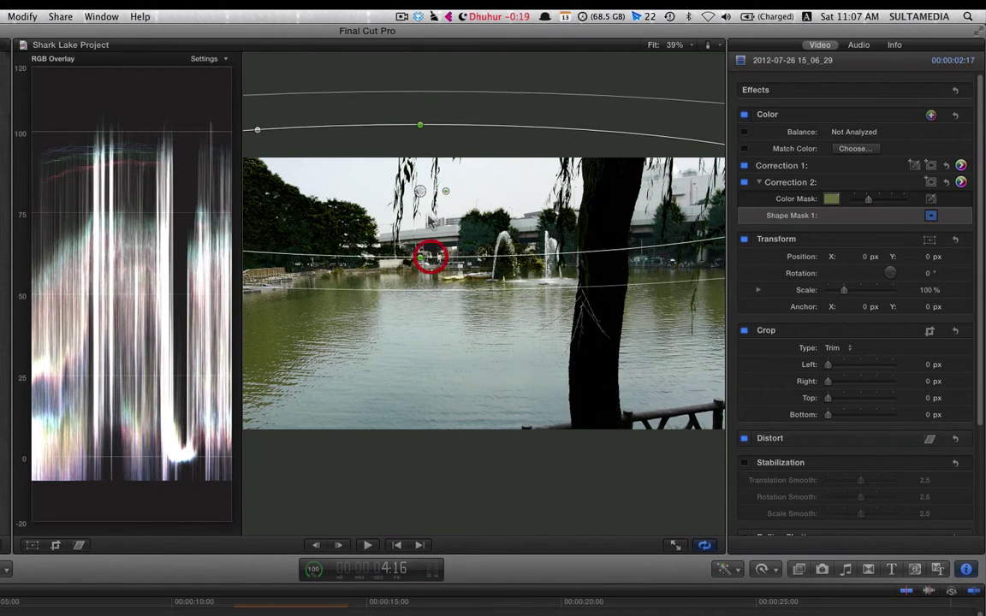
{"action": "mouse_move", "coordinate": [424, 193]}
{"action": "left_mouse_down"}
{"action": "mouse_move", "coordinate": [465, 203]}
{"action": "mouse_move", "coordinate": [451, 203]}
{"action": "left_mouse_up"}
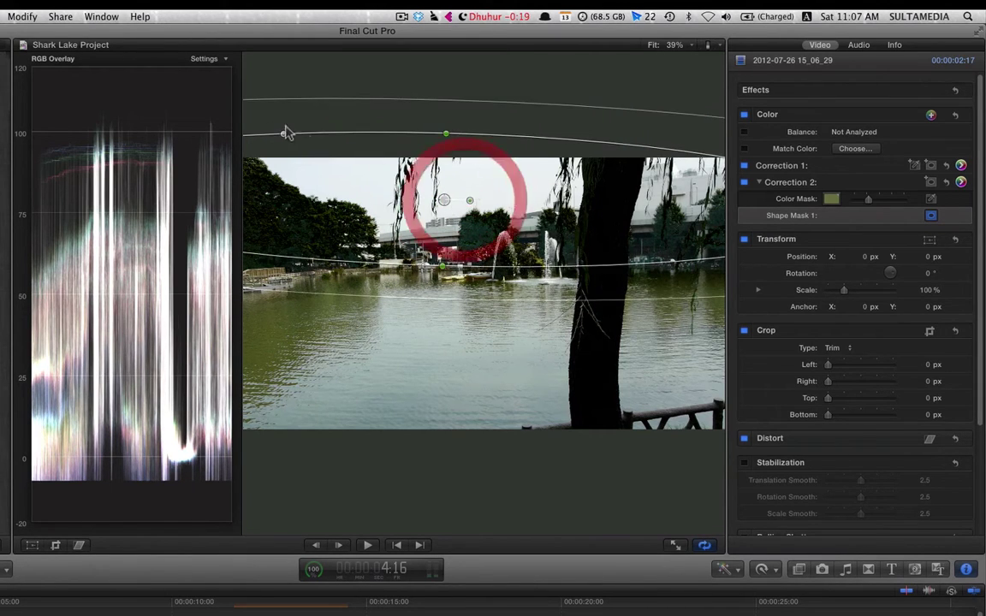
{"action": "mouse_move", "coordinate": [282, 135]}
{"action": "left_mouse_down"}
{"action": "mouse_move", "coordinate": [331, 143]}
{"action": "mouse_move", "coordinate": [359, 131]}
{"action": "left_mouse_up"}
{"action": "mouse_move", "coordinate": [458, 265]}
{"action": "left_mouse_down"}
{"action": "mouse_move", "coordinate": [430, 243]}
{"action": "mouse_move", "coordinate": [440, 256]}
{"action": "left_mouse_up"}
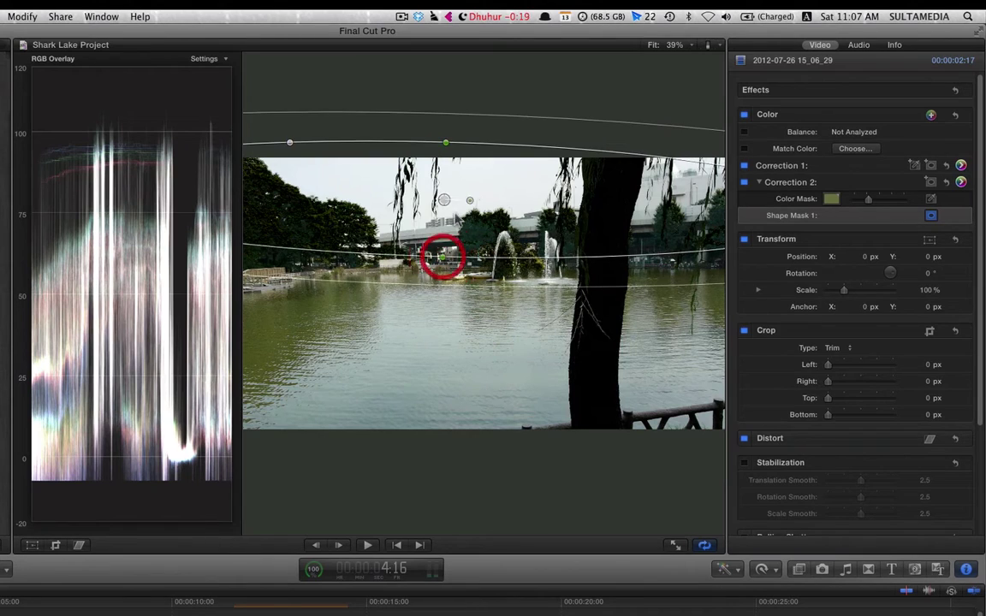
{"action": "left_click_drag", "start_coordinate": [466, 198], "coordinate": [470, 199]}
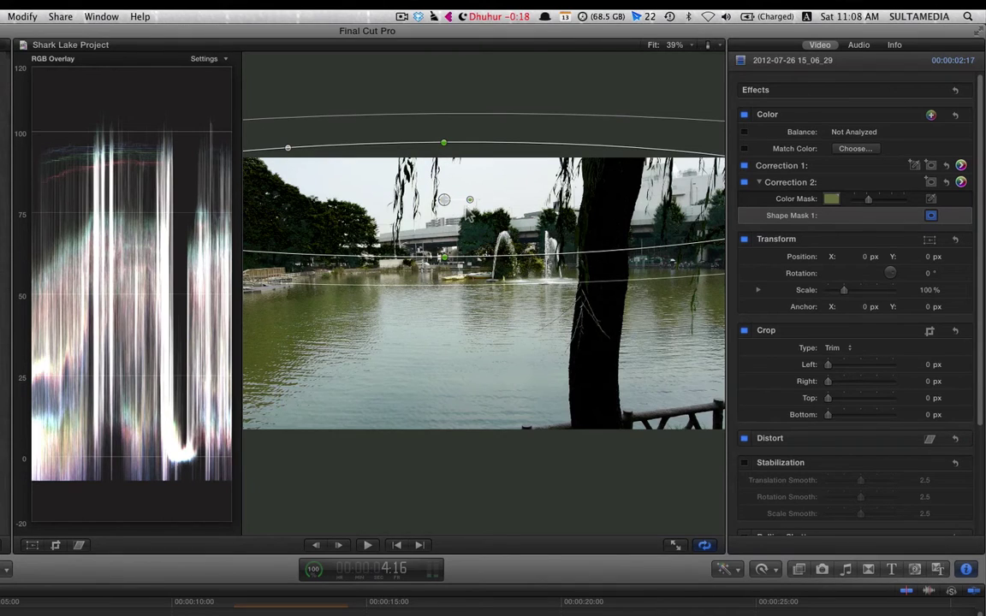
Try darkening Correction 2's Global exposure, then reset it to zero
{"action": "left_click", "coordinate": [960, 182]}
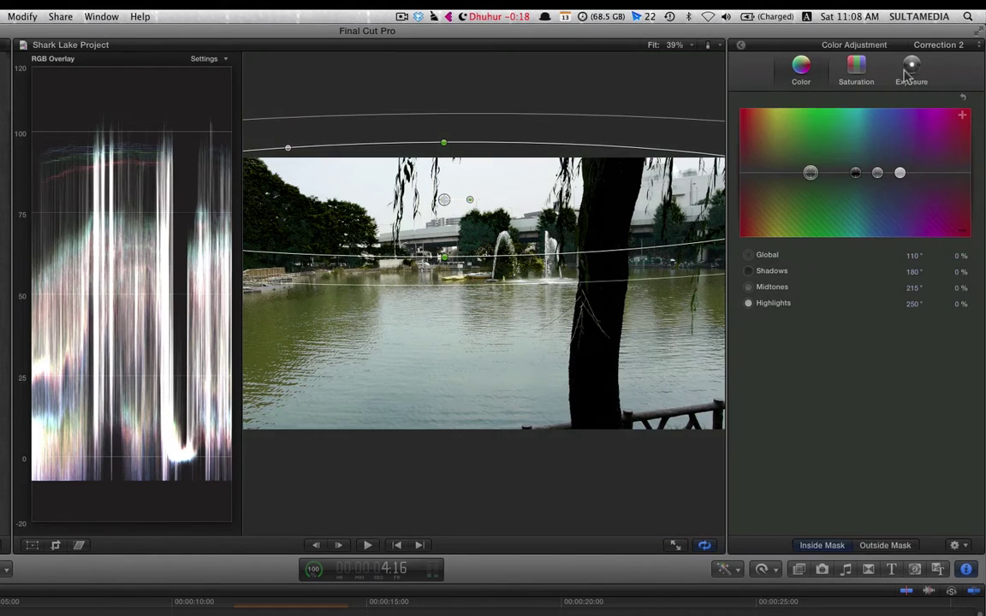
{"action": "left_click", "coordinate": [910, 69]}
{"action": "left_click_drag", "start_coordinate": [746, 173], "coordinate": [756, 190]}
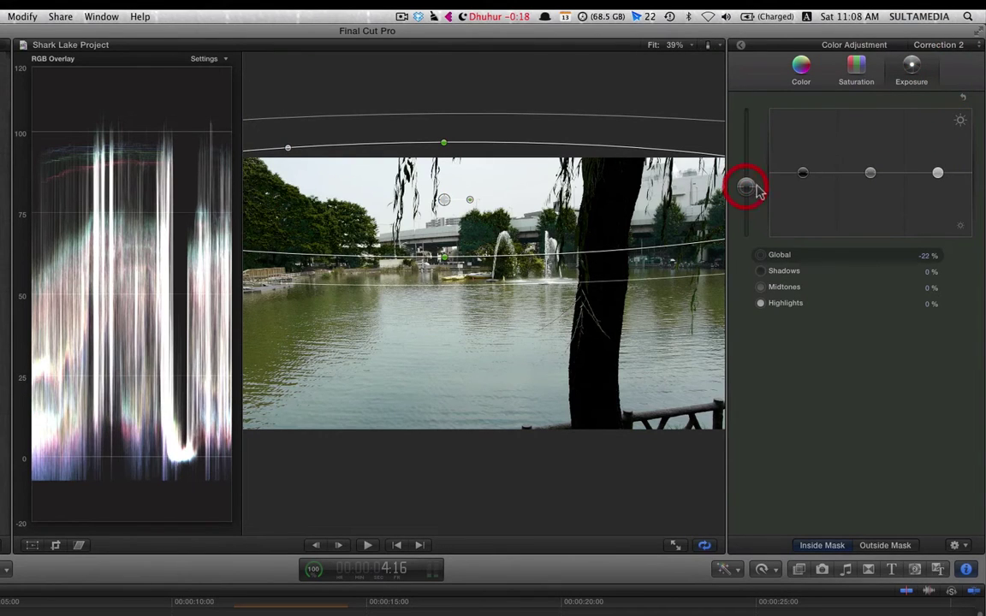
{"action": "left_click", "coordinate": [963, 98]}
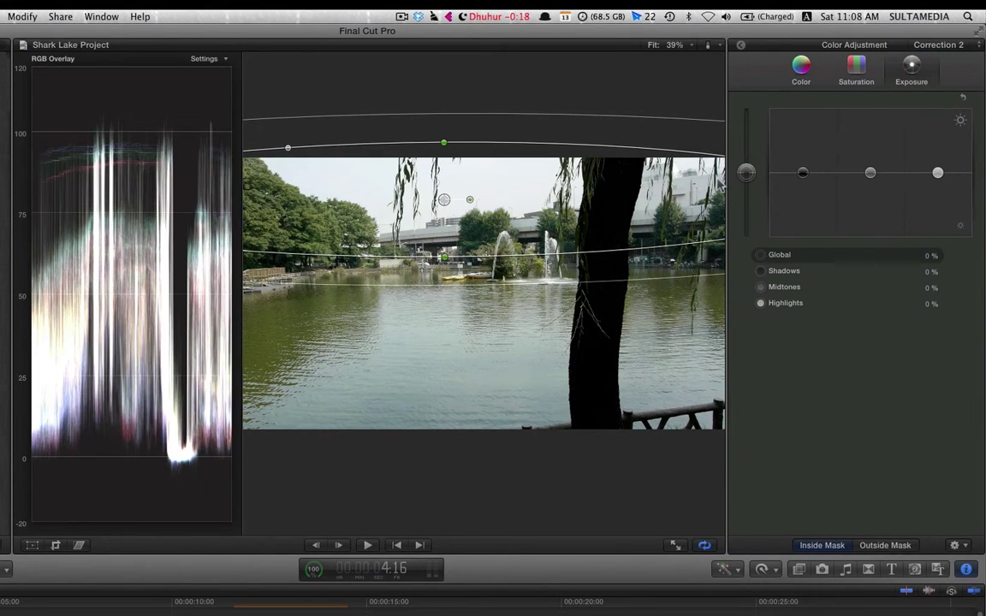
Raise Correction 2's Global saturation inside the masks to 90%
{"action": "left_click", "coordinate": [855, 71]}
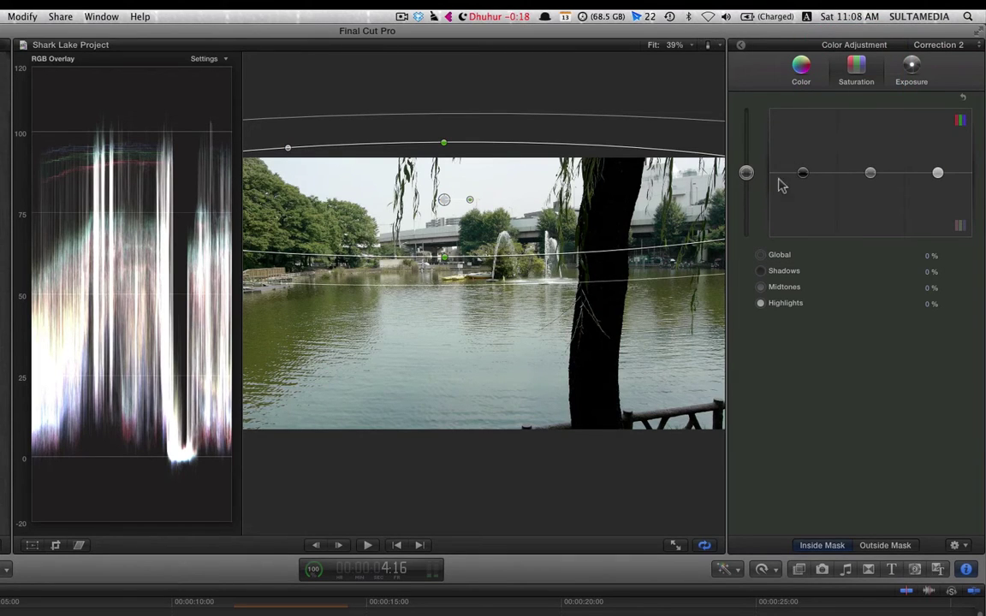
{"action": "left_click_drag", "start_coordinate": [747, 173], "coordinate": [744, 143]}
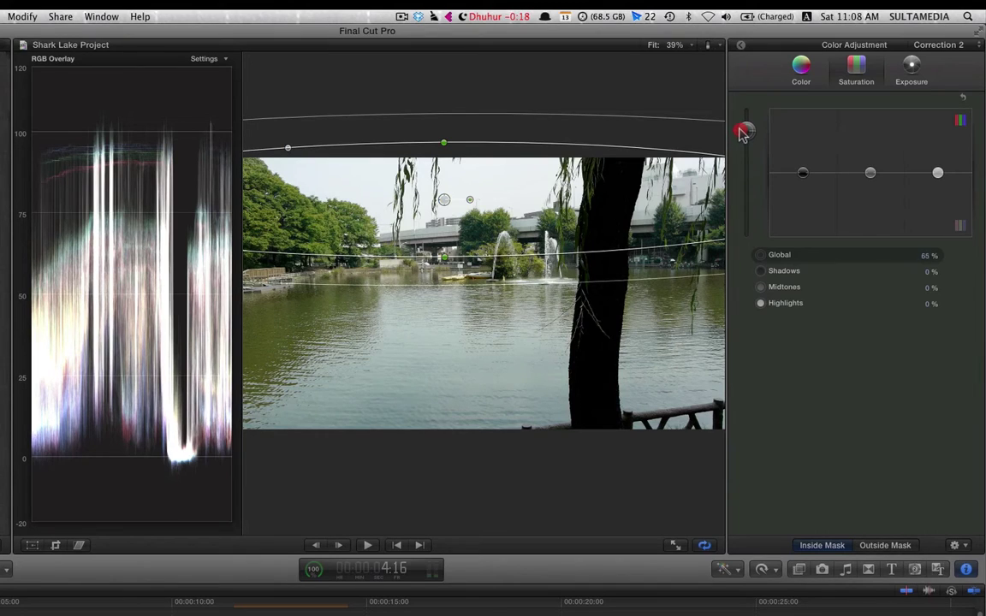
{"action": "left_click_drag", "start_coordinate": [741, 137], "coordinate": [742, 141]}
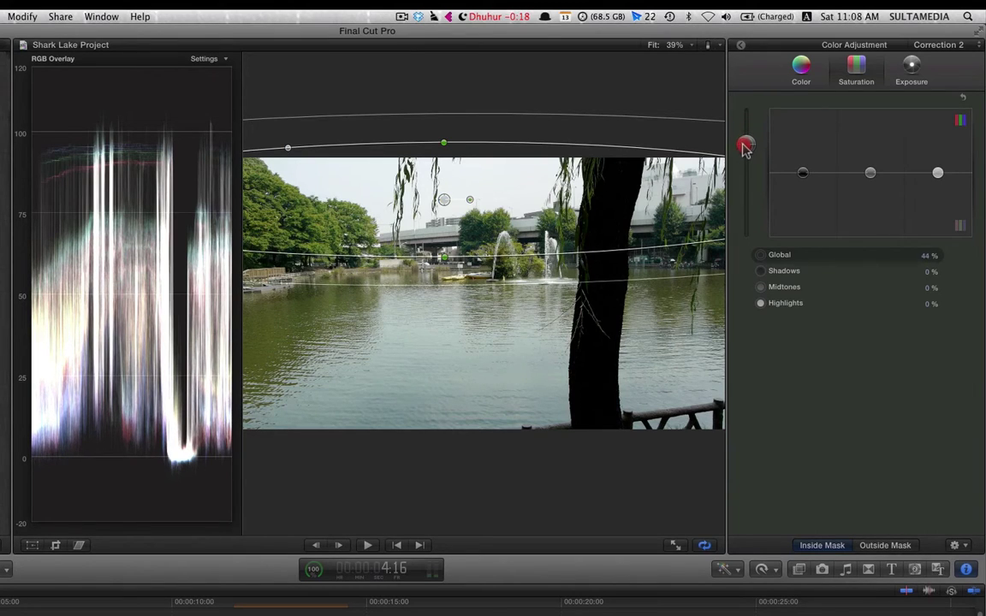
{"action": "mouse_move", "coordinate": [745, 148]}
{"action": "left_mouse_down"}
{"action": "mouse_move", "coordinate": [746, 161]}
{"action": "mouse_move", "coordinate": [749, 122]}
{"action": "left_mouse_up"}
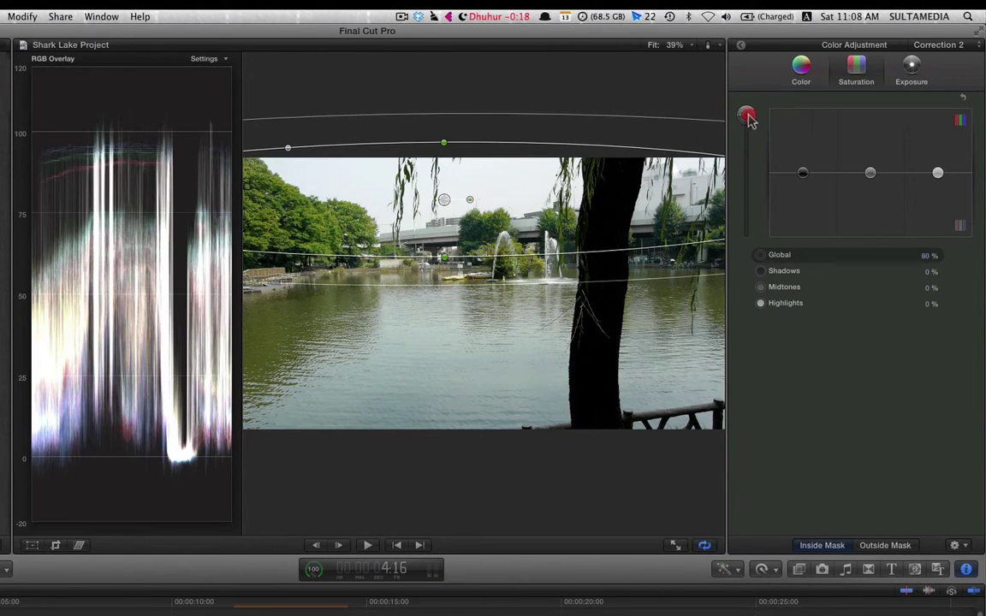
{"action": "left_click", "coordinate": [740, 45]}
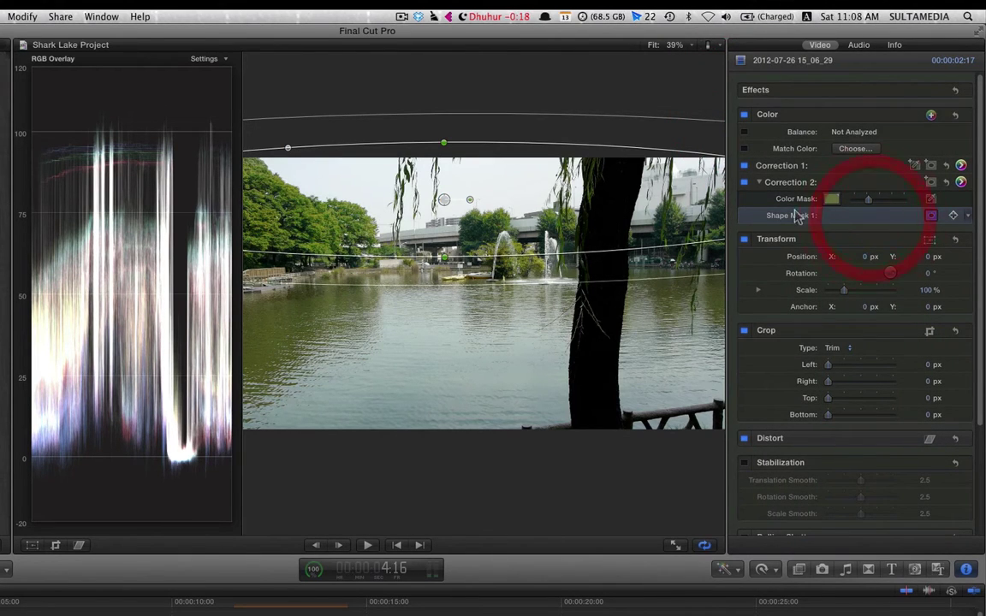
Toggle Correction 2 off and back on to compare the lake clip
{"action": "left_click", "coordinate": [843, 199]}
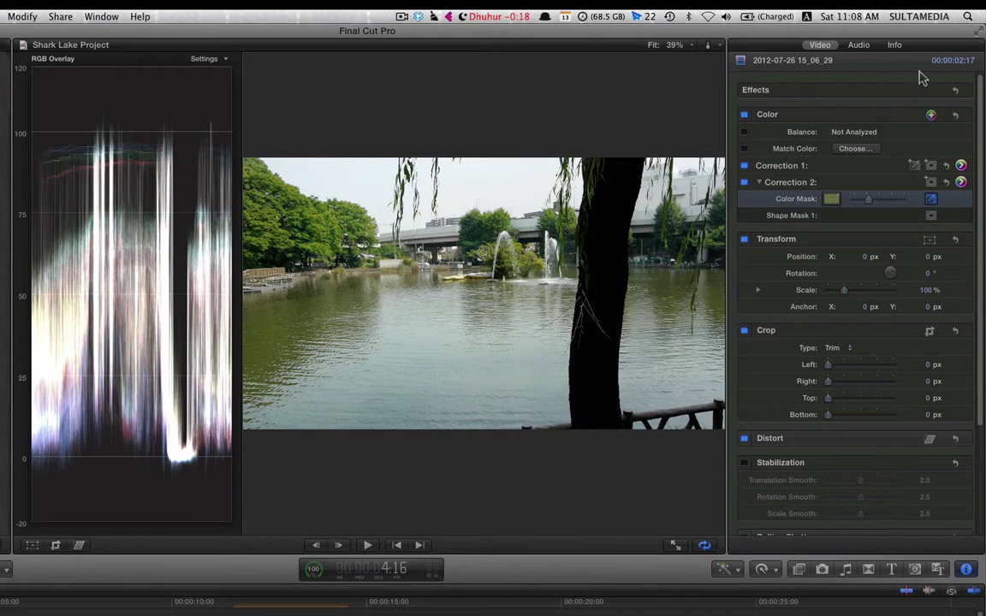
{"action": "left_click", "coordinate": [744, 183]}
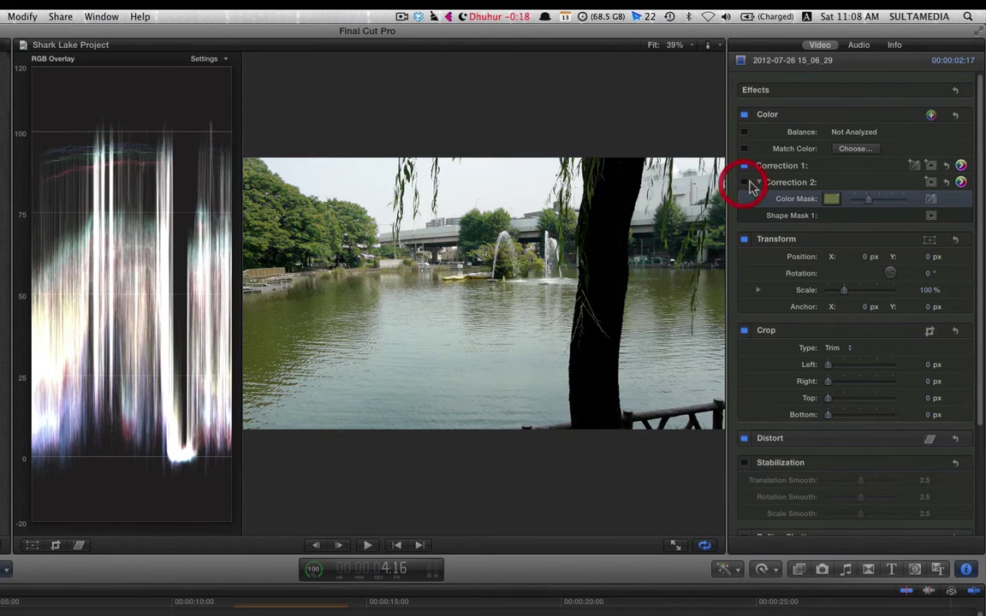
{"action": "left_click", "coordinate": [744, 183]}
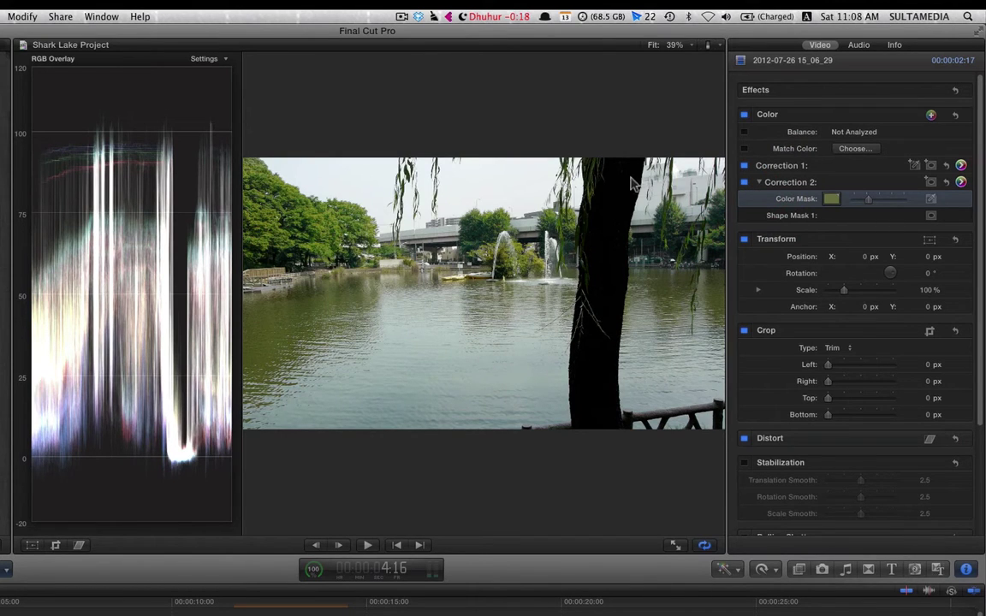
Lower Correction 2's Global saturation to 22%
{"action": "left_click", "coordinate": [960, 186]}
{"action": "mouse_move", "coordinate": [745, 115]}
{"action": "left_mouse_down"}
{"action": "mouse_move", "coordinate": [744, 192]}
{"action": "mouse_move", "coordinate": [745, 168]}
{"action": "left_mouse_up"}
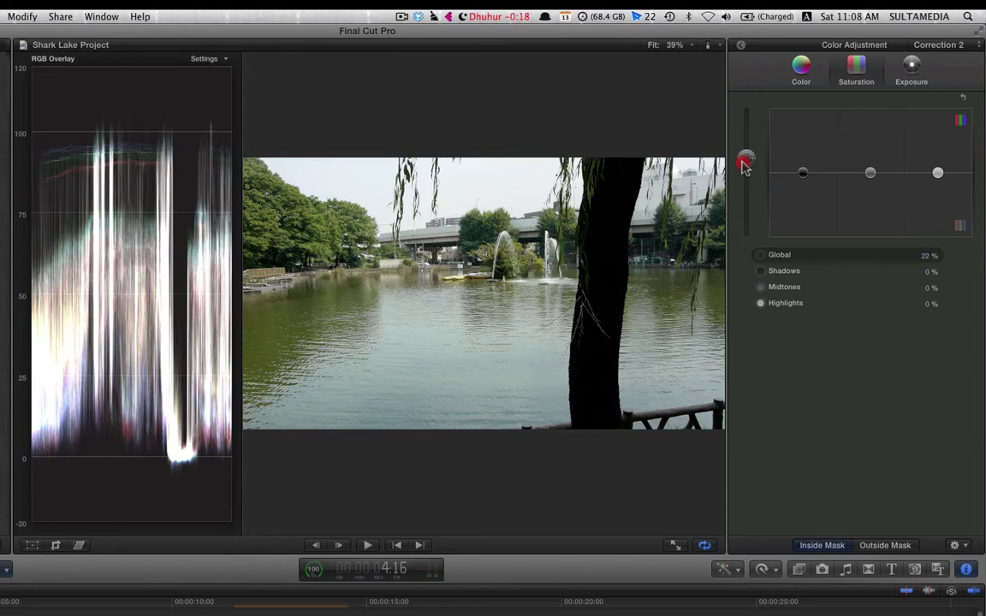
{"action": "left_click_drag", "start_coordinate": [744, 166], "coordinate": [745, 164]}
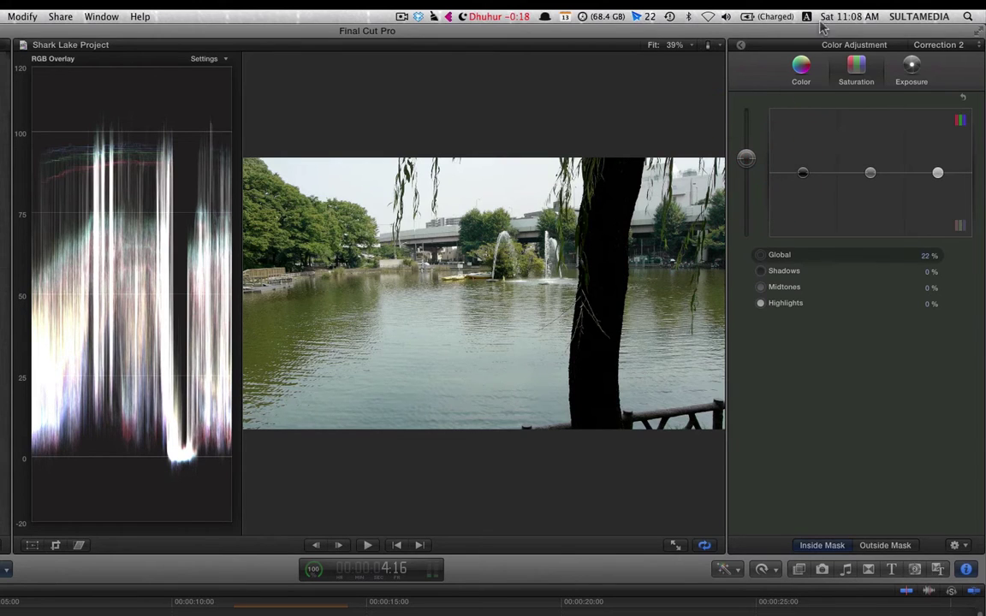
{"action": "left_click", "coordinate": [740, 46]}
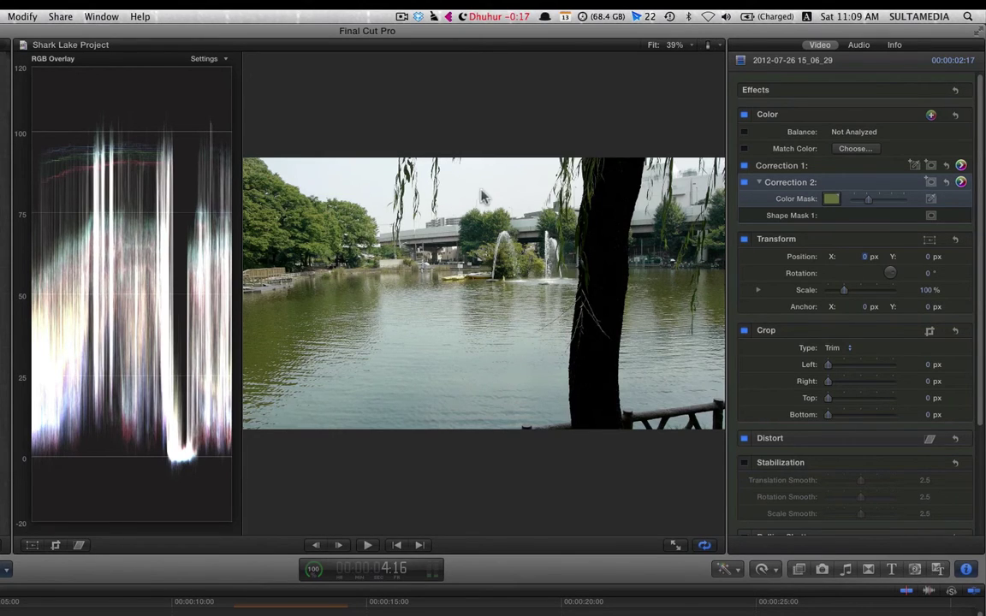
Move the playhead past the park path clip onto the duck close-up
{"action": "left_click", "coordinate": [47, 604]}
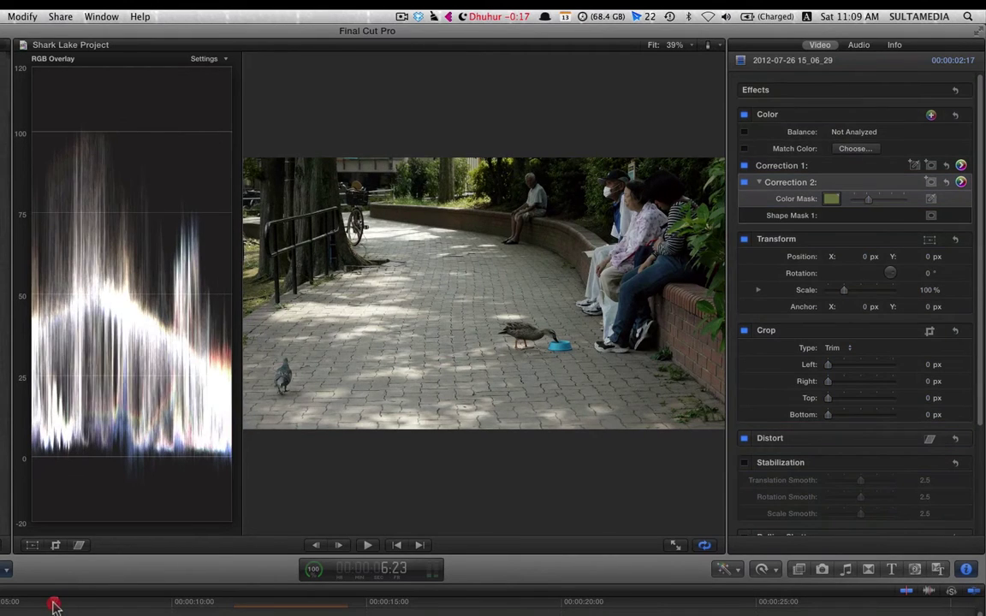
{"action": "left_click_drag", "start_coordinate": [47, 605], "coordinate": [56, 601]}
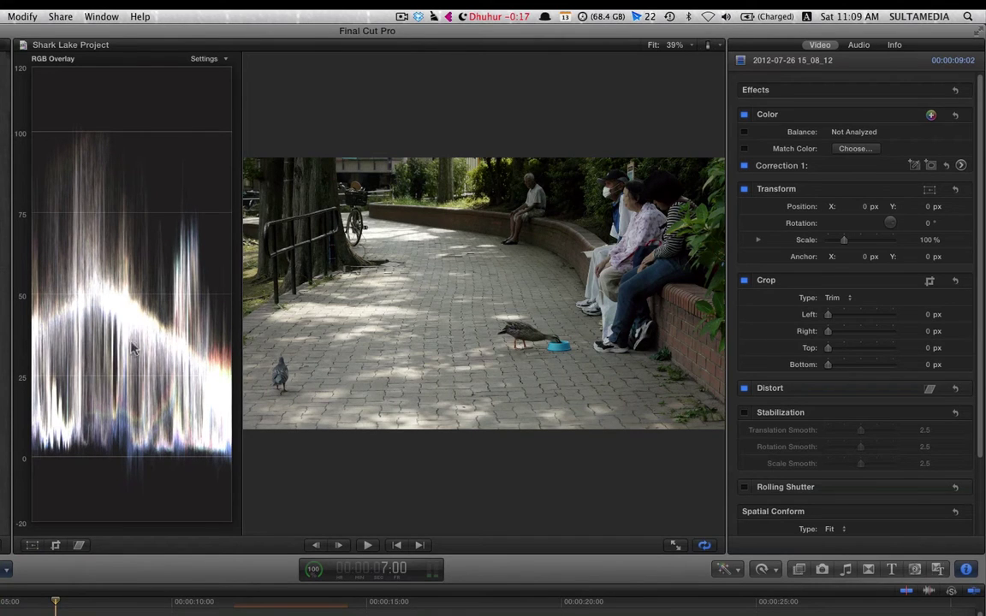
{"action": "left_click", "coordinate": [167, 599]}
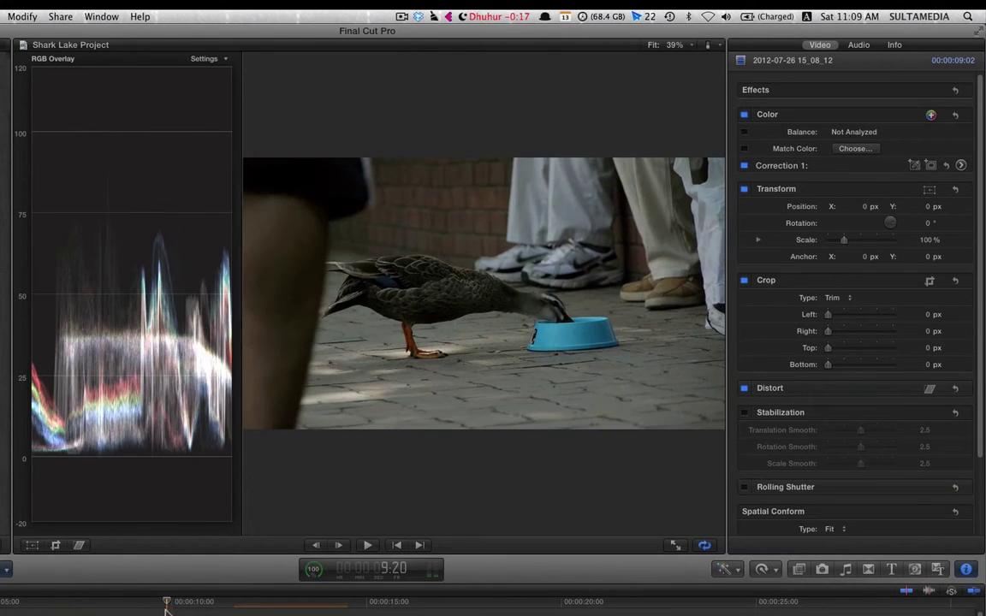
{"action": "left_click", "coordinate": [194, 601]}
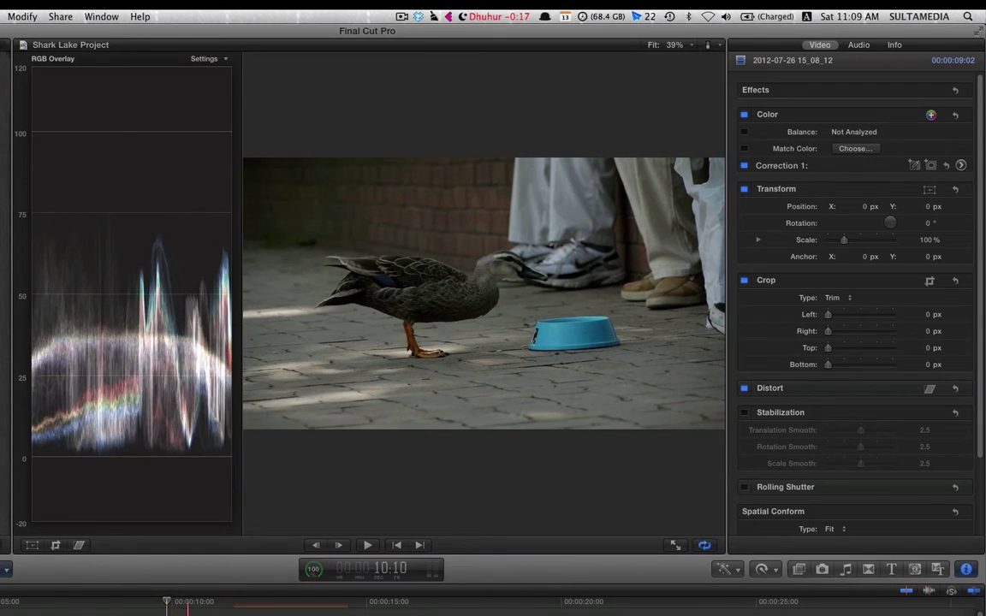
Set Correction 1 exposure on the duck clip: Highlights 52%, Midtones 30%, Shadows -4%
{"action": "left_click", "coordinate": [961, 165]}
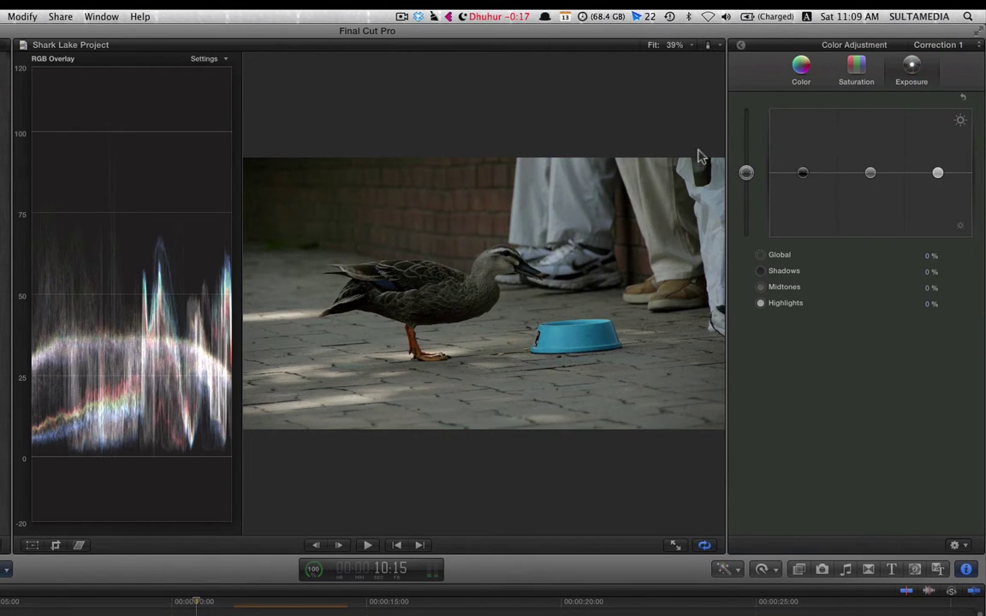
{"action": "left_click_drag", "start_coordinate": [871, 173], "coordinate": [874, 146]}
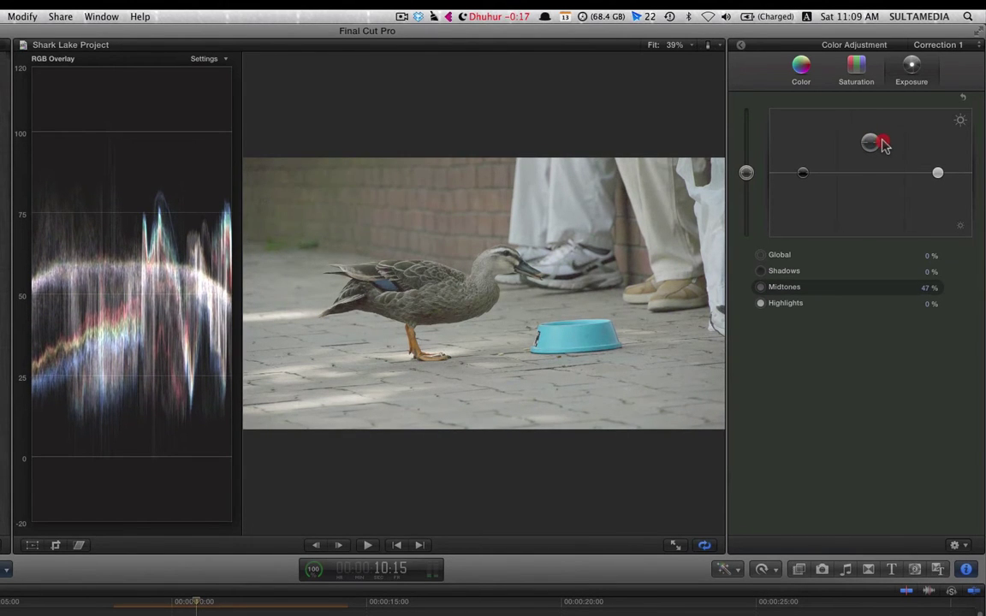
{"action": "left_click_drag", "start_coordinate": [878, 148], "coordinate": [874, 142]}
{"action": "left_click_drag", "start_coordinate": [799, 174], "coordinate": [805, 176]}
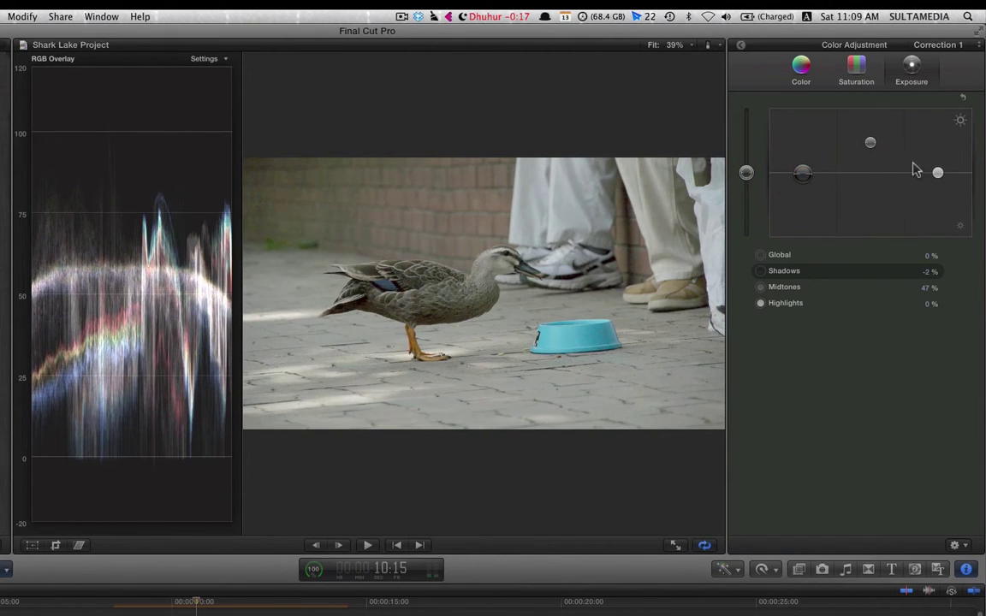
{"action": "left_click_drag", "start_coordinate": [939, 177], "coordinate": [936, 138]}
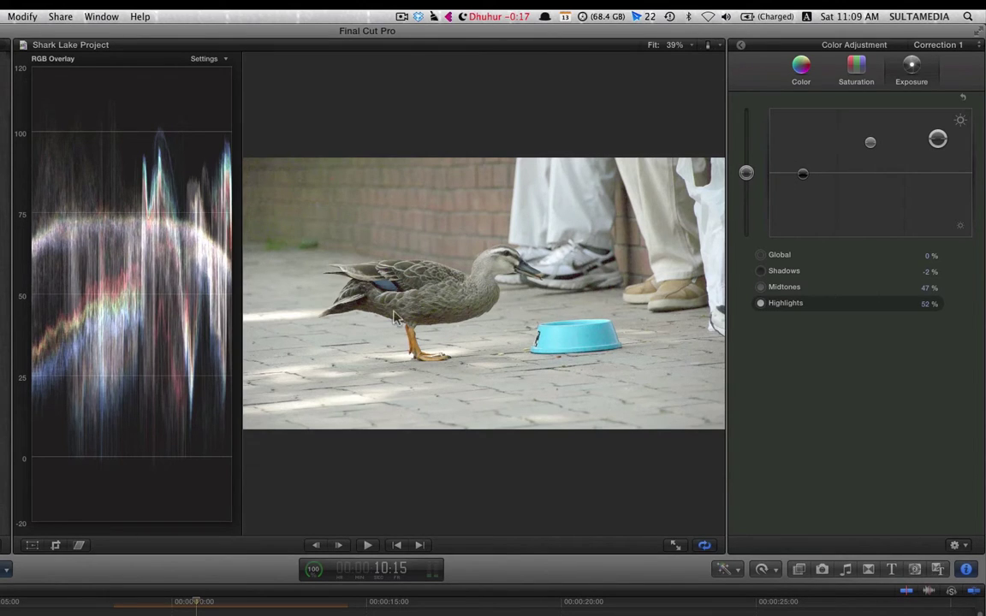
{"action": "left_click_drag", "start_coordinate": [870, 145], "coordinate": [870, 156]}
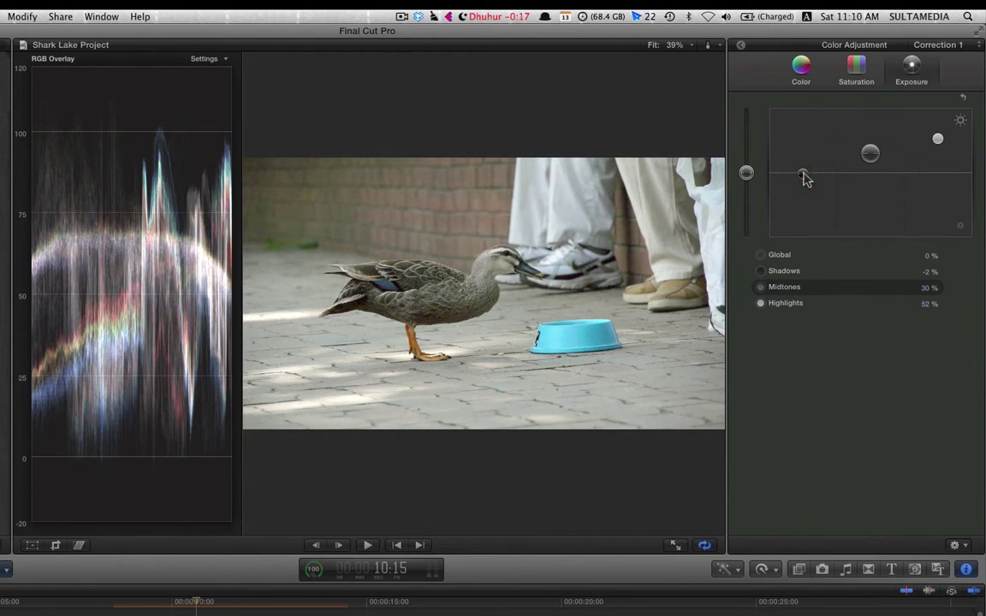
{"action": "left_click_drag", "start_coordinate": [802, 174], "coordinate": [804, 172]}
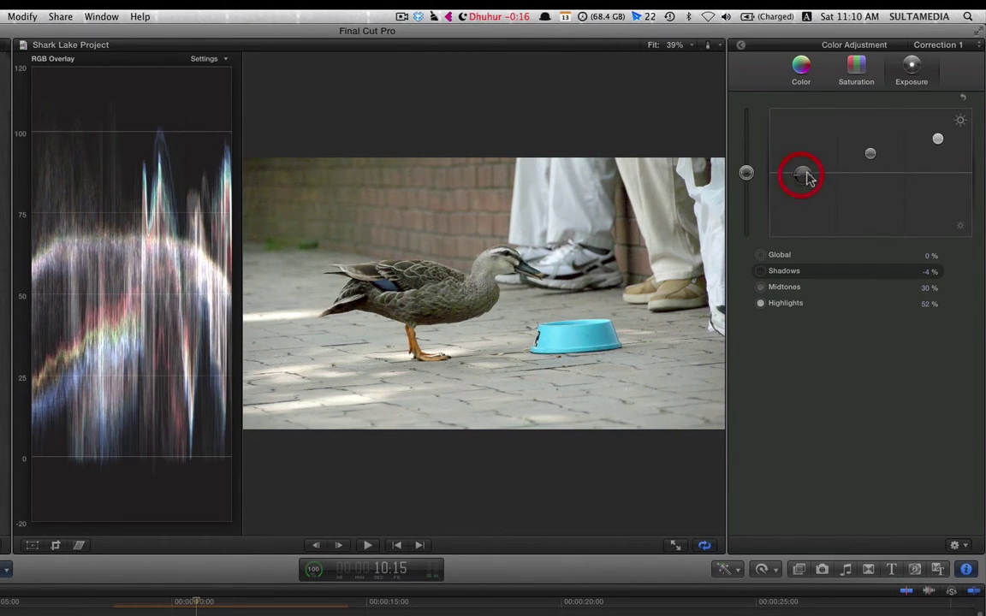
Raise the Global saturation to about 18%, then reset it to 0%
{"action": "left_click", "coordinate": [857, 76]}
{"action": "left_click_drag", "start_coordinate": [746, 175], "coordinate": [749, 173]}
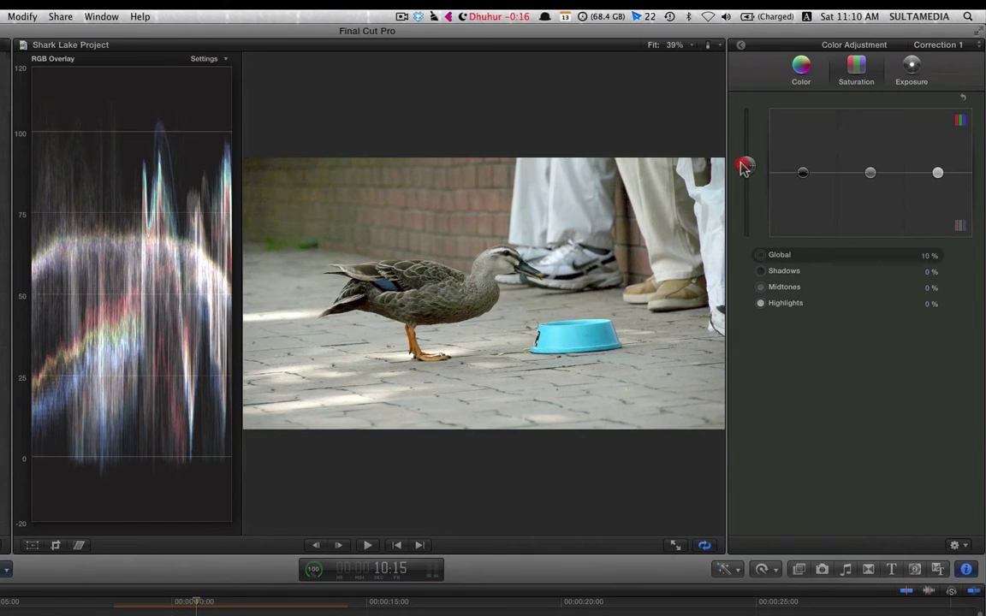
{"action": "left_click_drag", "start_coordinate": [742, 169], "coordinate": [740, 164]}
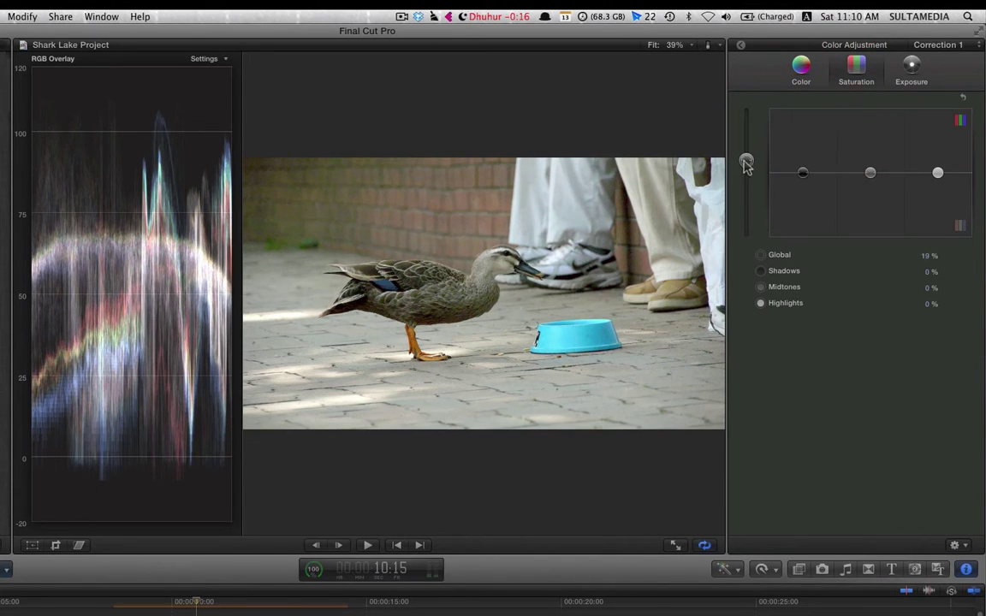
{"action": "left_click", "coordinate": [963, 98]}
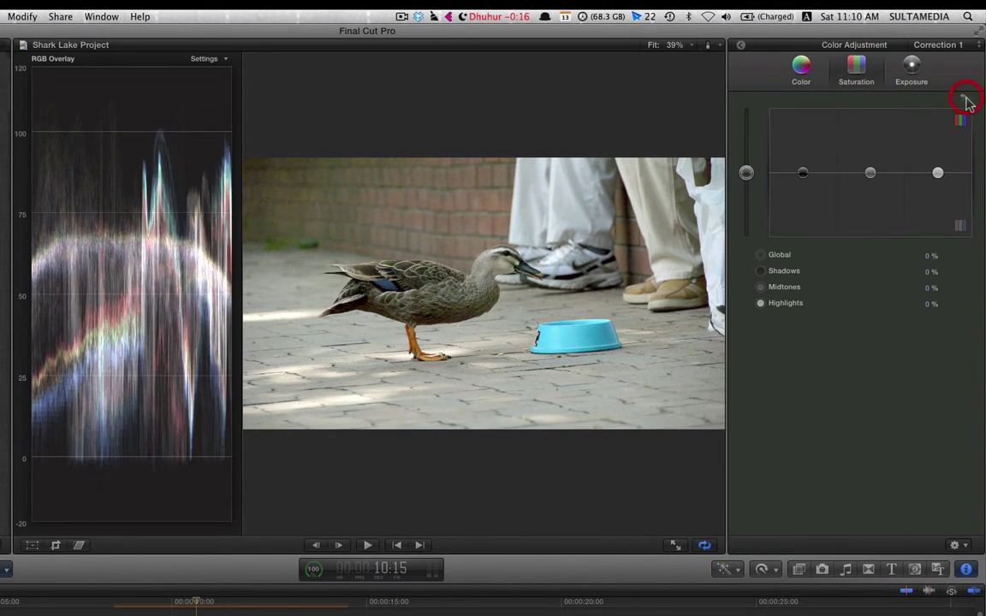
Add a second colour correction, Correction 2, to the duck clip
{"action": "left_click", "coordinate": [800, 68]}
{"action": "left_click", "coordinate": [740, 45]}
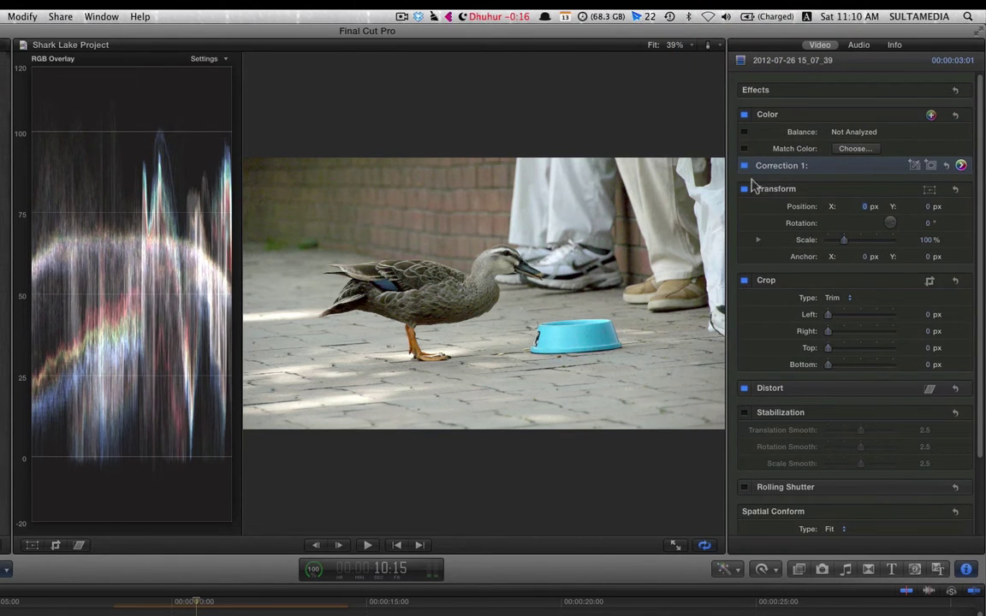
{"action": "left_click", "coordinate": [930, 114]}
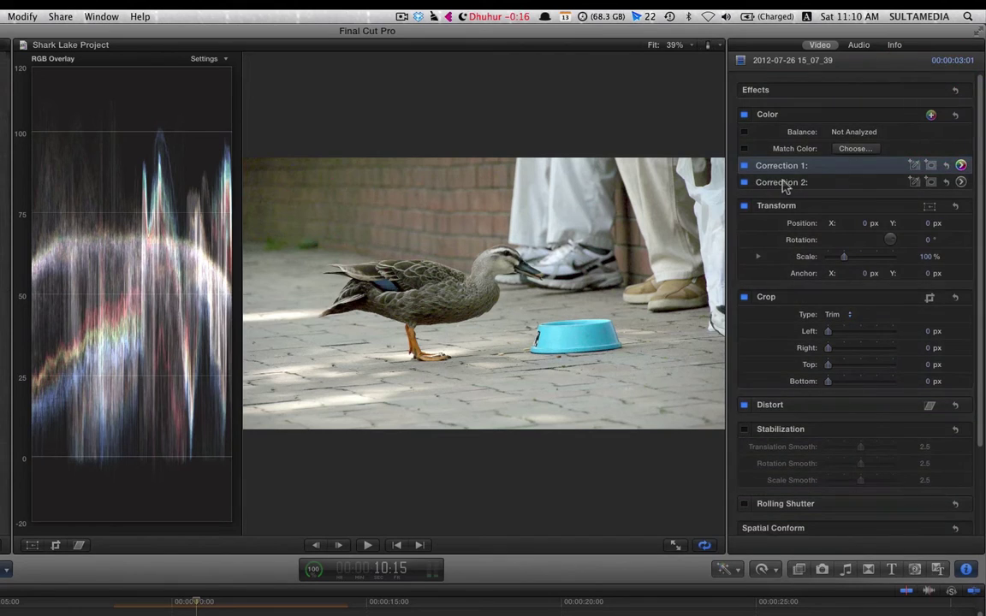
Set the duck clip's Correction 2 Global saturation to 35%
{"action": "left_click", "coordinate": [788, 182]}
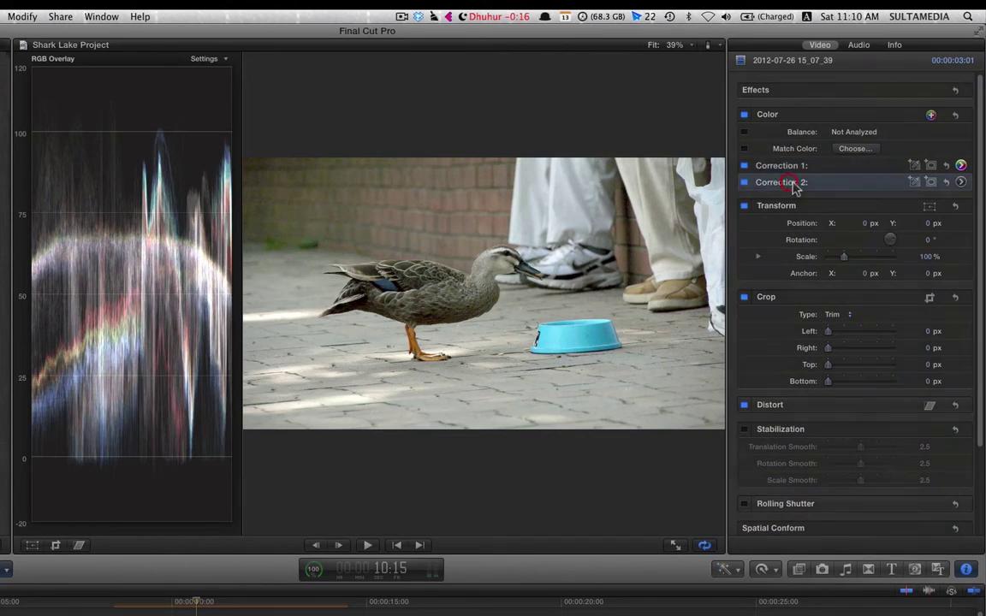
{"action": "left_click", "coordinate": [961, 183]}
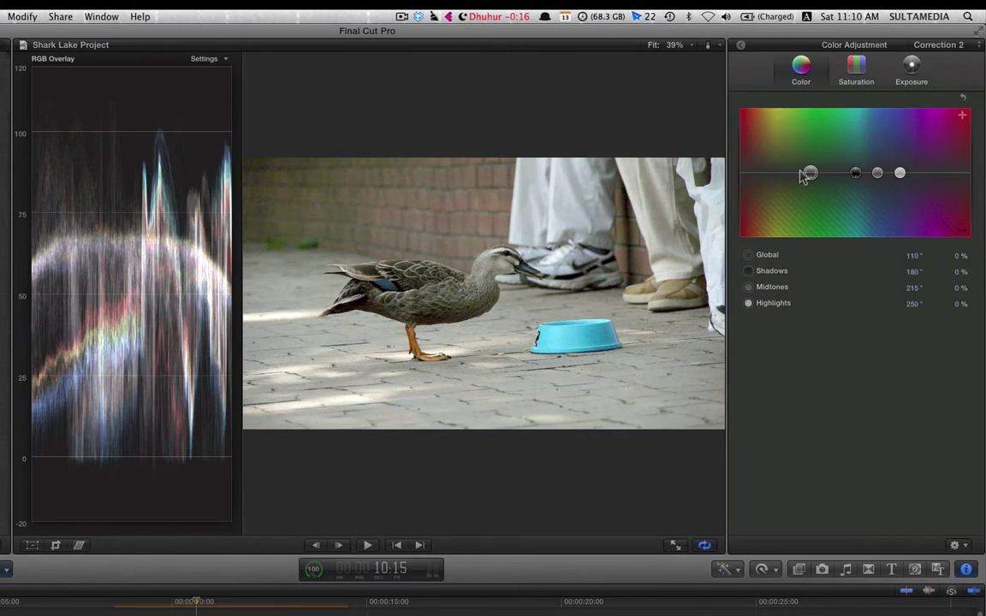
{"action": "left_click", "coordinate": [855, 69]}
{"action": "left_click_drag", "start_coordinate": [746, 173], "coordinate": [746, 151]}
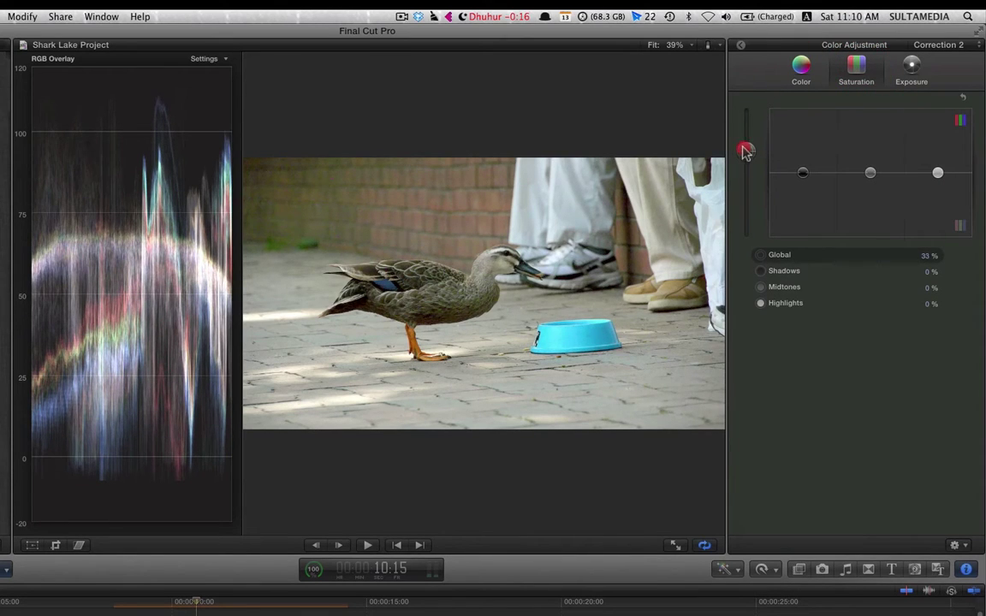
{"action": "left_click", "coordinate": [740, 44]}
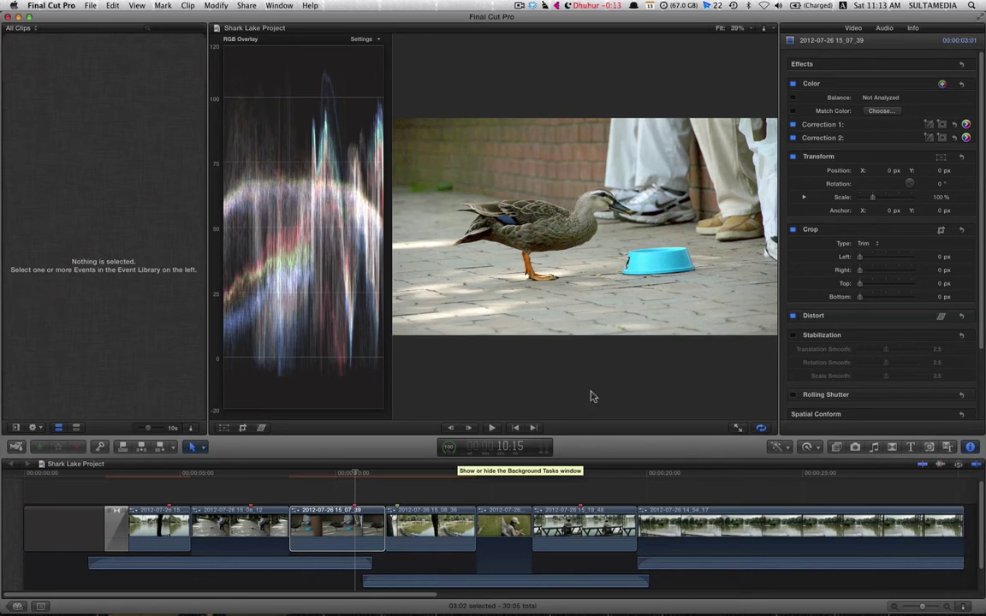
{"action": "left_click", "coordinate": [435, 475]}
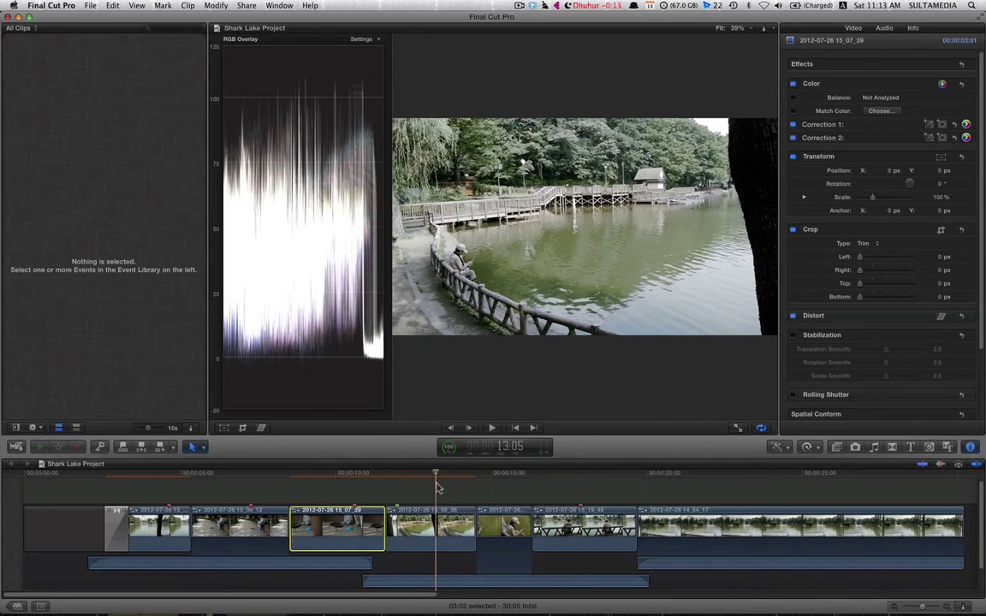
{"action": "left_click", "coordinate": [433, 527]}
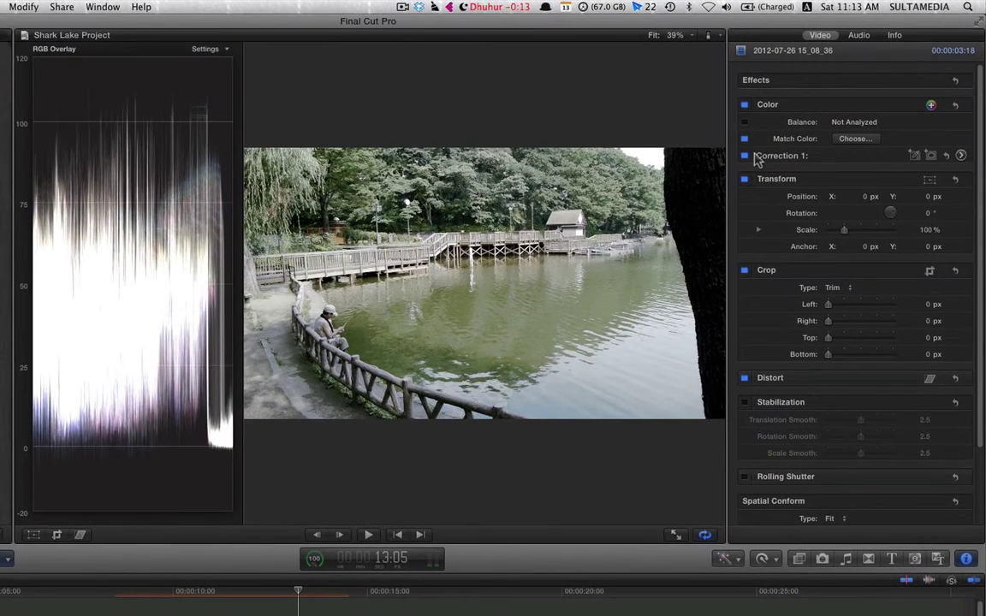
{"action": "left_click", "coordinate": [744, 157]}
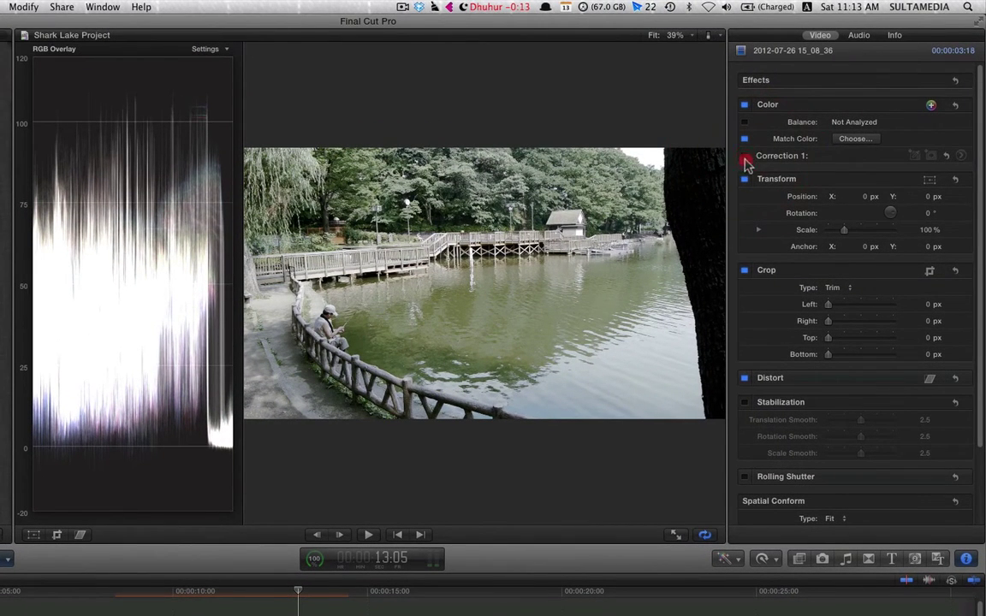
Reset the clip's Color and Correction 1 settings, then re-enable Correction 1
{"action": "left_click", "coordinate": [955, 104]}
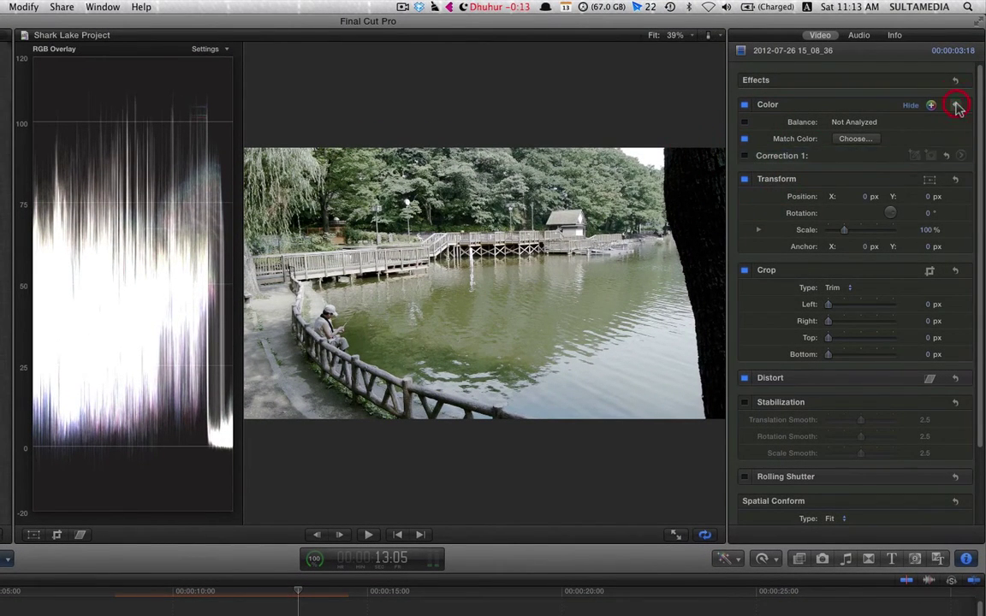
{"action": "left_click", "coordinate": [955, 109]}
{"action": "left_click", "coordinate": [945, 156]}
{"action": "left_click", "coordinate": [745, 156]}
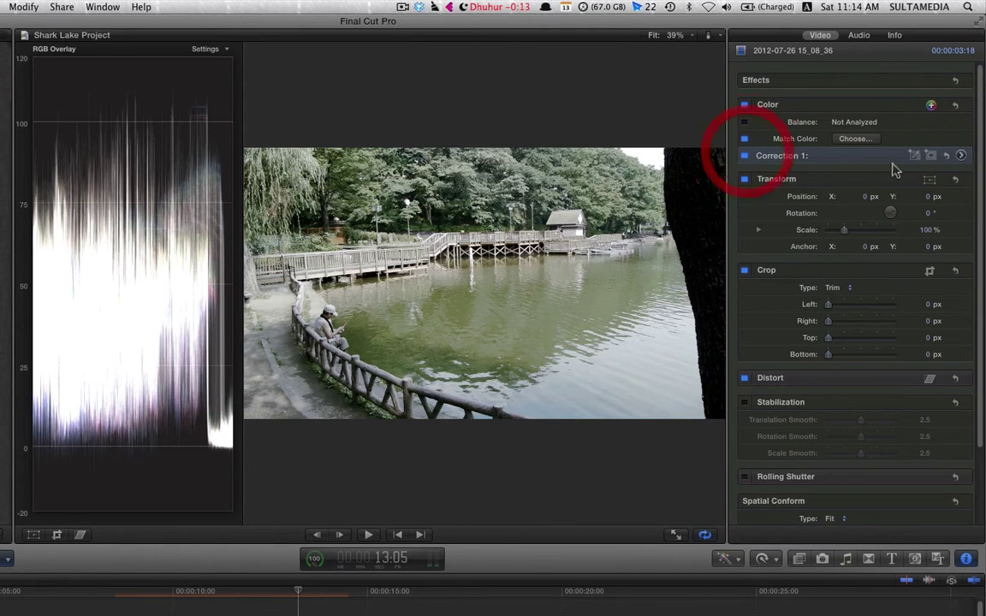
{"action": "left_click", "coordinate": [744, 156]}
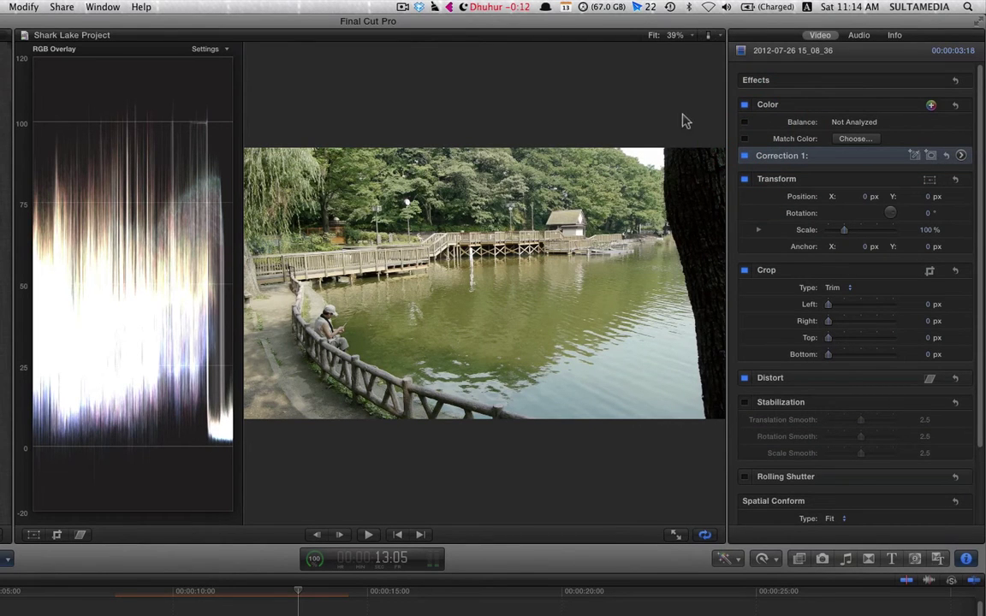
At 13:10, set Correction 1 exposure to Midtones 9%, Shadows -4%, Highlights 7%
{"action": "left_click_drag", "start_coordinate": [297, 591], "coordinate": [306, 590]}
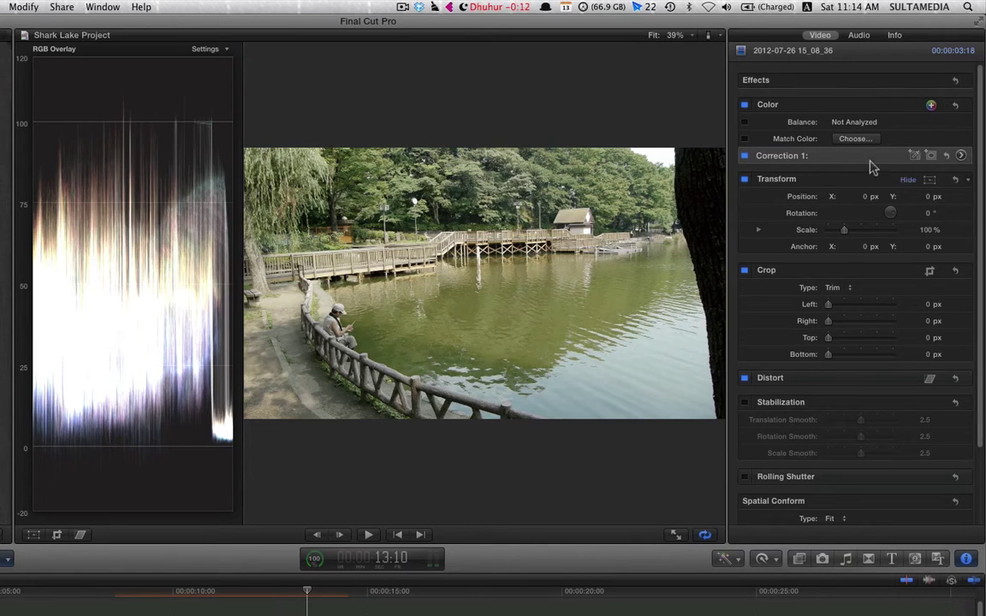
{"action": "left_click", "coordinate": [960, 155]}
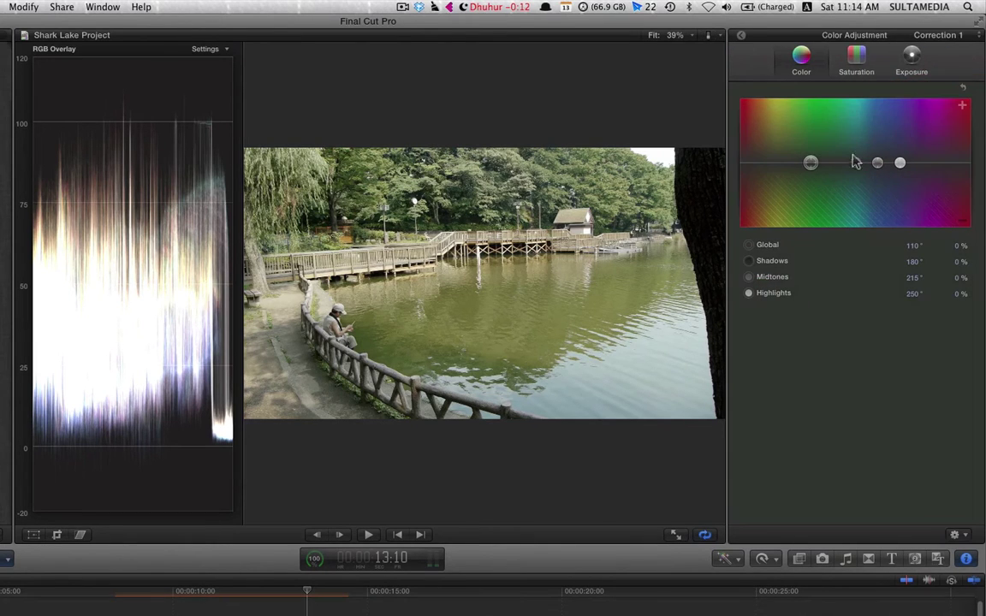
{"action": "left_click", "coordinate": [912, 56]}
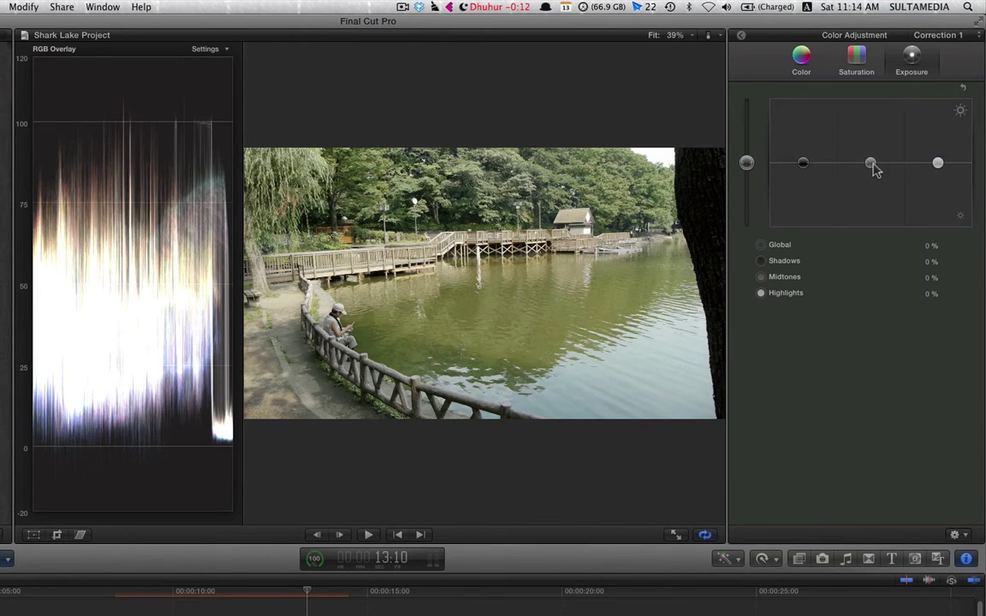
{"action": "left_click_drag", "start_coordinate": [871, 163], "coordinate": [873, 157]}
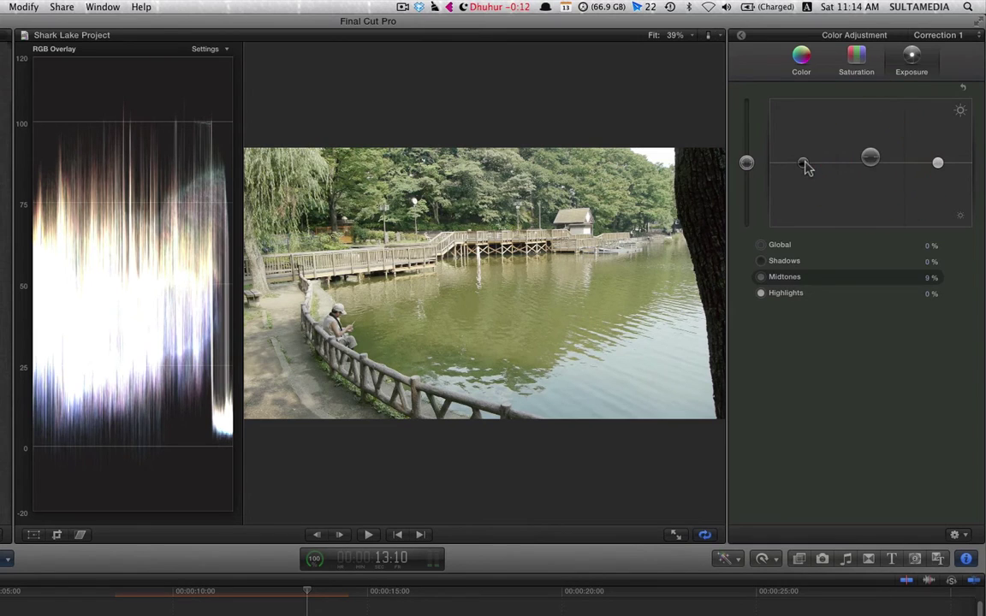
{"action": "left_click_drag", "start_coordinate": [804, 163], "coordinate": [809, 169]}
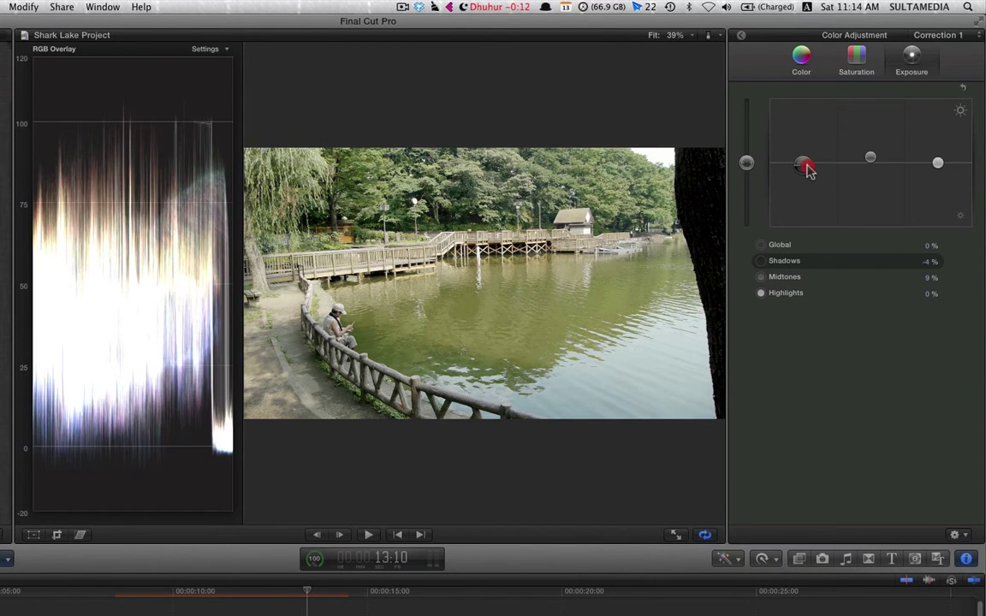
{"action": "left_click_drag", "start_coordinate": [809, 167], "coordinate": [804, 164]}
{"action": "left_click", "coordinate": [945, 161]}
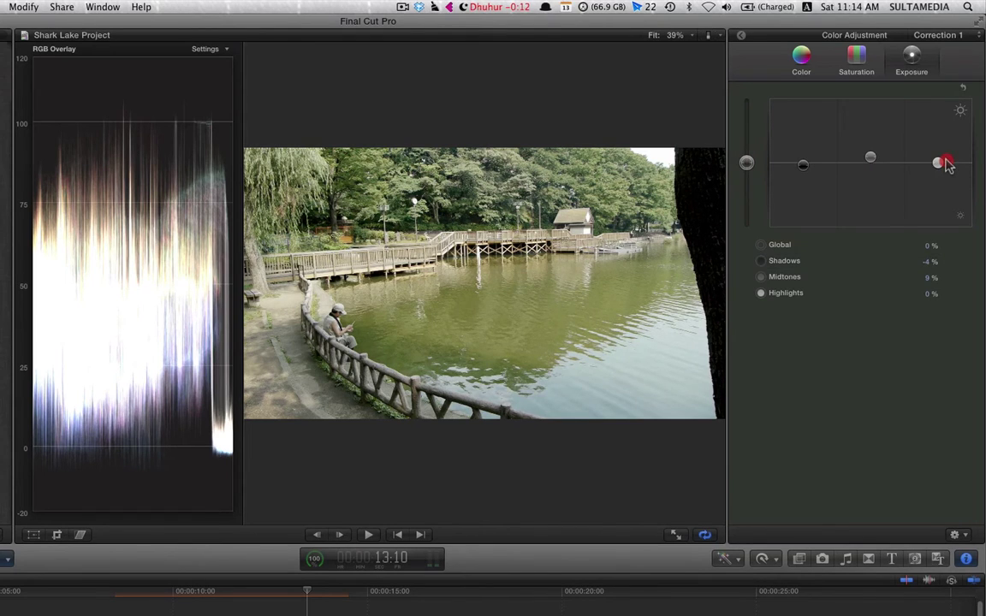
{"action": "left_click_drag", "start_coordinate": [946, 165], "coordinate": [938, 159]}
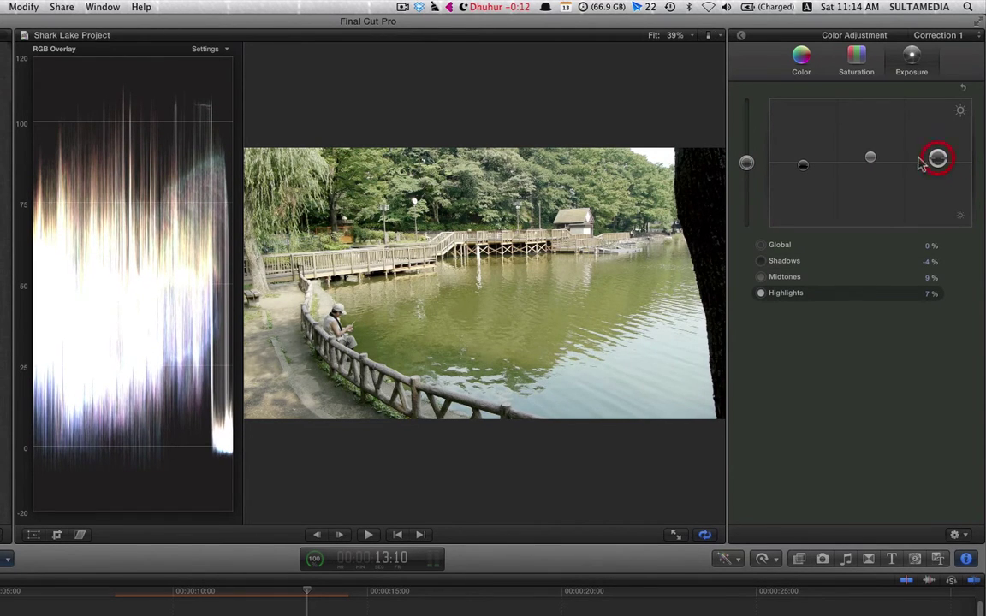
{"action": "left_click", "coordinate": [743, 39]}
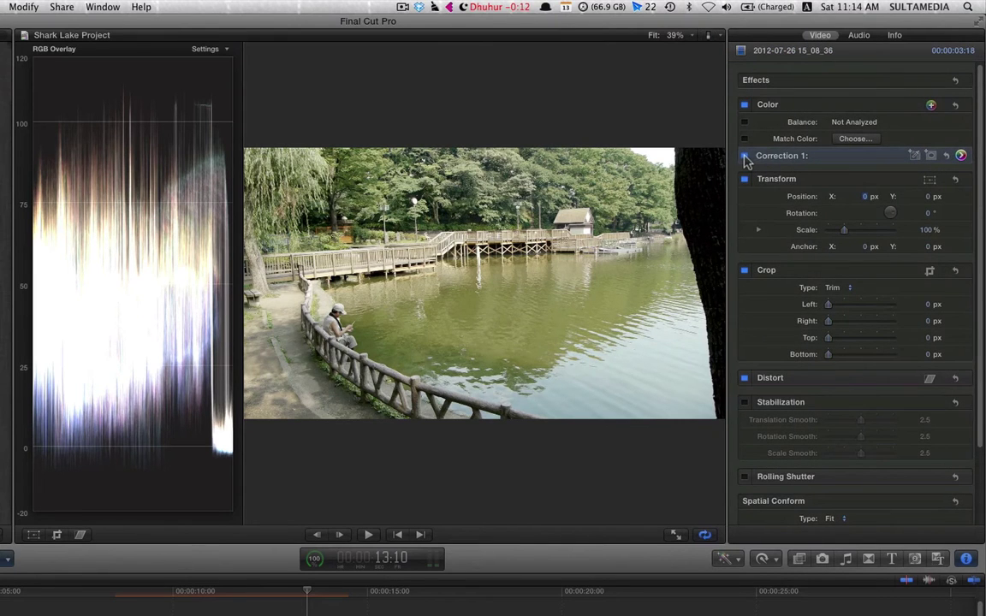
Compare Correction 1 off and on, then set its Global saturation to 5%
{"action": "left_click", "coordinate": [745, 156]}
{"action": "left_click", "coordinate": [744, 156]}
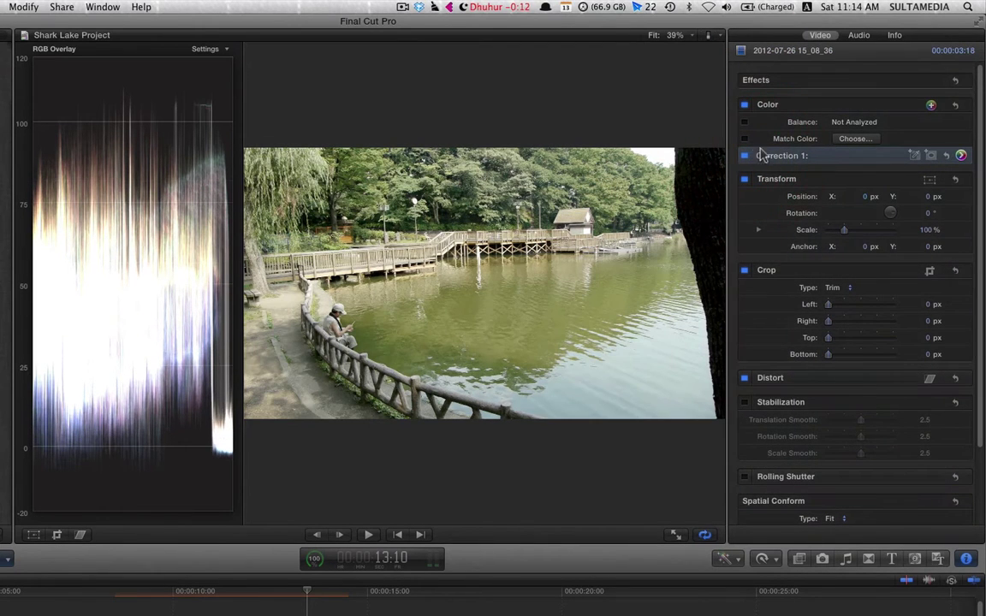
{"action": "left_click", "coordinate": [959, 155]}
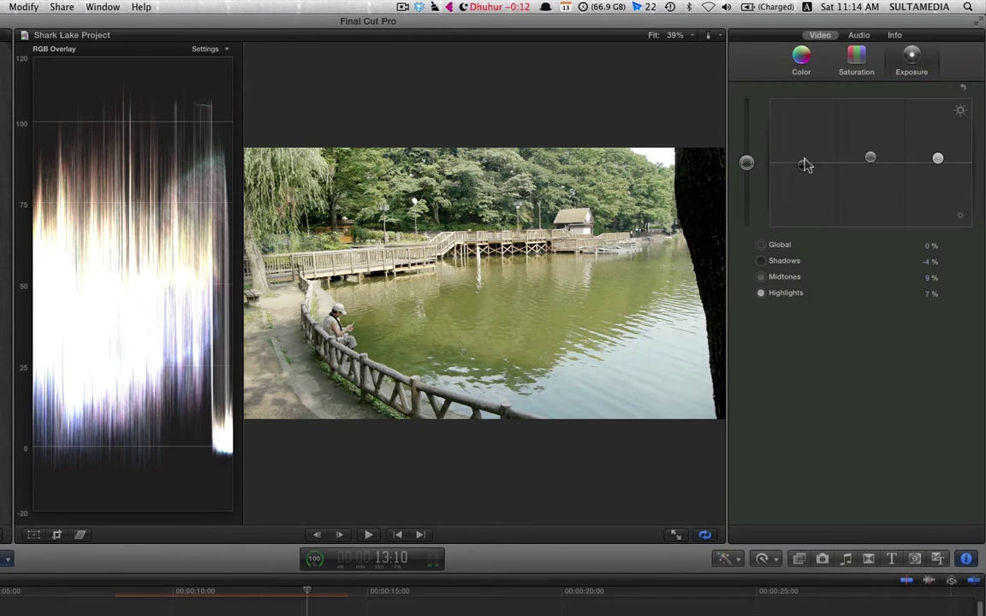
{"action": "left_click", "coordinate": [855, 60]}
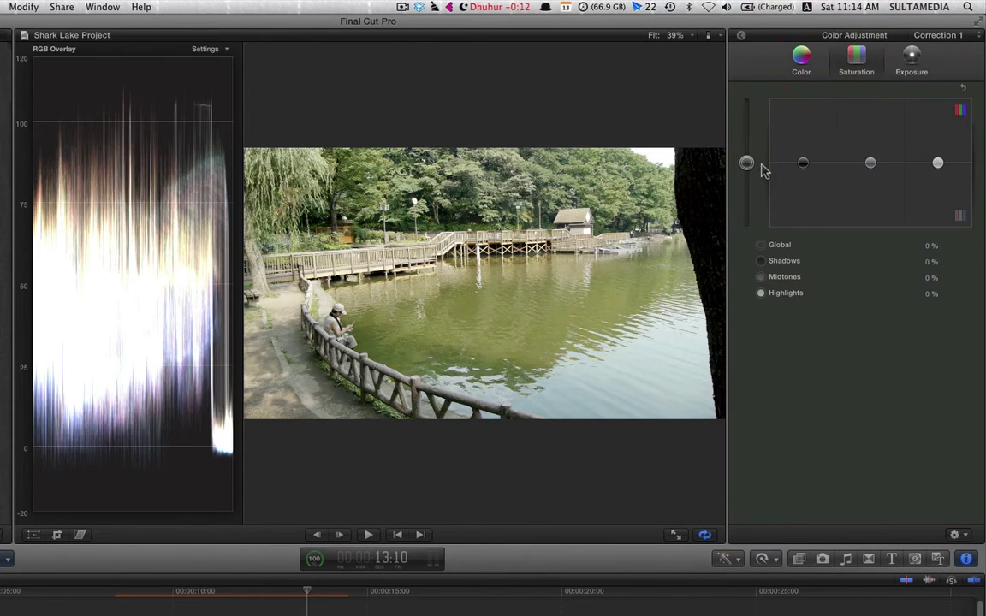
{"action": "left_click_drag", "start_coordinate": [746, 163], "coordinate": [749, 159]}
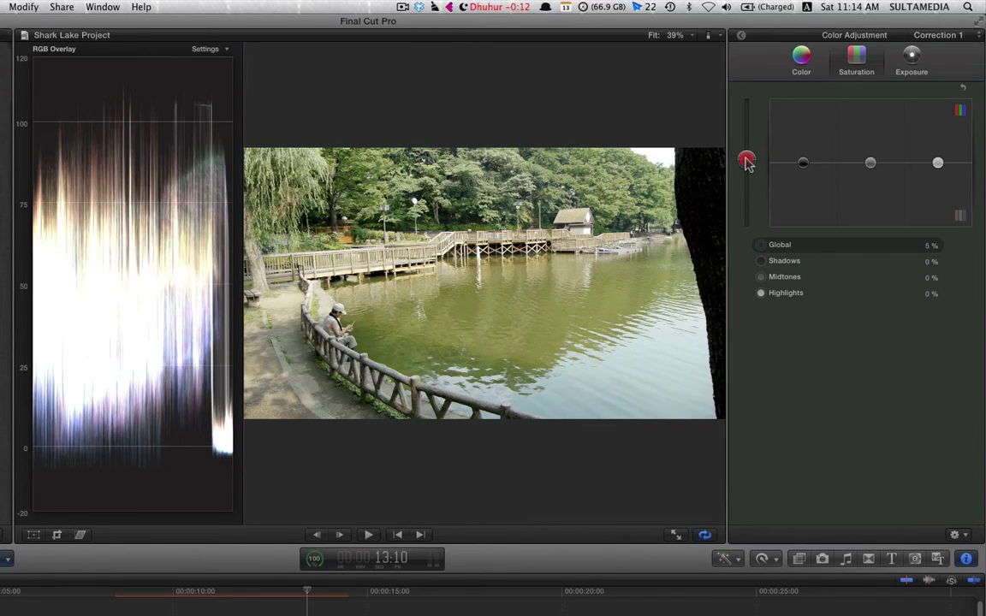
{"action": "left_click", "coordinate": [741, 34]}
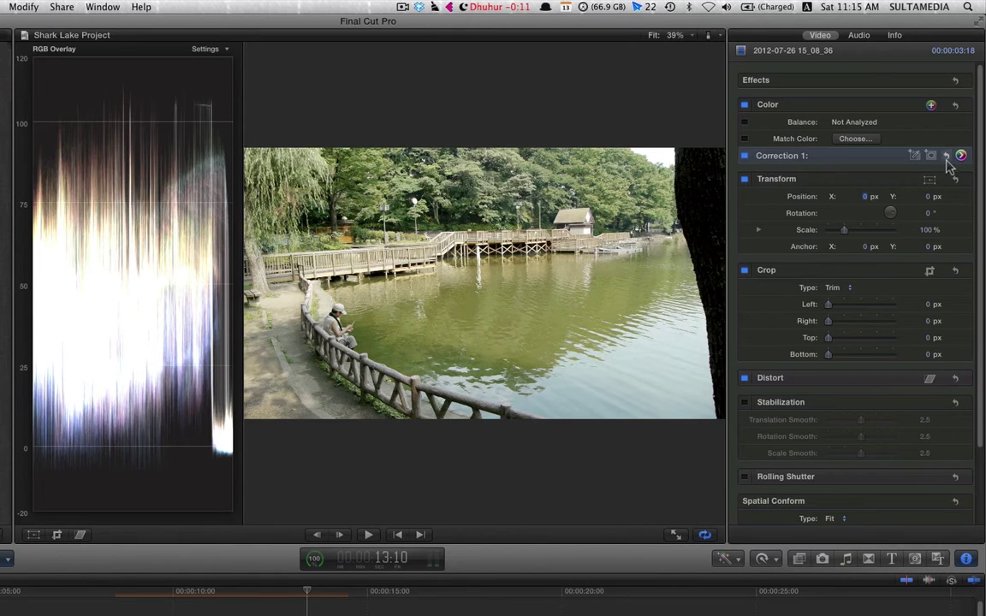
Add Correction 2 to the lake shot with a colour mask sampled from the greenery
{"action": "left_click", "coordinate": [931, 105]}
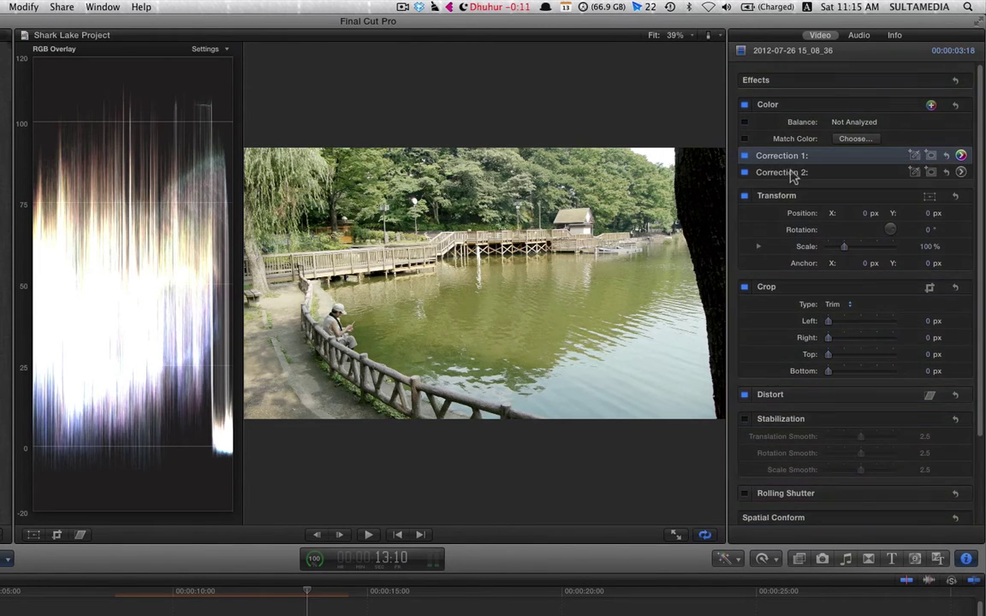
{"action": "left_click", "coordinate": [794, 172]}
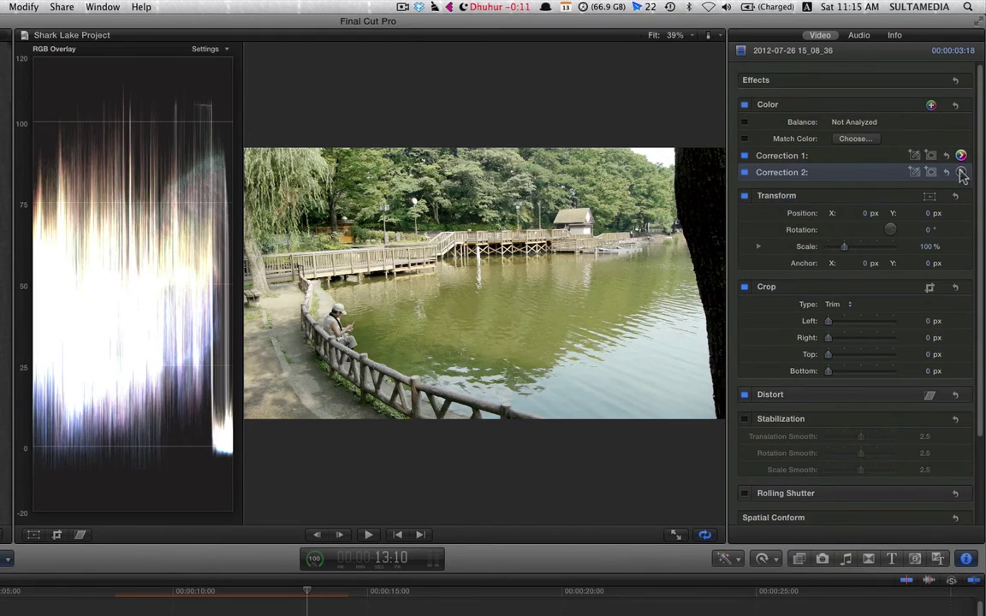
{"action": "left_click", "coordinate": [930, 172]}
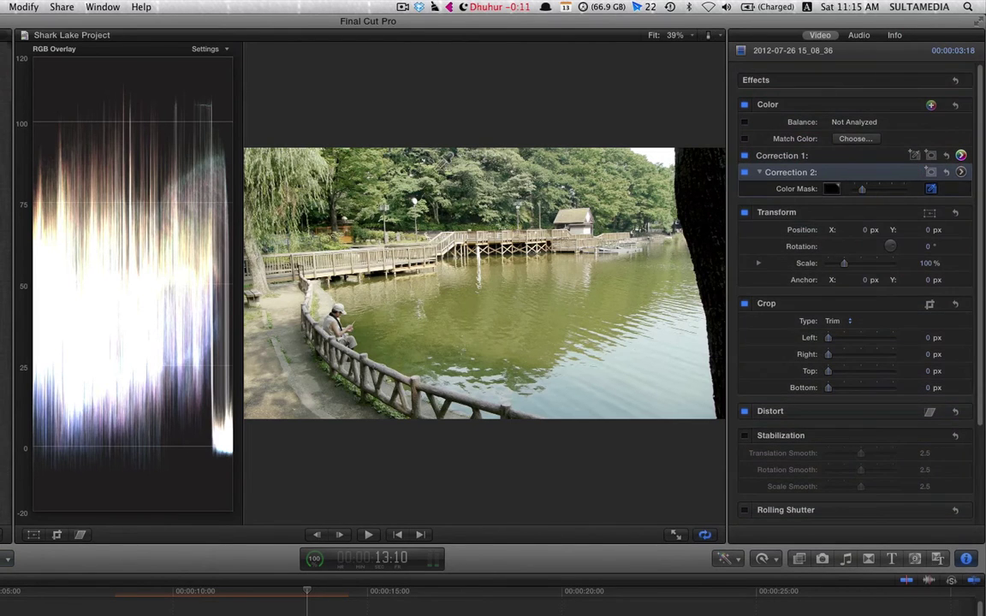
{"action": "left_click_drag", "start_coordinate": [351, 166], "coordinate": [376, 199]}
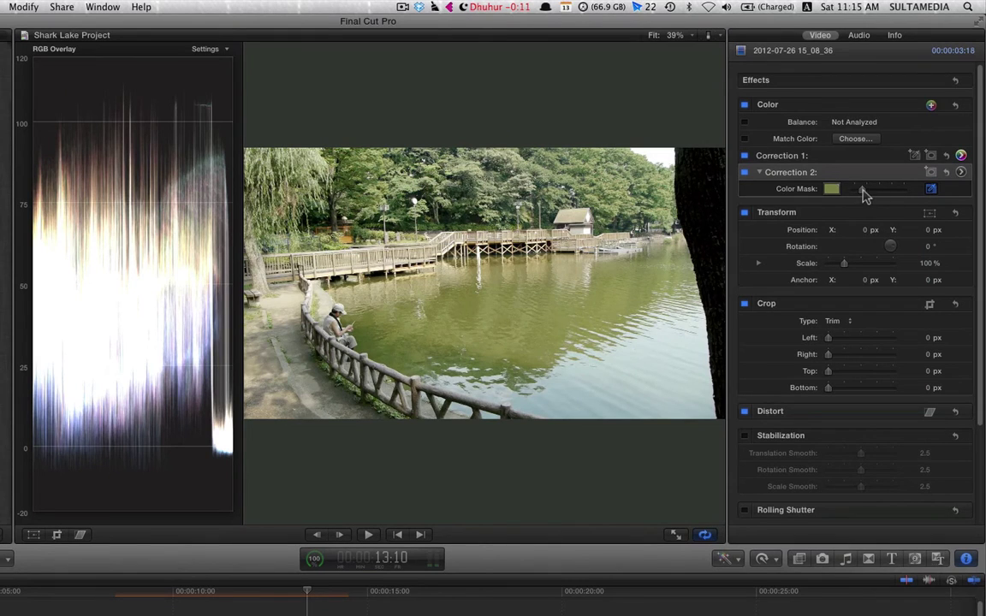
Drag Correction 2's Global exposure far down to heavily darken the masked greens
{"action": "left_click", "coordinate": [960, 172]}
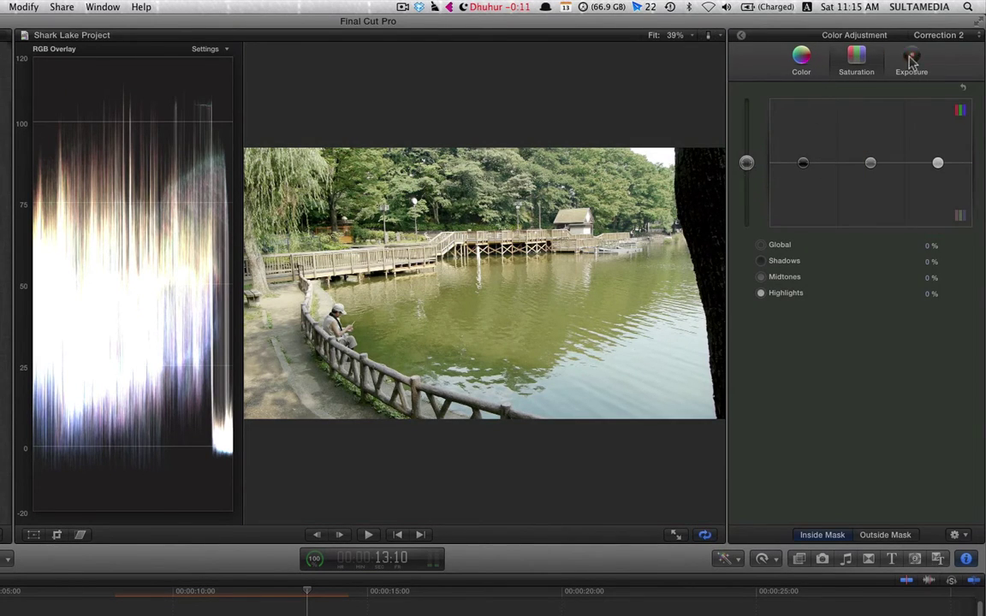
{"action": "left_click", "coordinate": [911, 60]}
{"action": "mouse_move", "coordinate": [746, 163]}
{"action": "left_mouse_down"}
{"action": "mouse_move", "coordinate": [745, 112]}
{"action": "mouse_move", "coordinate": [745, 229]}
{"action": "left_mouse_up"}
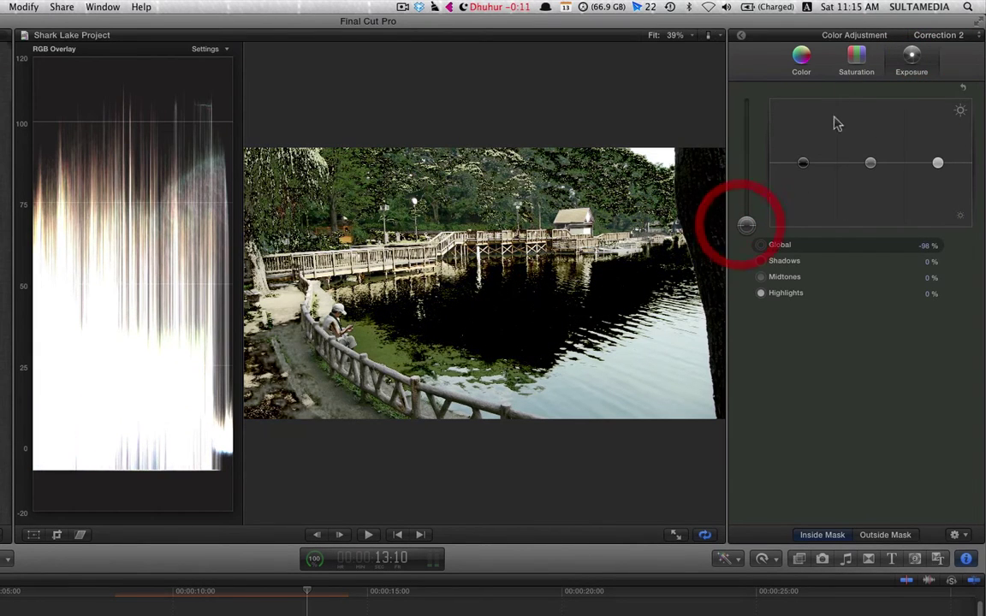
{"action": "left_click", "coordinate": [743, 38]}
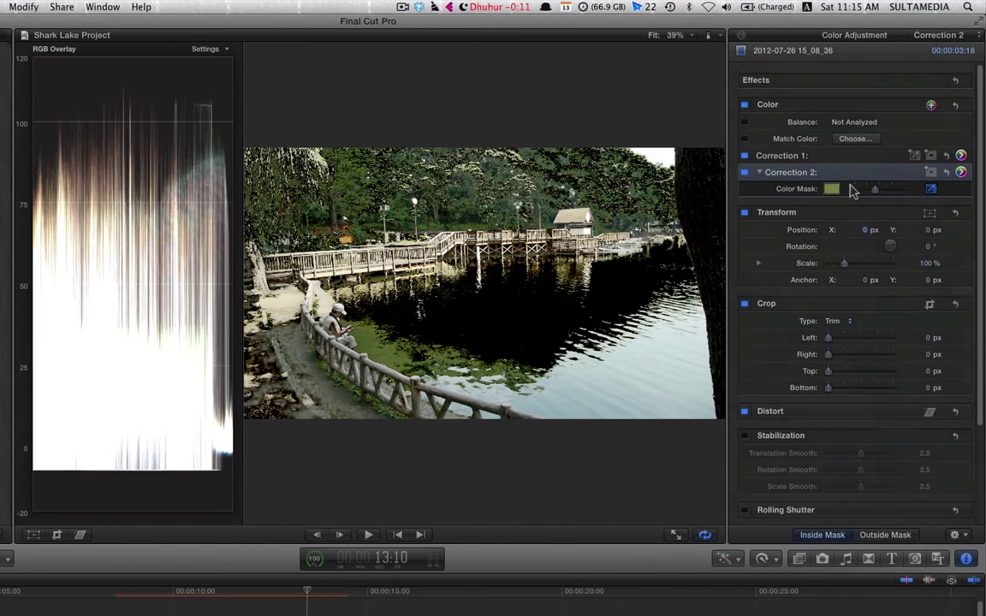
Soften the colour mask so it covers more of the olive-green areas
{"action": "mouse_move", "coordinate": [881, 192]}
{"action": "left_mouse_down"}
{"action": "mouse_move", "coordinate": [904, 200]}
{"action": "mouse_move", "coordinate": [898, 194]}
{"action": "left_mouse_up"}
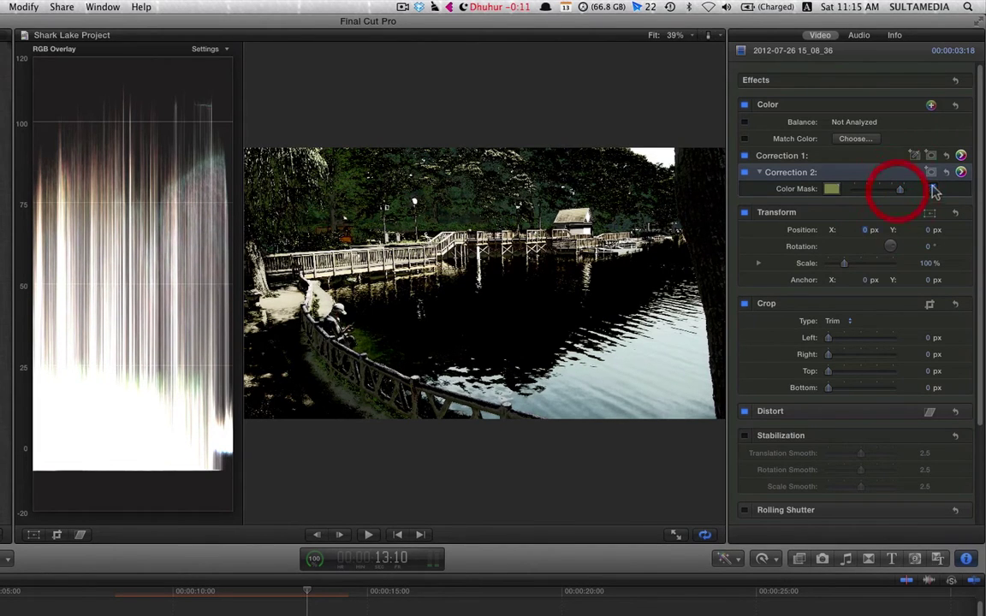
{"action": "left_click", "coordinate": [930, 189]}
{"action": "left_click", "coordinate": [319, 165]}
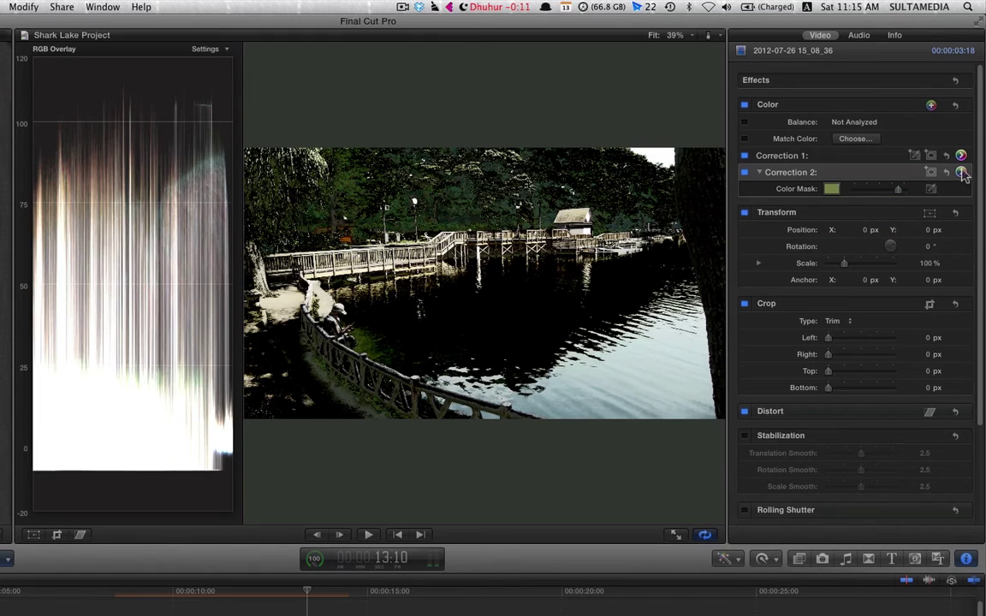
Add a shape mask to Correction 2, stretched into a wide rounded band over the treeline
{"action": "left_click", "coordinate": [930, 172]}
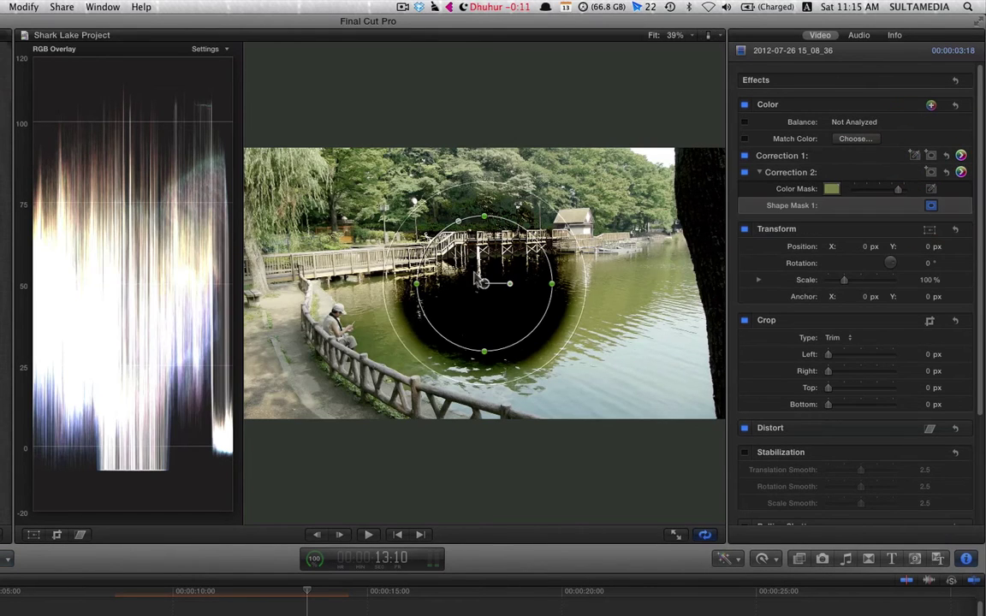
{"action": "left_click_drag", "start_coordinate": [414, 202], "coordinate": [425, 217]}
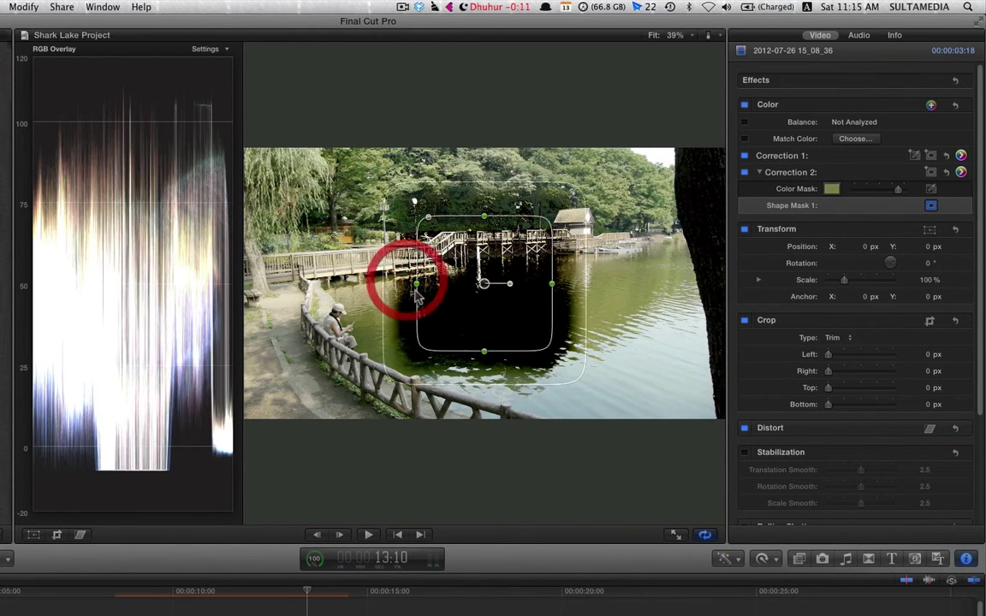
{"action": "left_click_drag", "start_coordinate": [413, 282], "coordinate": [326, 308]}
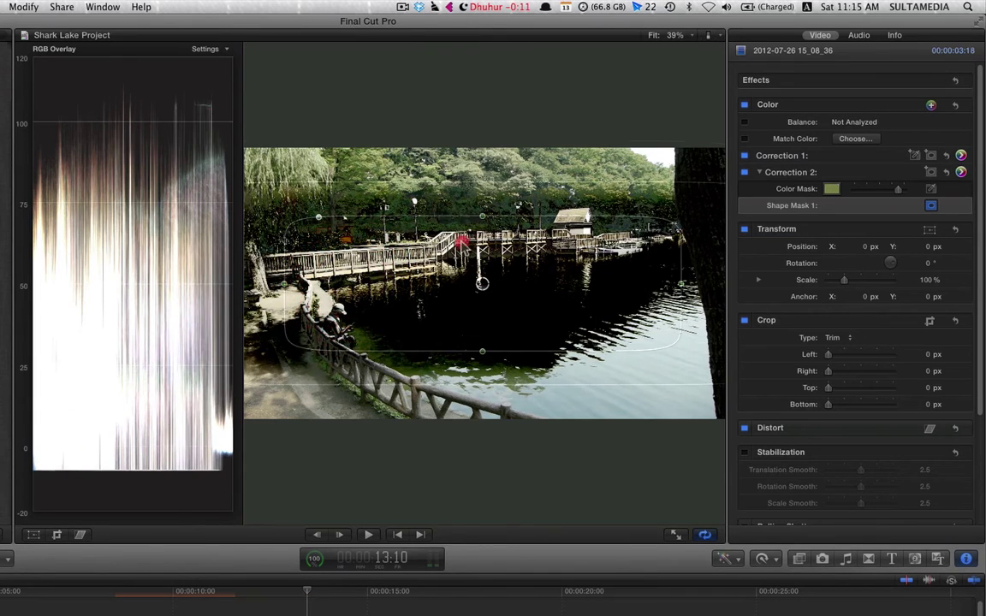
{"action": "mouse_move", "coordinate": [483, 282]}
{"action": "left_mouse_down"}
{"action": "mouse_move", "coordinate": [459, 196]}
{"action": "mouse_move", "coordinate": [406, 183]}
{"action": "left_mouse_up"}
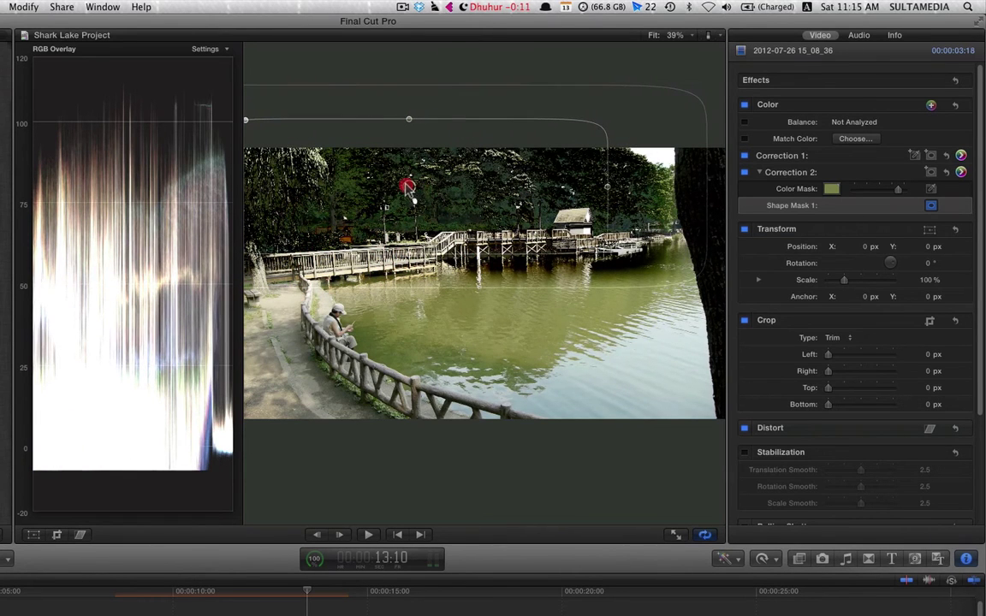
{"action": "left_click_drag", "start_coordinate": [607, 182], "coordinate": [707, 184]}
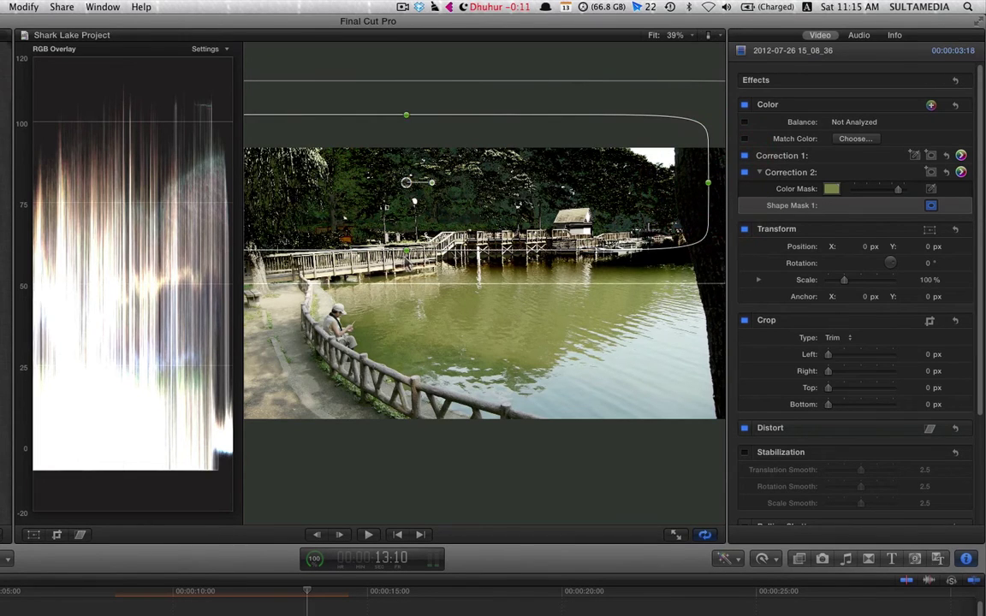
Pull the mask's right edge in slightly and tilt it to follow the shoreline
{"action": "left_click", "coordinate": [396, 246]}
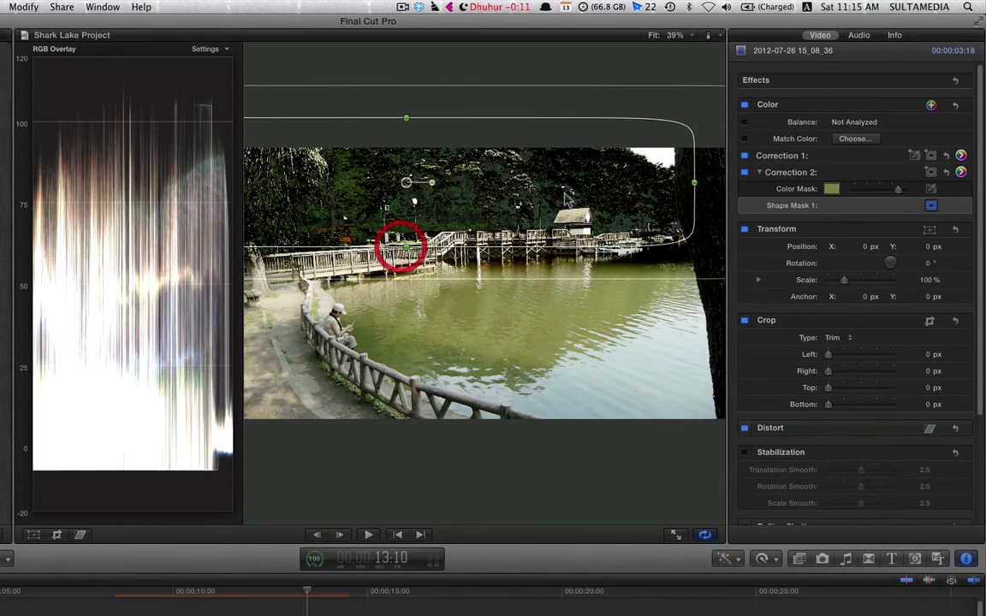
{"action": "left_click_drag", "start_coordinate": [707, 183], "coordinate": [697, 187]}
{"action": "left_click_drag", "start_coordinate": [431, 185], "coordinate": [423, 168]}
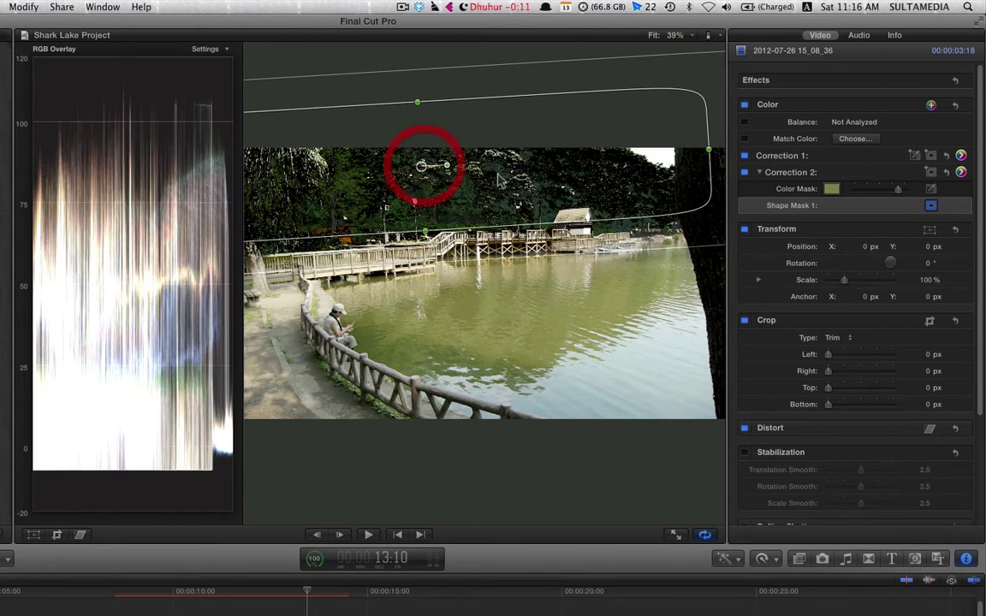
{"action": "left_click_drag", "start_coordinate": [423, 168], "coordinate": [424, 166]}
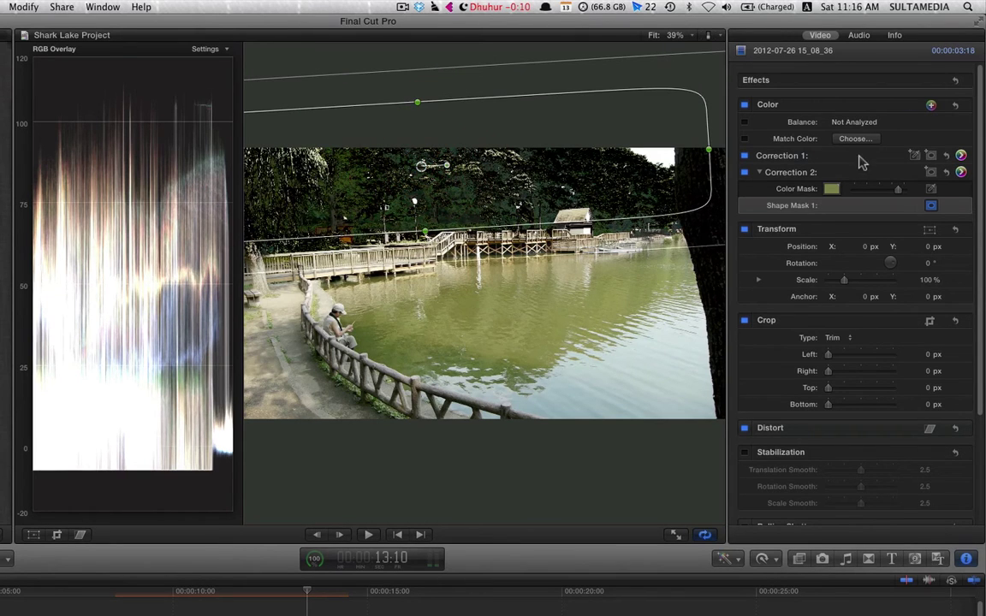
Reset Correction 2's exposure darkening to zero and raise its Global saturation inside the mask
{"action": "left_click", "coordinate": [960, 172]}
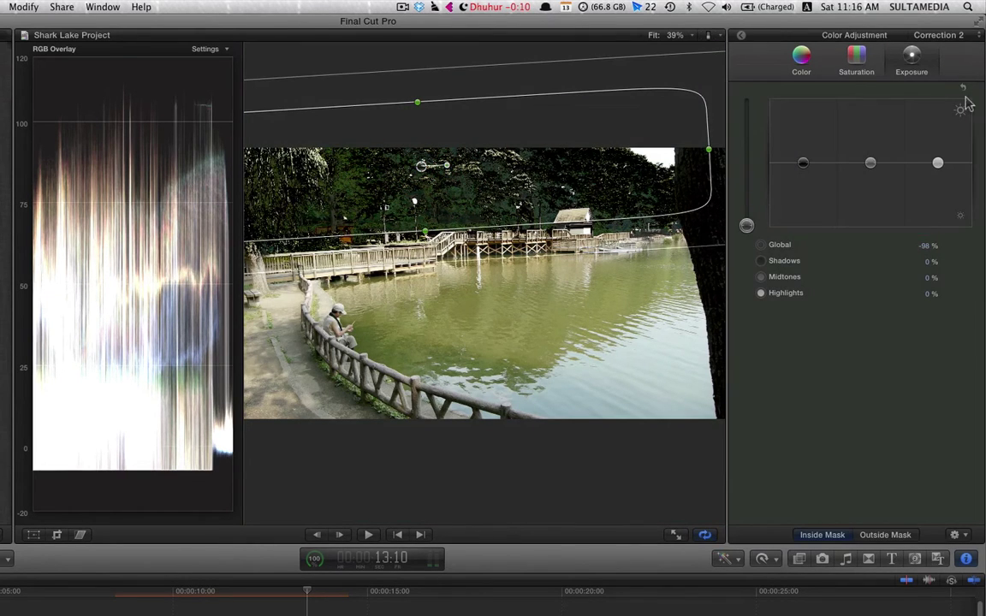
{"action": "left_click", "coordinate": [962, 89]}
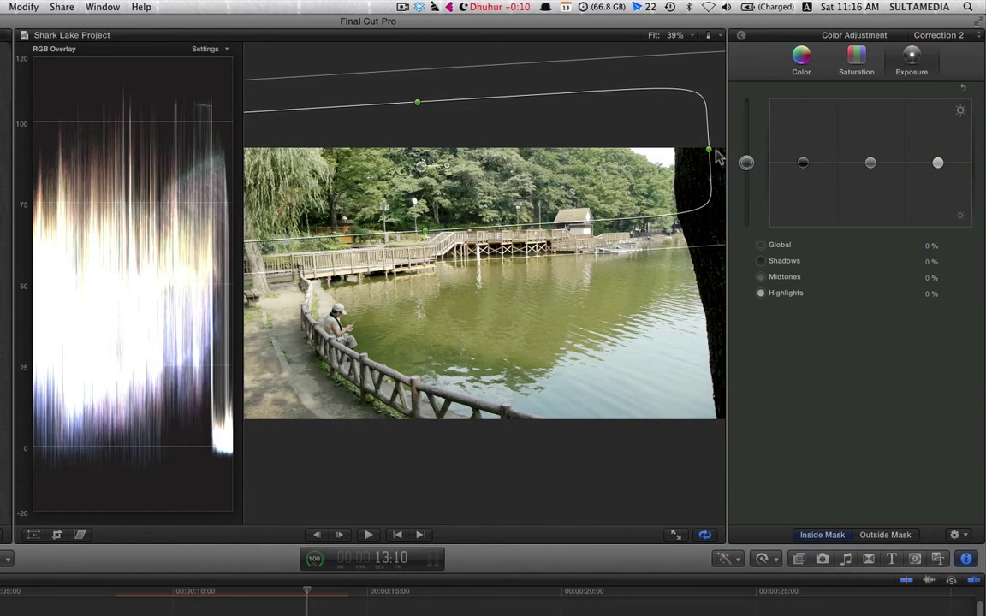
{"action": "left_click", "coordinate": [856, 58]}
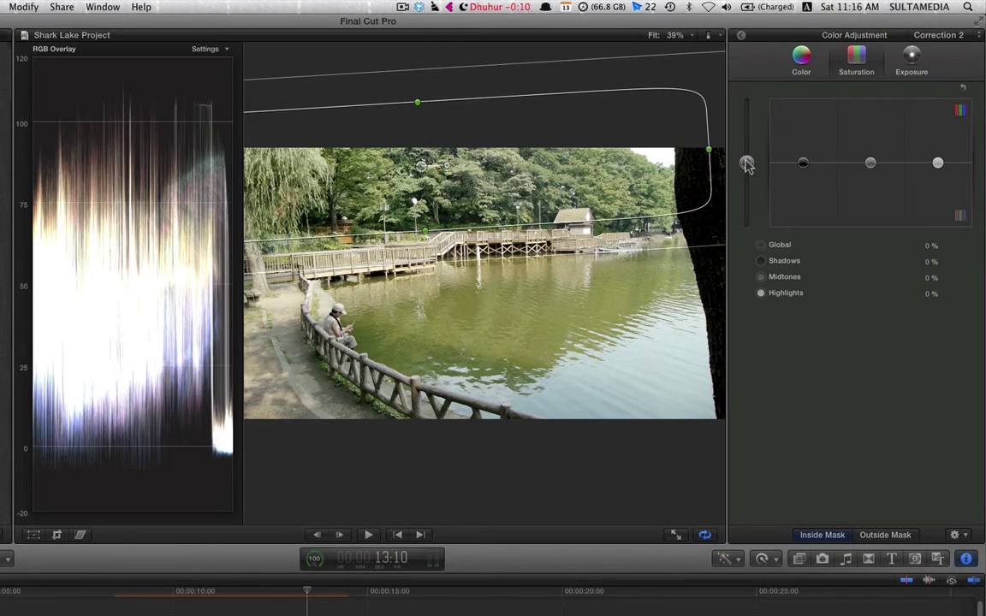
{"action": "left_click_drag", "start_coordinate": [747, 165], "coordinate": [748, 125]}
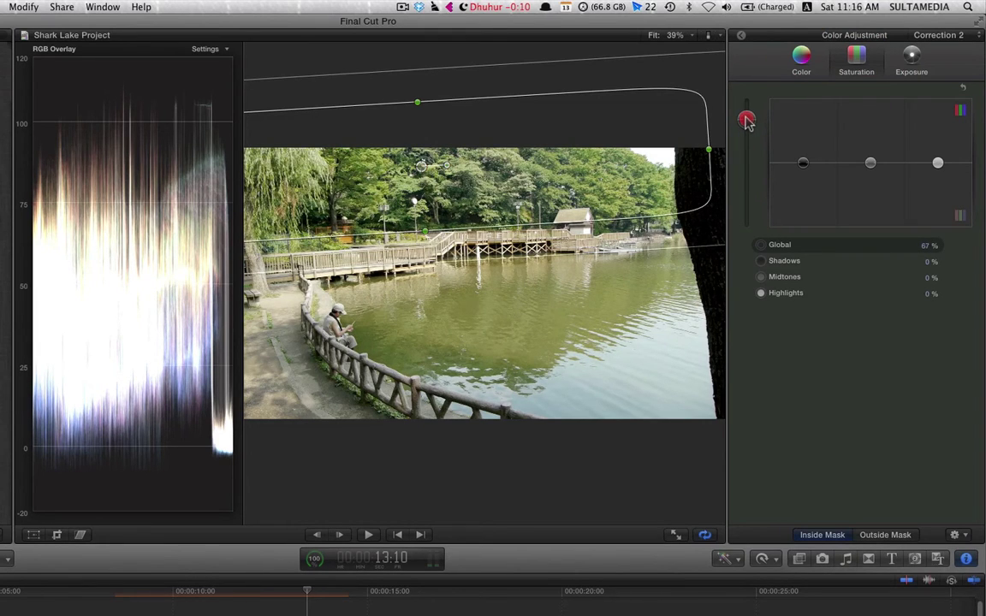
Try a slight global colour tint, reset it, and settle mask saturation around 25%
{"action": "left_click", "coordinate": [801, 58]}
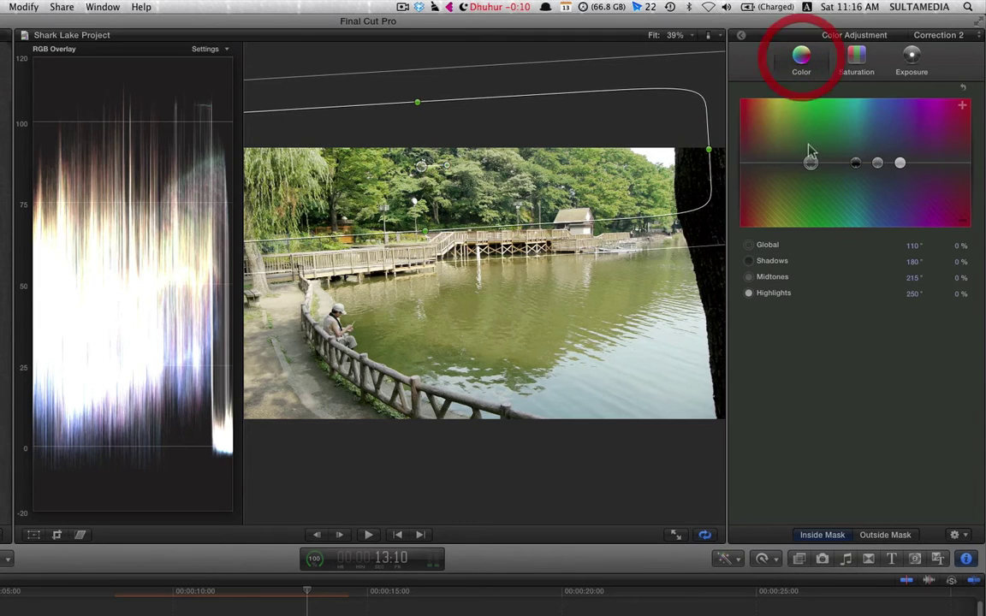
{"action": "mouse_move", "coordinate": [811, 163]}
{"action": "left_mouse_down"}
{"action": "mouse_move", "coordinate": [810, 154]}
{"action": "mouse_move", "coordinate": [811, 163]}
{"action": "left_mouse_up"}
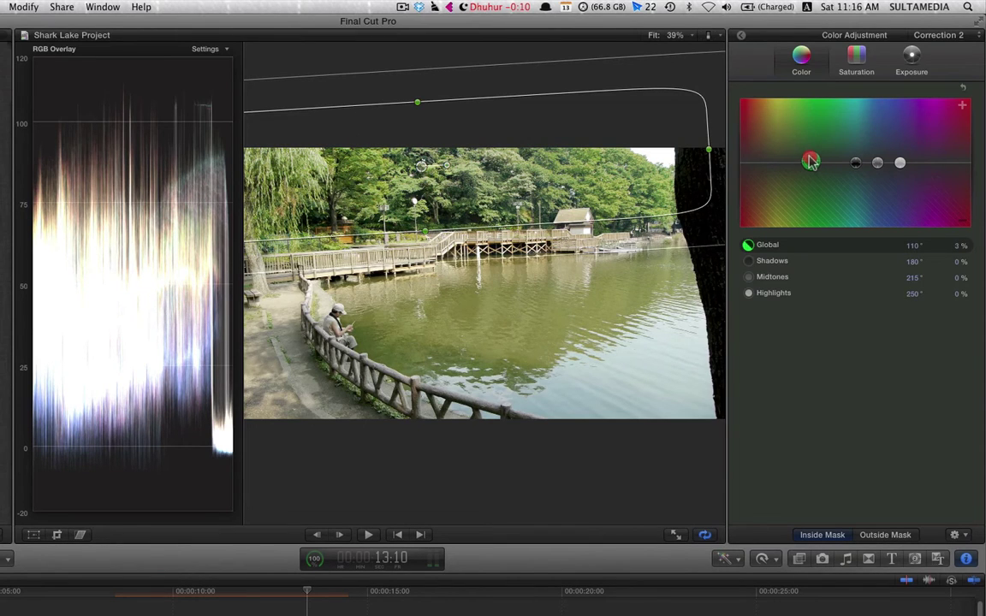
{"action": "left_click", "coordinate": [962, 88]}
{"action": "left_click", "coordinate": [852, 62]}
{"action": "left_click_drag", "start_coordinate": [746, 162], "coordinate": [747, 149]}
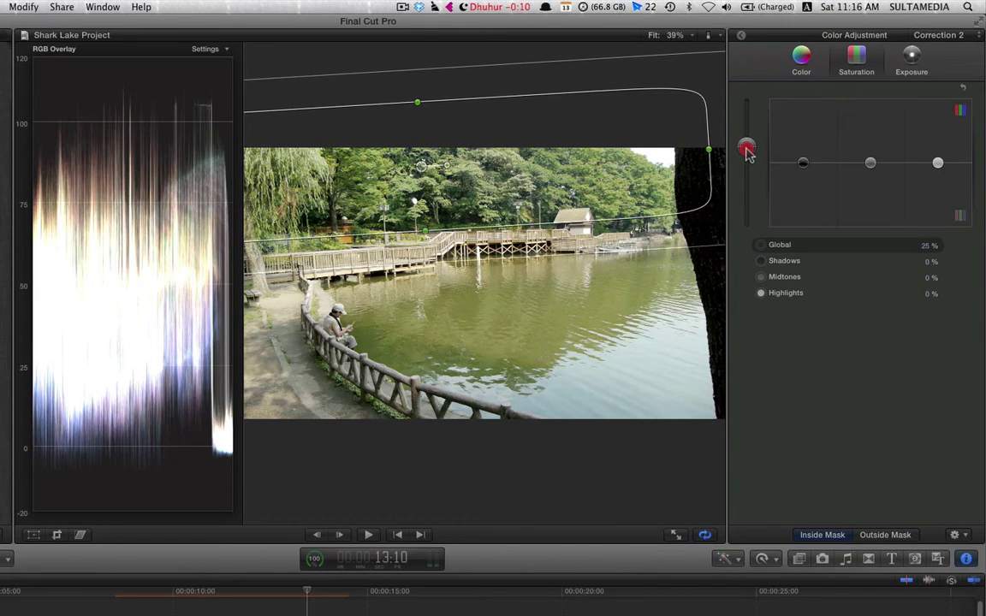
{"action": "left_click", "coordinate": [741, 37]}
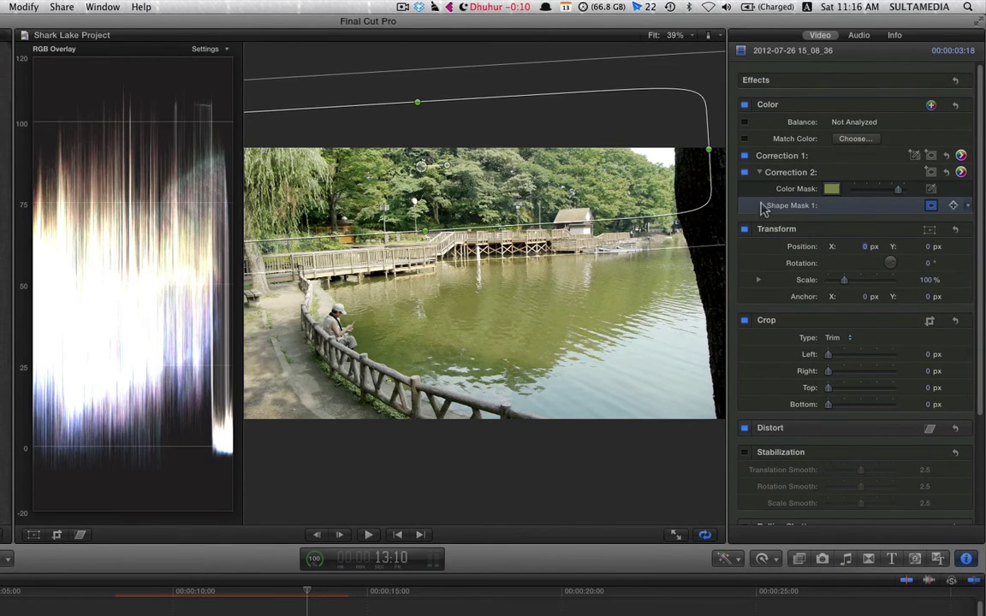
Hide the shape mask outline and toggle Correction 2 off and on to compare
{"action": "left_click", "coordinate": [766, 189]}
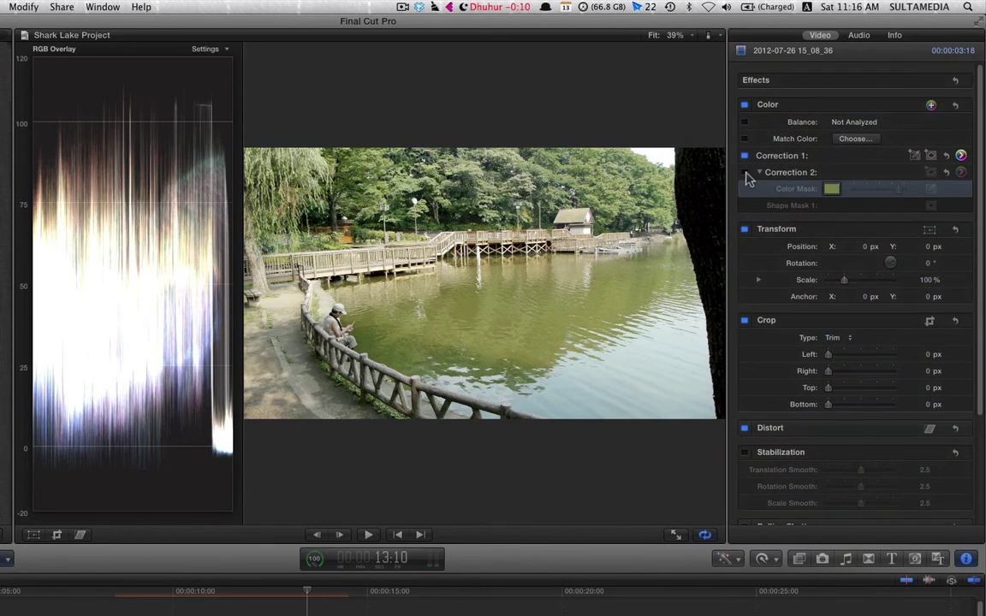
{"action": "left_click", "coordinate": [744, 173]}
{"action": "left_click", "coordinate": [744, 173]}
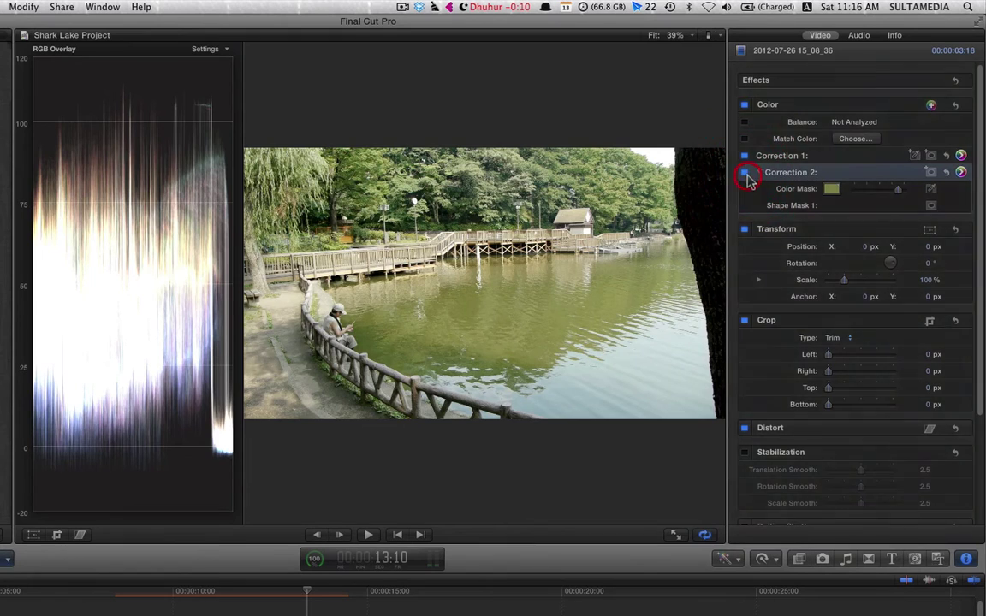
{"action": "left_click", "coordinate": [744, 173]}
{"action": "left_click", "coordinate": [745, 172]}
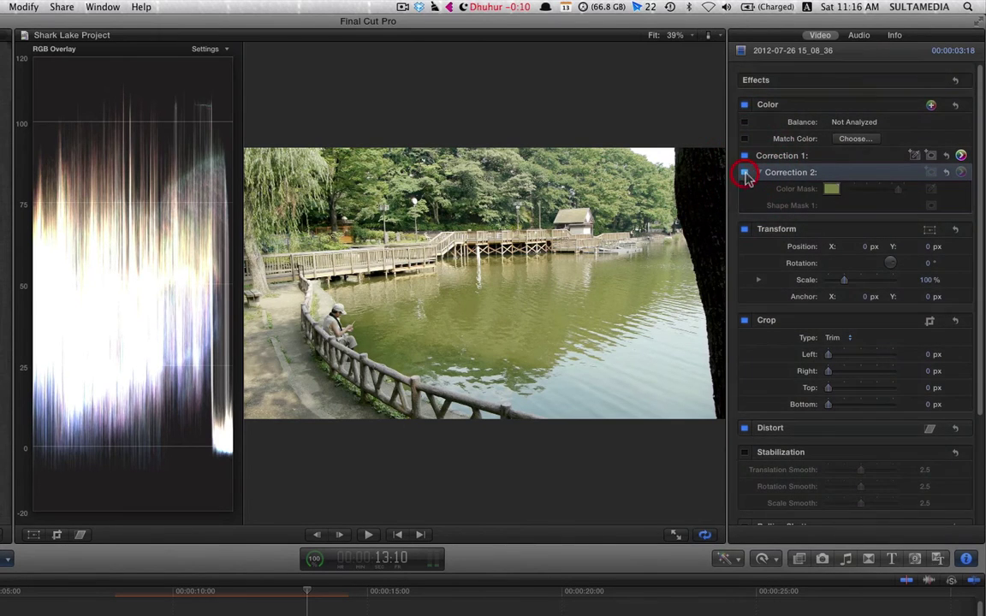
Raise Correction 2's Global saturation inside the mask to 46%
{"action": "left_click", "coordinate": [961, 173]}
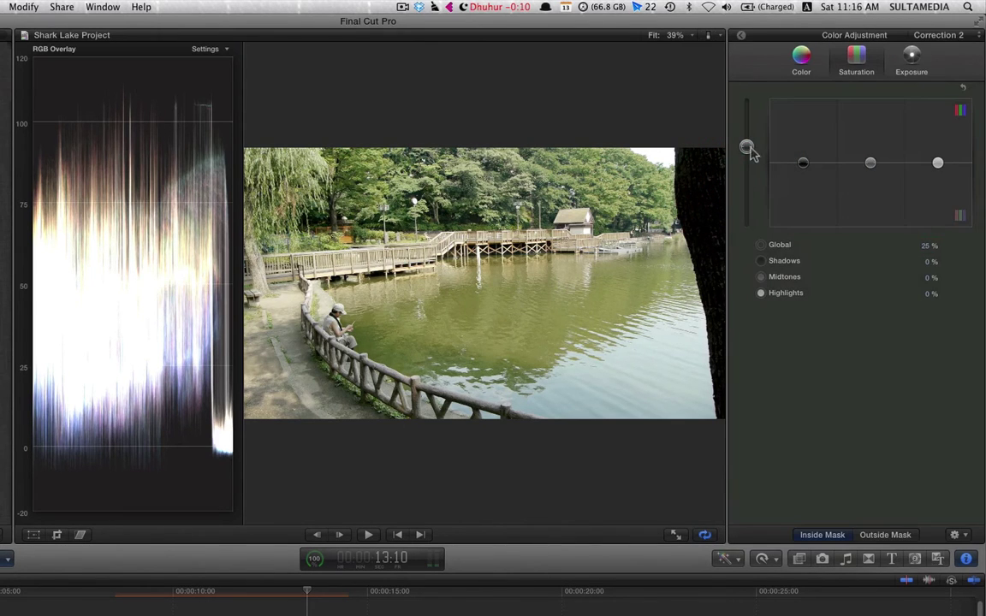
{"action": "left_click", "coordinate": [802, 163]}
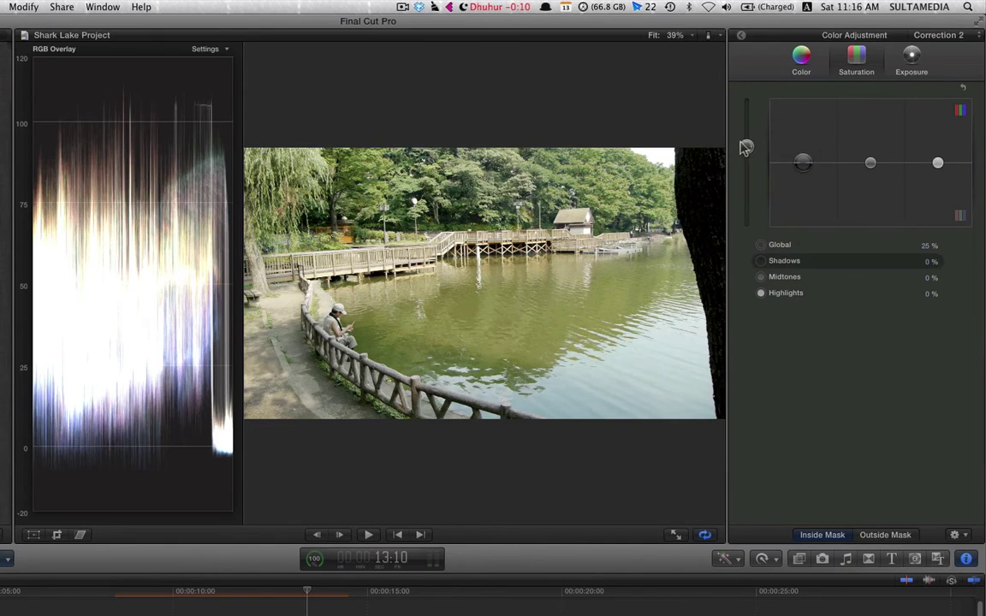
{"action": "mouse_move", "coordinate": [746, 146]}
{"action": "left_mouse_down"}
{"action": "mouse_move", "coordinate": [741, 124]}
{"action": "mouse_move", "coordinate": [746, 134]}
{"action": "left_mouse_up"}
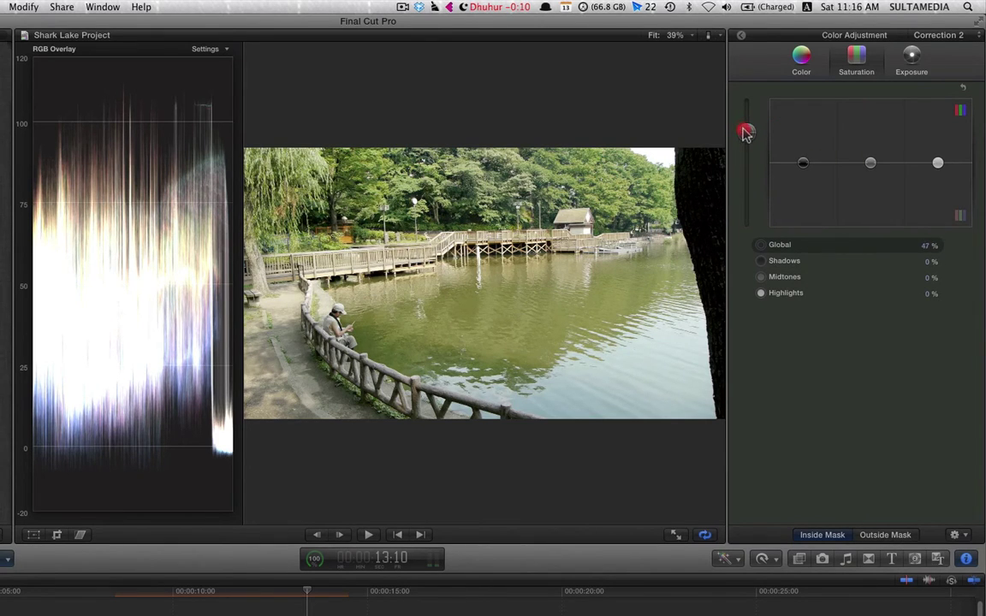
{"action": "left_click", "coordinate": [741, 36]}
Compare Correction 2 off and on again, briefly showing the shape mask outline
{"action": "left_click", "coordinate": [746, 172]}
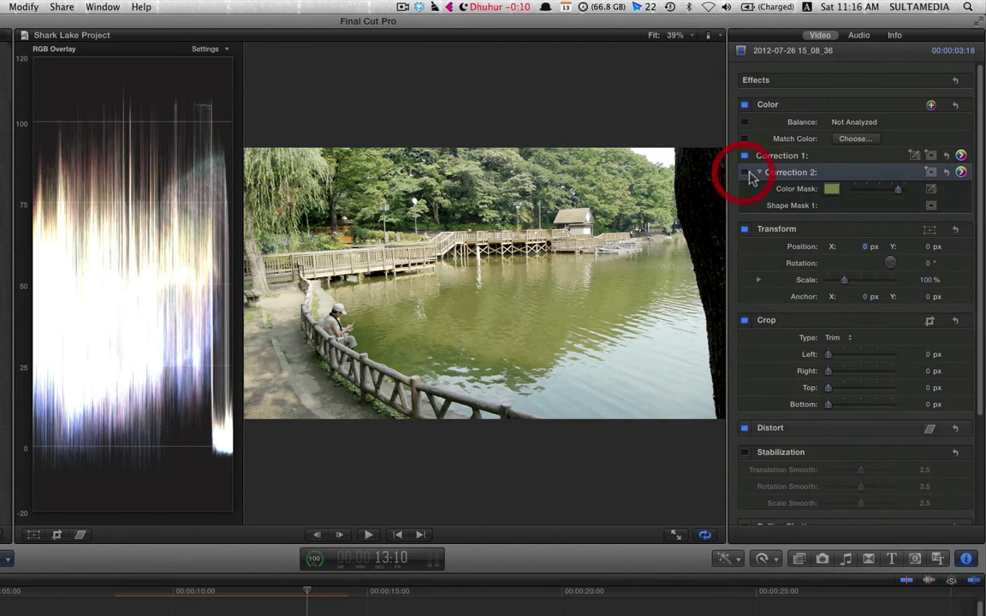
{"action": "left_click", "coordinate": [745, 173]}
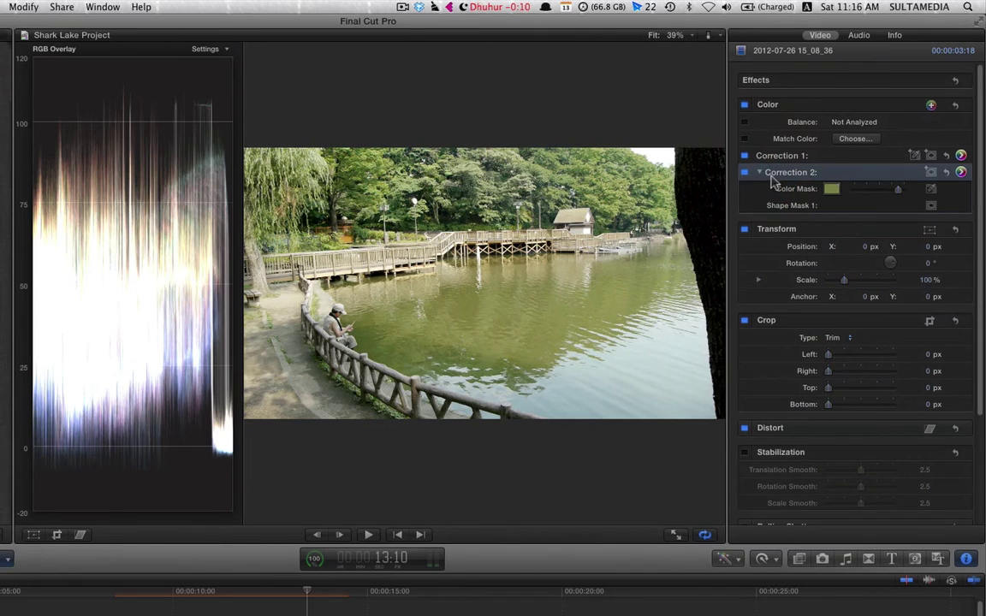
{"action": "left_click", "coordinate": [931, 205]}
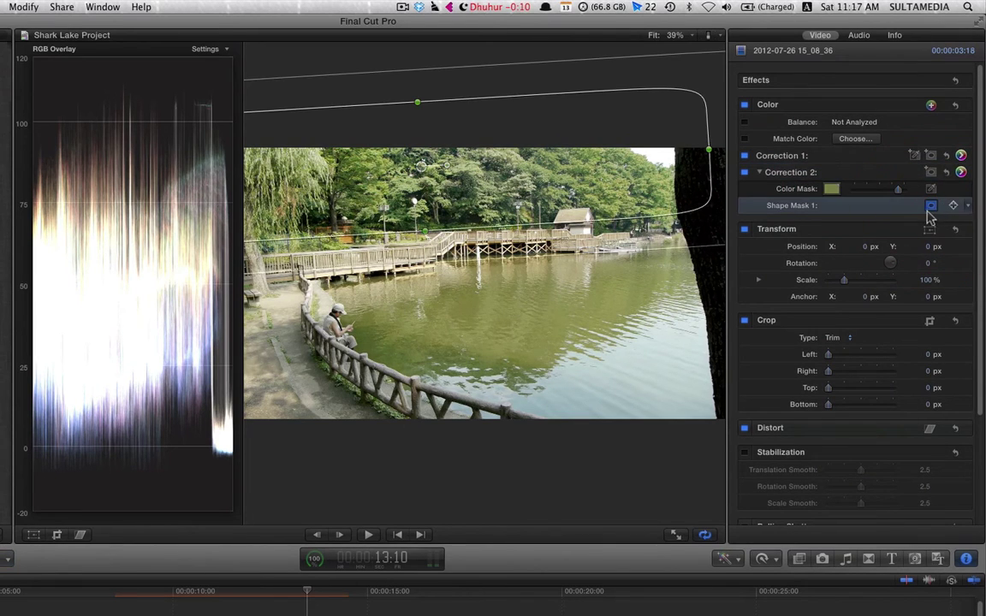
{"action": "left_click", "coordinate": [931, 206]}
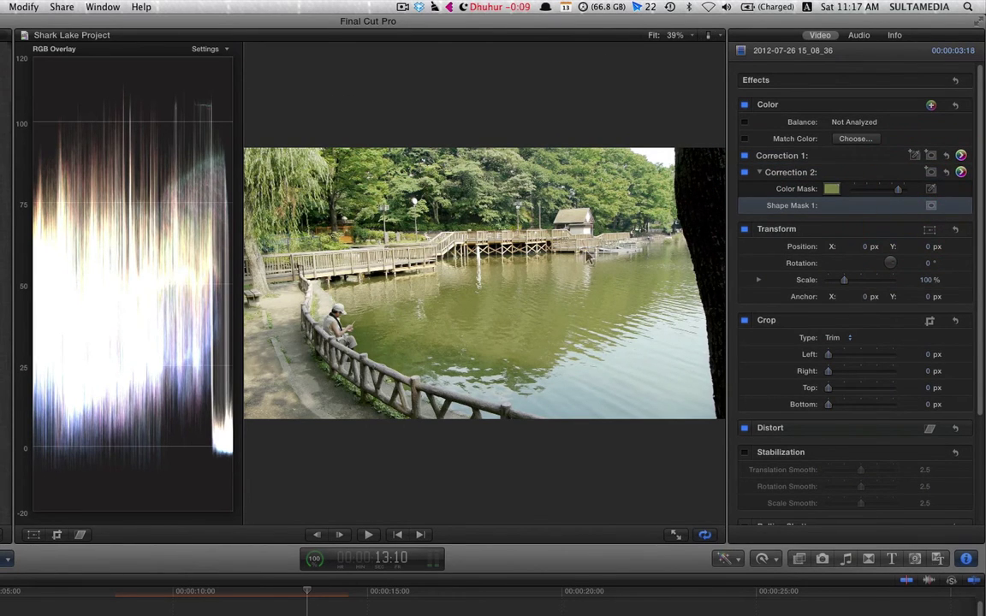
Move the playhead onto the fountain clip with looped playback turned on
{"action": "left_click", "coordinate": [682, 592]}
{"action": "left_click", "coordinate": [702, 534]}
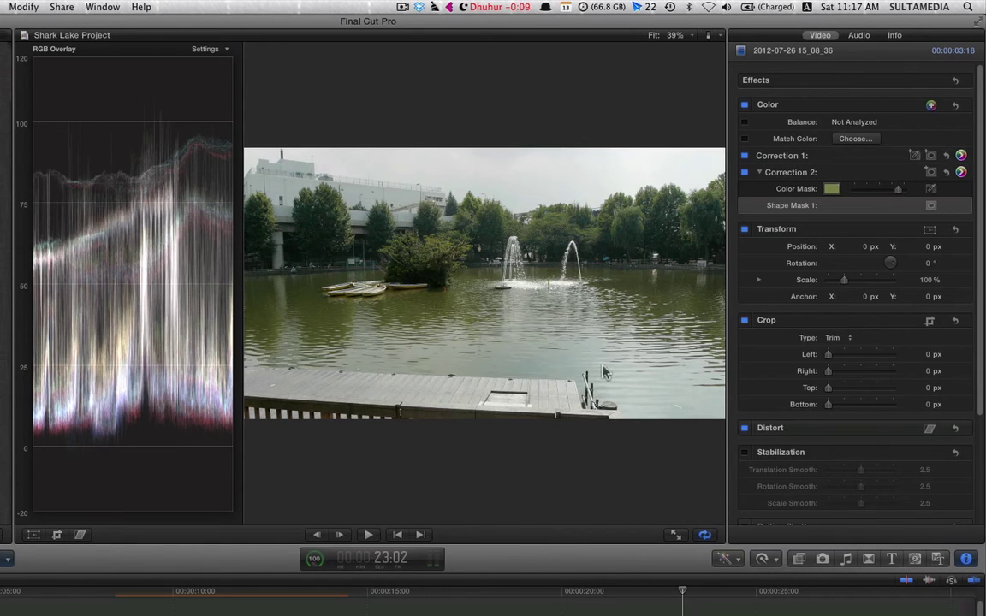
{"action": "left_click", "coordinate": [641, 588]}
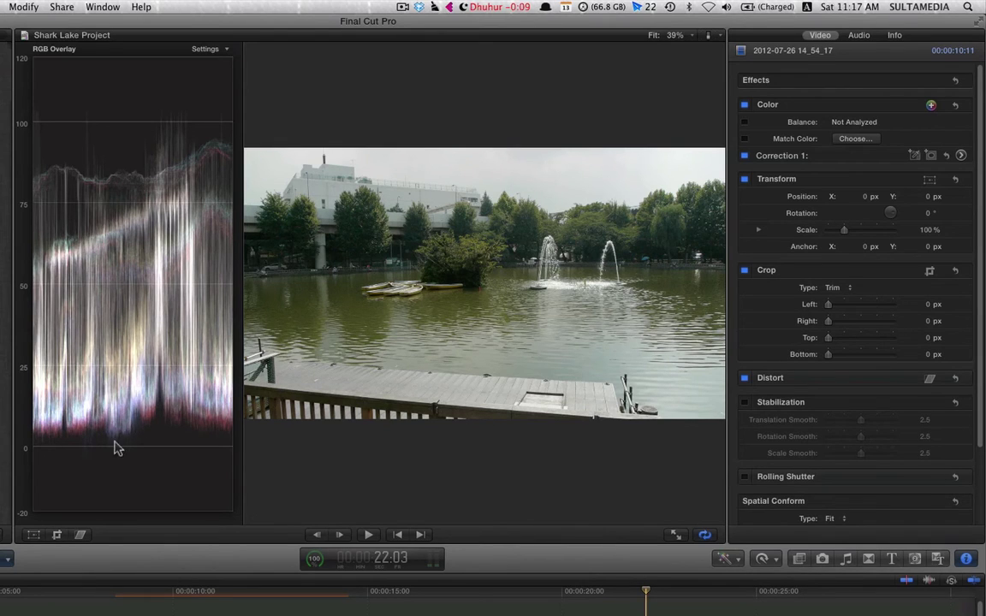
Set the fountain clip's exposure to Global 4%, Shadows -8%, Highlights 5%, Midtones 4%
{"action": "left_click", "coordinate": [960, 155]}
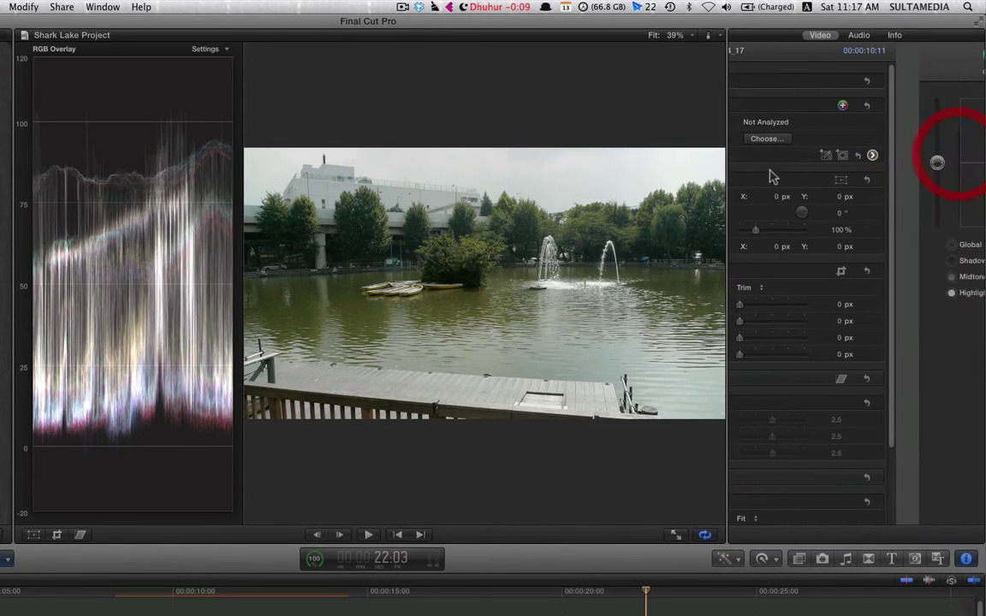
{"action": "left_click", "coordinate": [896, 73]}
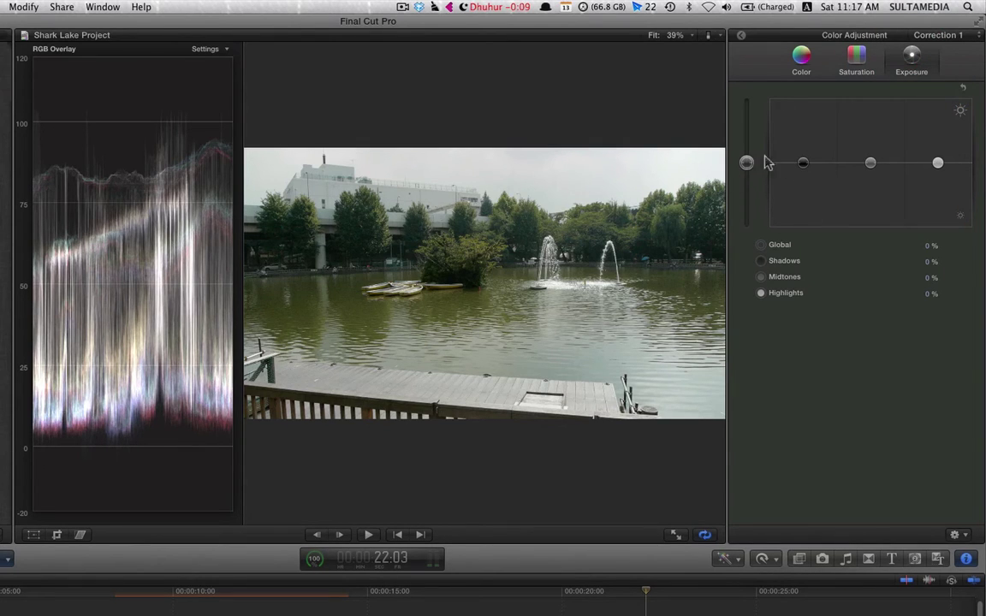
{"action": "left_click_drag", "start_coordinate": [747, 164], "coordinate": [747, 162]}
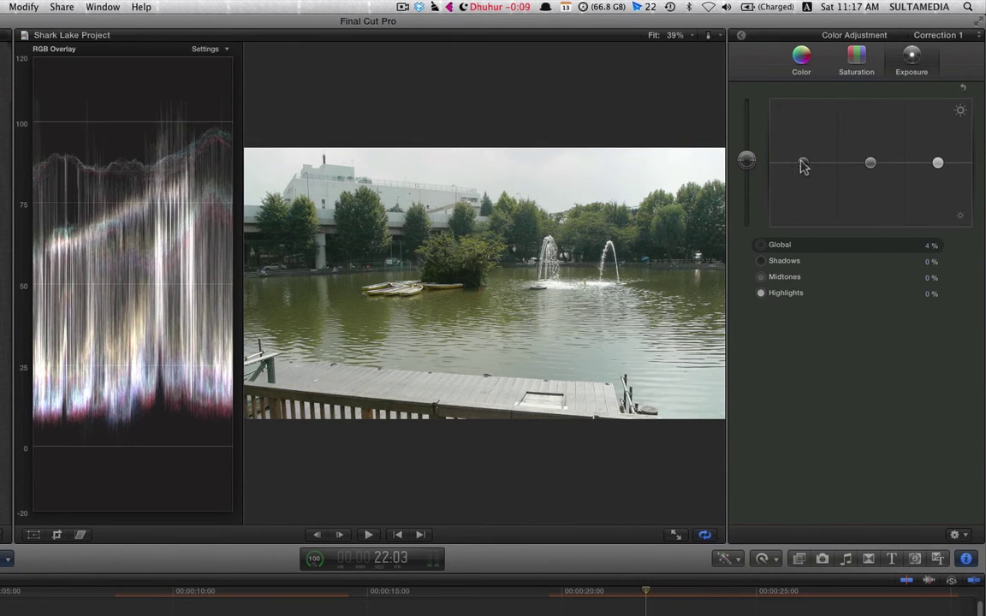
{"action": "left_click_drag", "start_coordinate": [807, 167], "coordinate": [854, 177]}
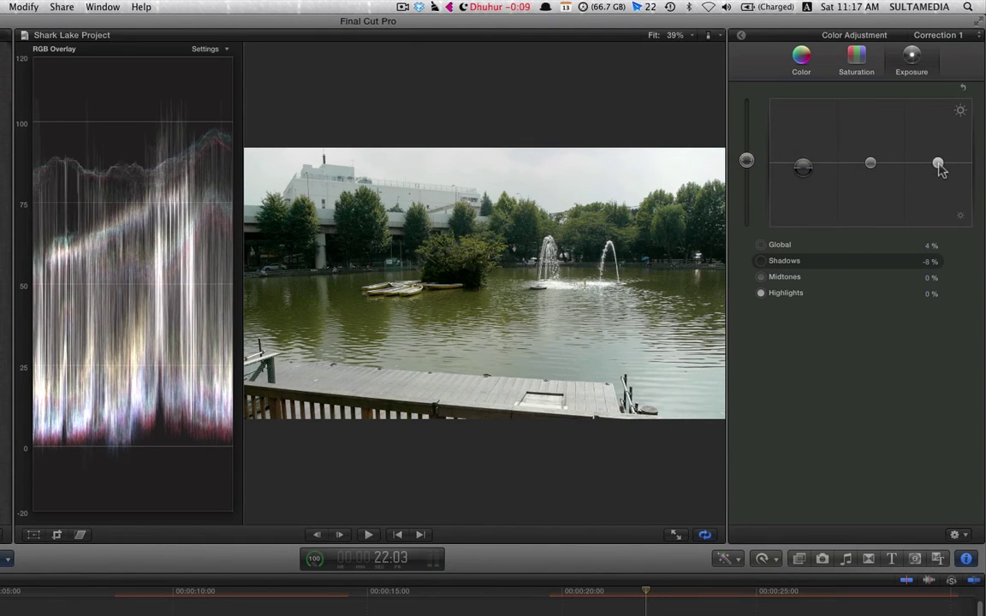
{"action": "left_click_drag", "start_coordinate": [937, 169], "coordinate": [937, 163]}
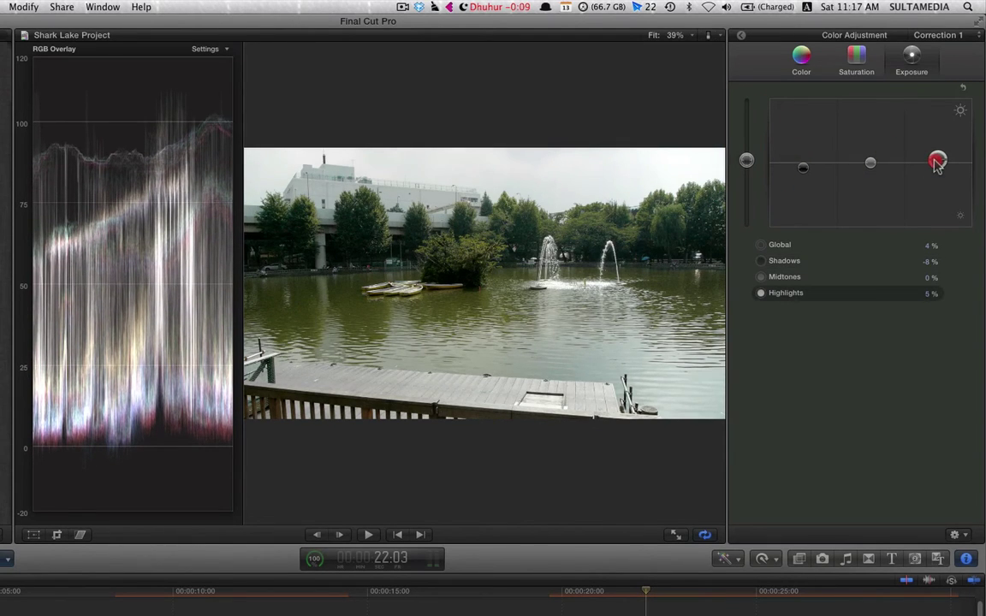
{"action": "left_click_drag", "start_coordinate": [870, 163], "coordinate": [872, 160]}
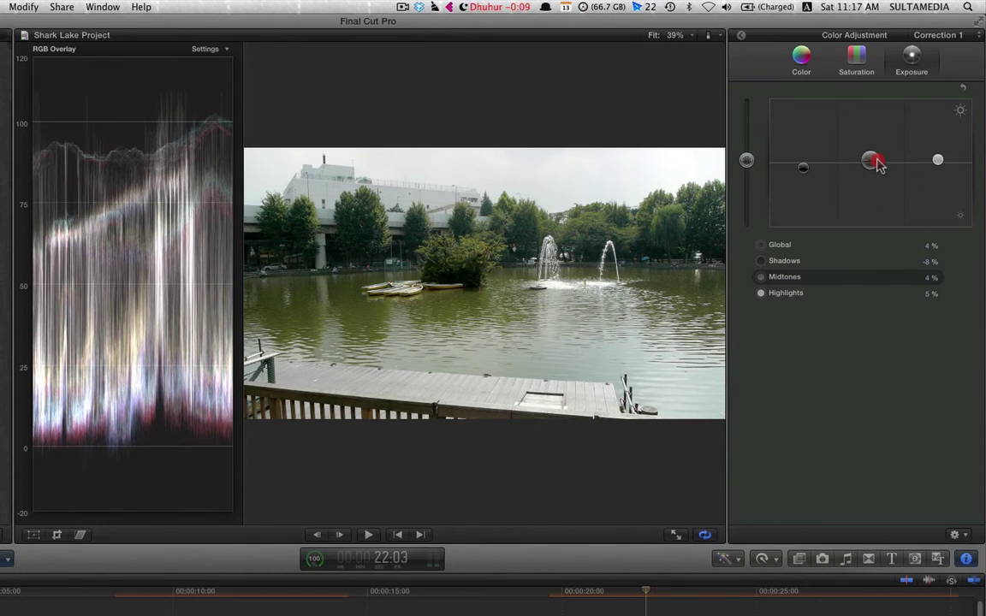
{"action": "left_click_drag", "start_coordinate": [878, 165], "coordinate": [879, 167]}
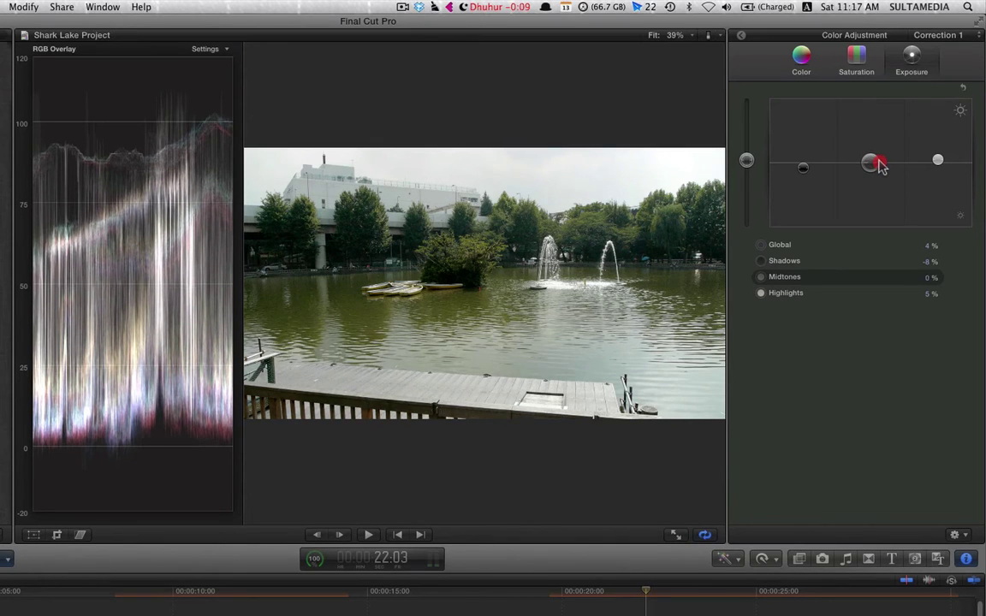
{"action": "left_click_drag", "start_coordinate": [879, 165], "coordinate": [881, 165]}
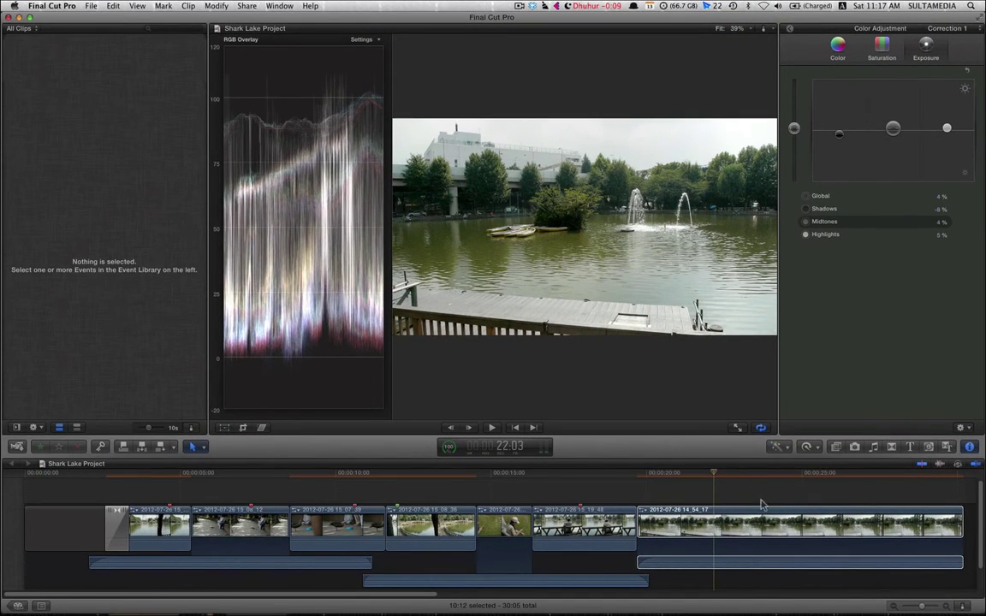
Skim back to the duck-at-bowl frame, show Video settings, then select clip 2012-07-26_15_08_12
{"action": "left_click", "coordinate": [639, 514]}
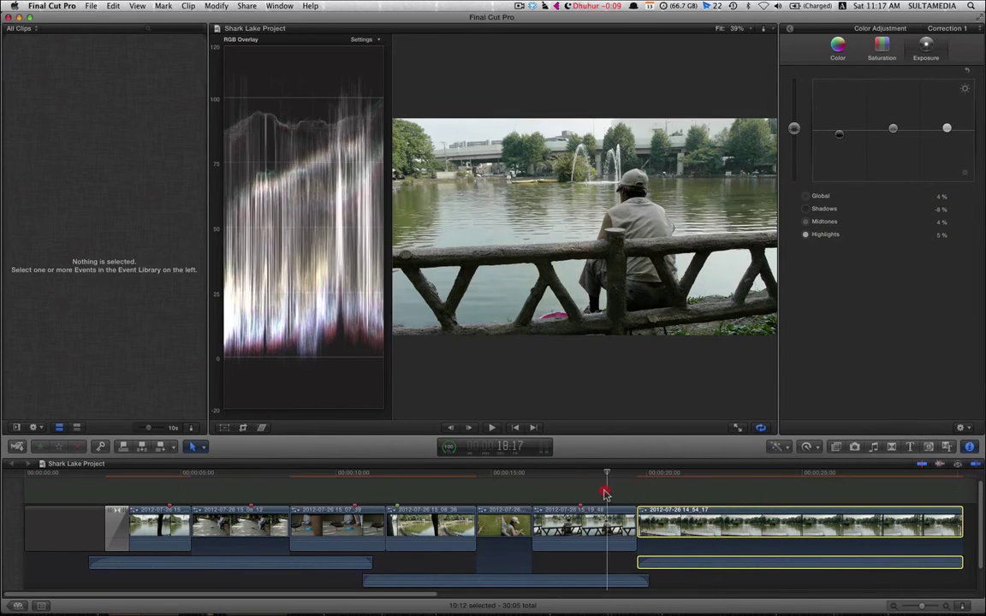
{"action": "left_click_drag", "start_coordinate": [604, 494], "coordinate": [417, 501]}
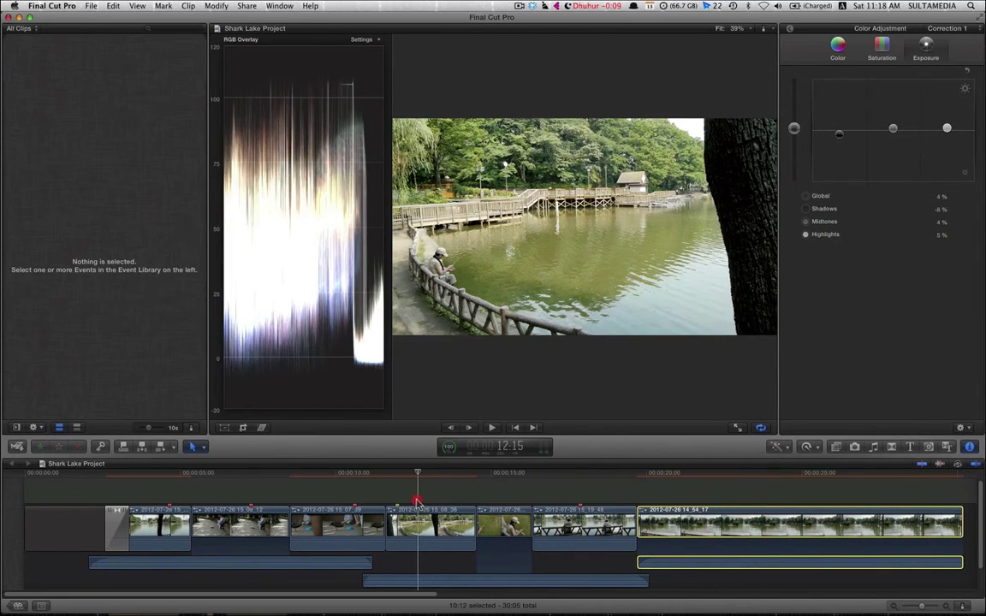
{"action": "mouse_move", "coordinate": [417, 502]}
{"action": "left_mouse_down"}
{"action": "mouse_move", "coordinate": [165, 501]}
{"action": "mouse_move", "coordinate": [325, 510]}
{"action": "left_mouse_up"}
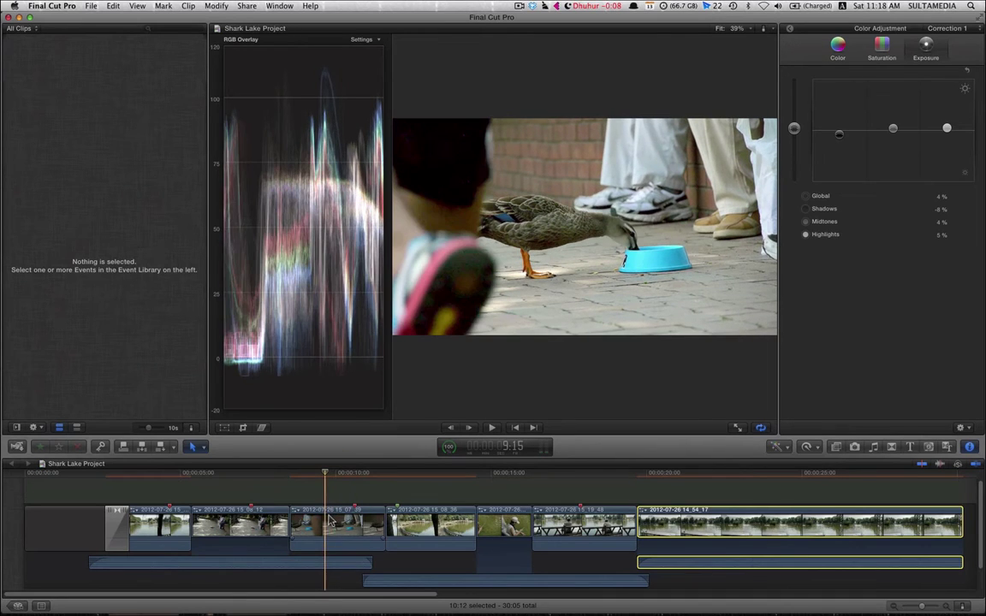
{"action": "left_click", "coordinate": [327, 522]}
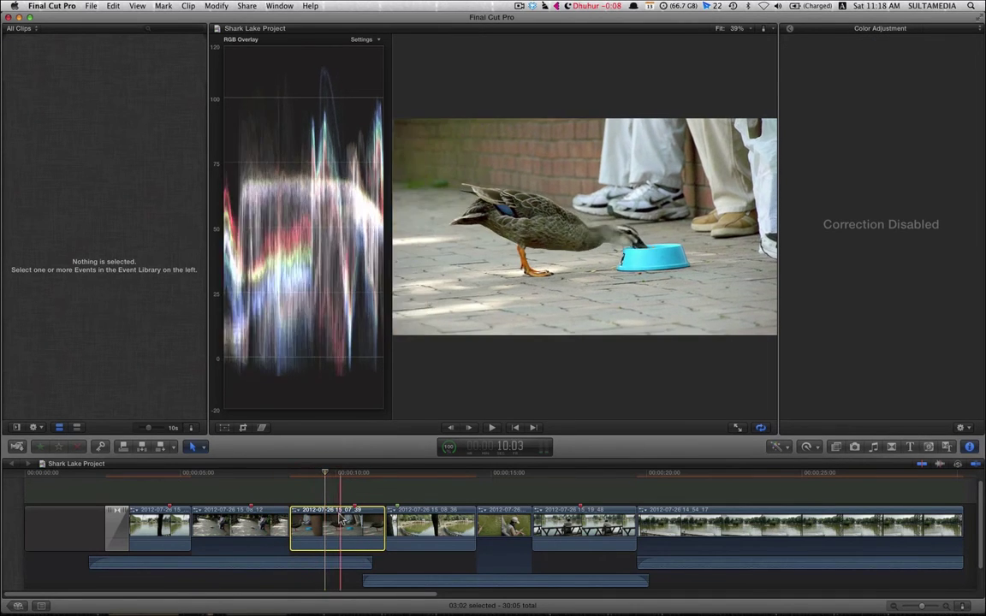
{"action": "left_click", "coordinate": [332, 513]}
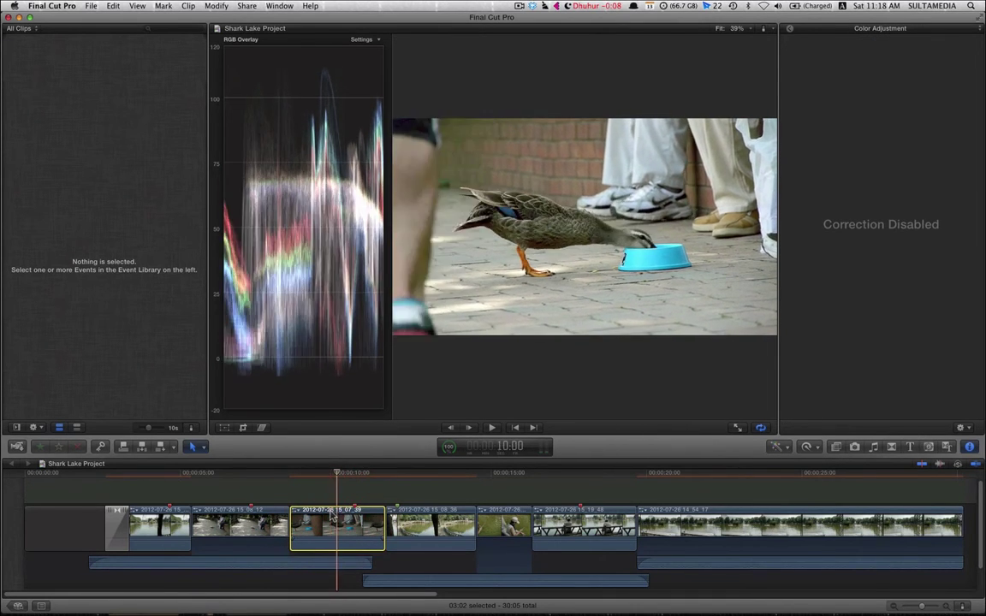
{"action": "left_click", "coordinate": [336, 518]}
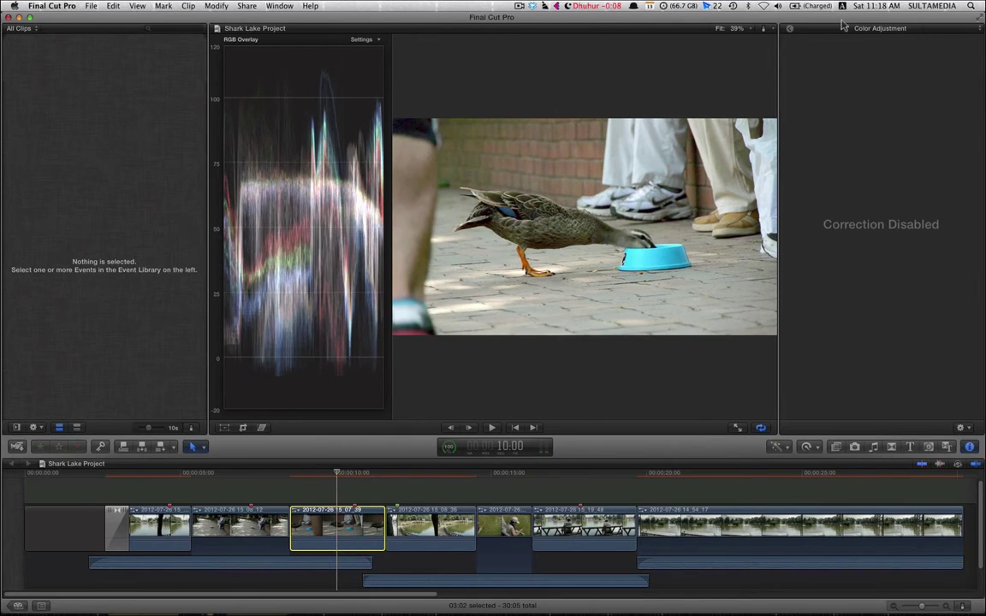
{"action": "left_click", "coordinate": [790, 29]}
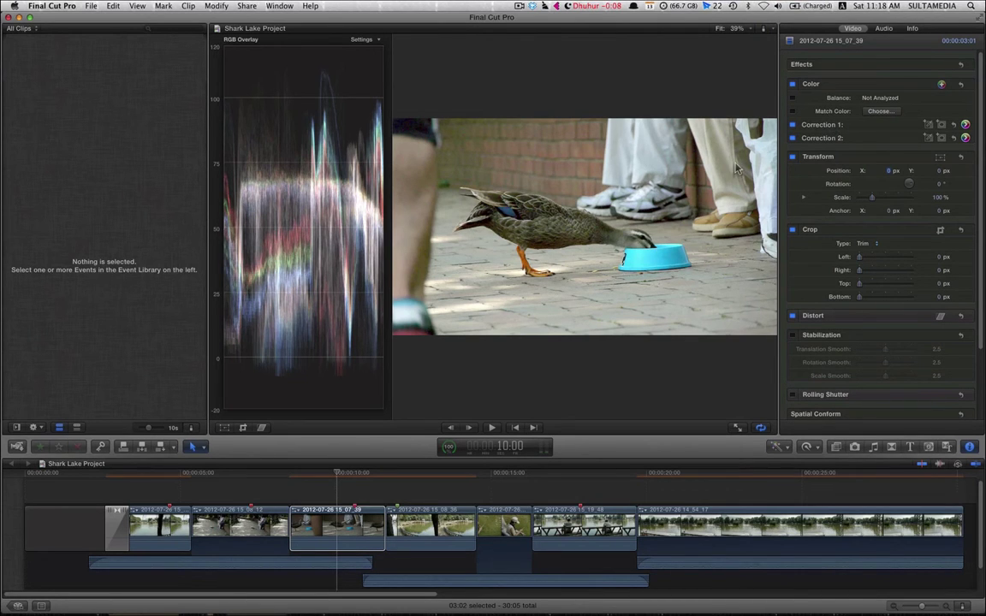
{"action": "left_click", "coordinate": [265, 518]}
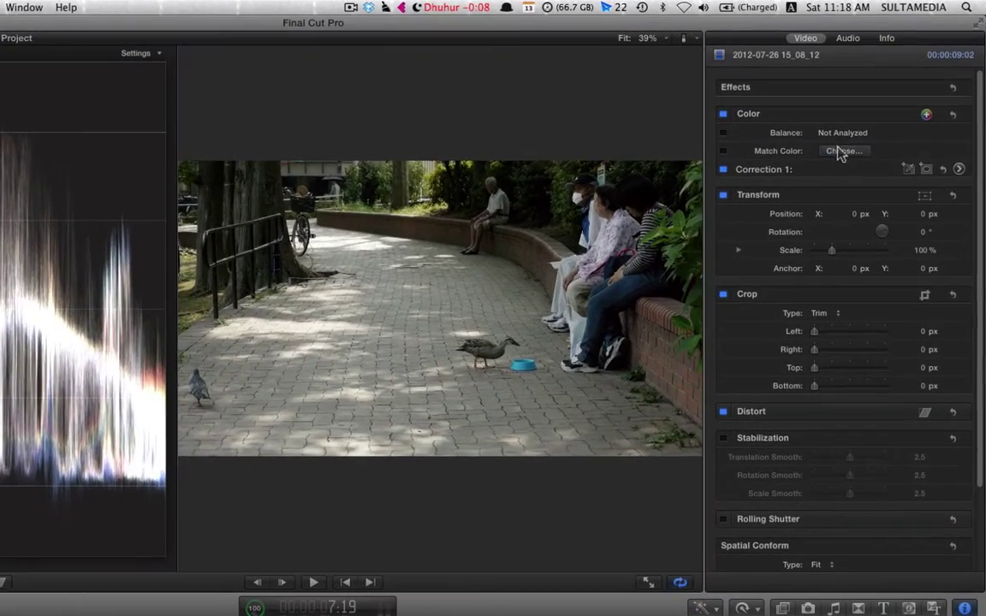
Match the duck path clip's colour to the duck-and-bowl frame and apply the match
{"action": "left_click", "coordinate": [879, 111]}
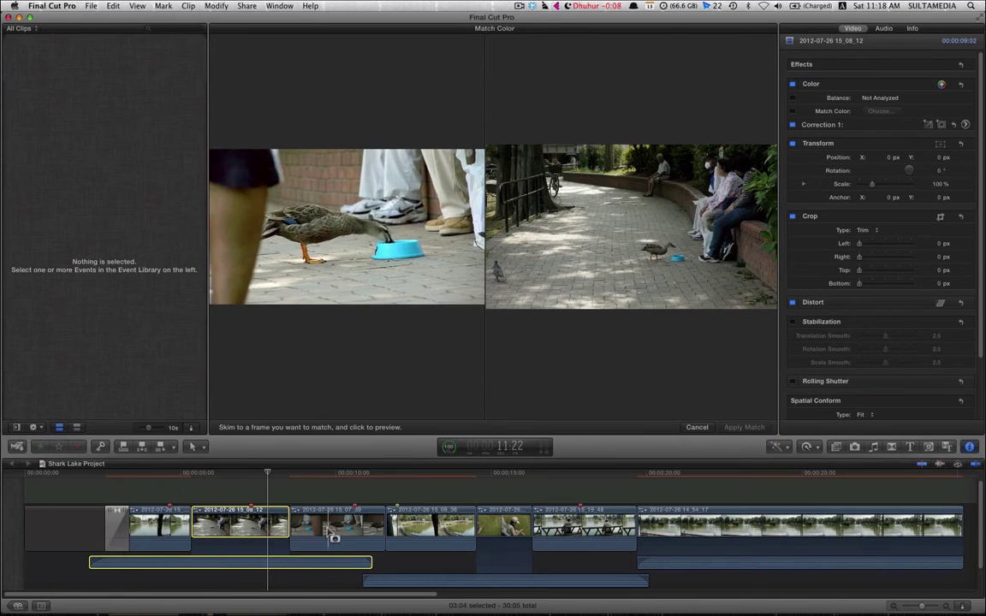
{"action": "left_click", "coordinate": [335, 530]}
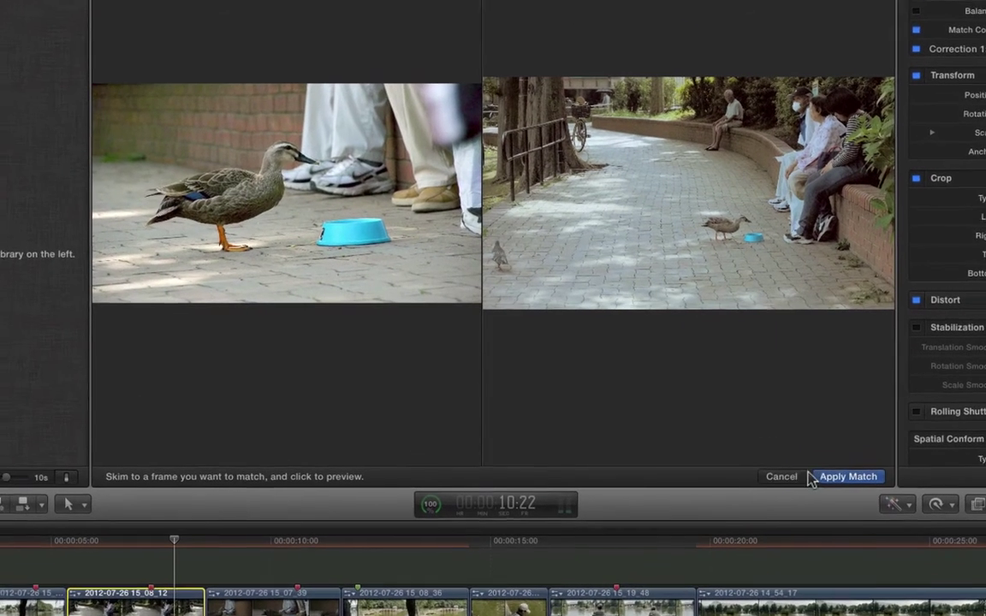
{"action": "left_click", "coordinate": [743, 427]}
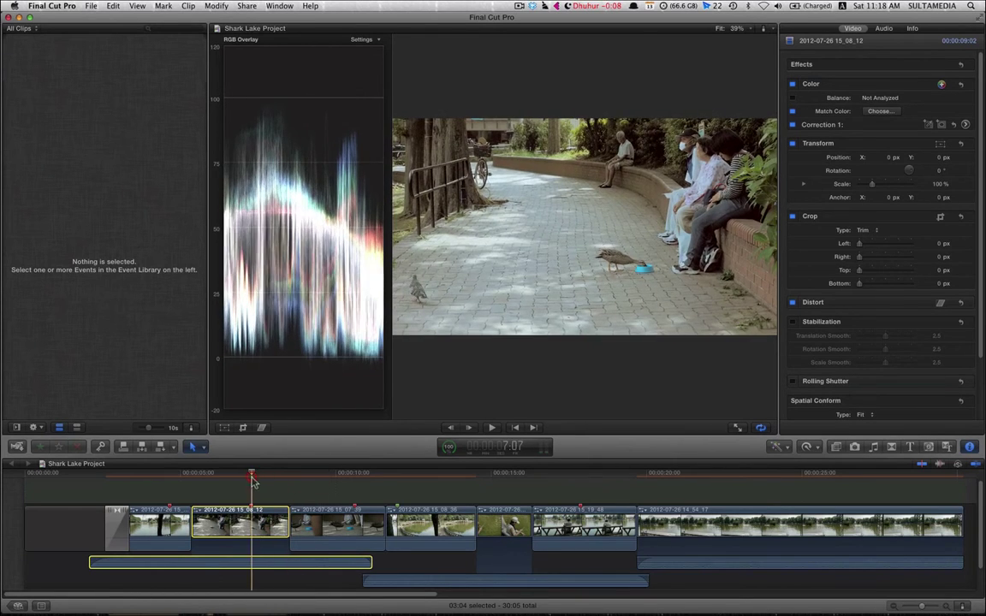
Reposition the playhead in the duck path clip and bring up Correction 1's exposure board
{"action": "left_click", "coordinate": [261, 514]}
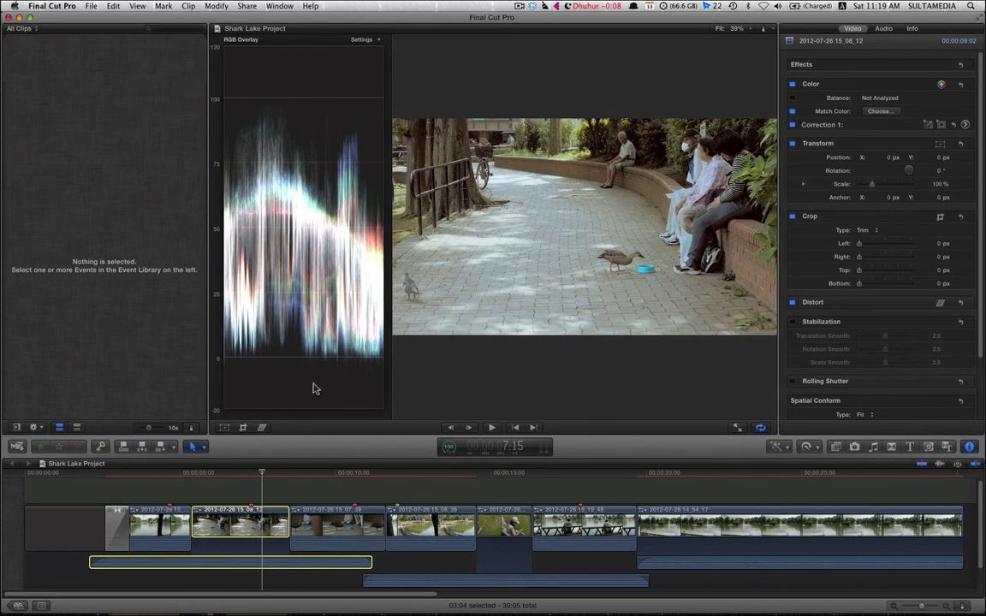
{"action": "left_click", "coordinate": [255, 519]}
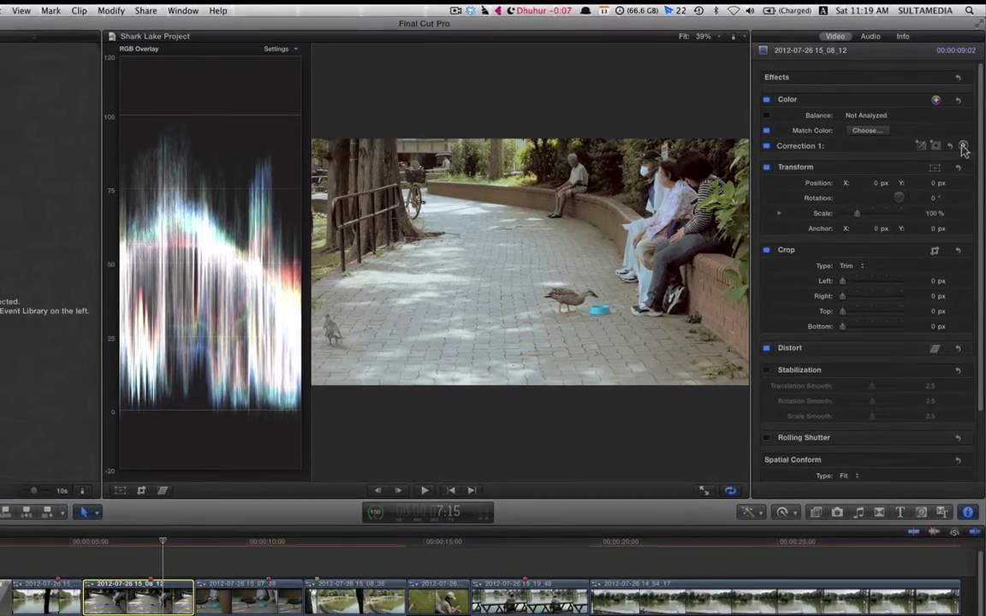
{"action": "left_click", "coordinate": [965, 124]}
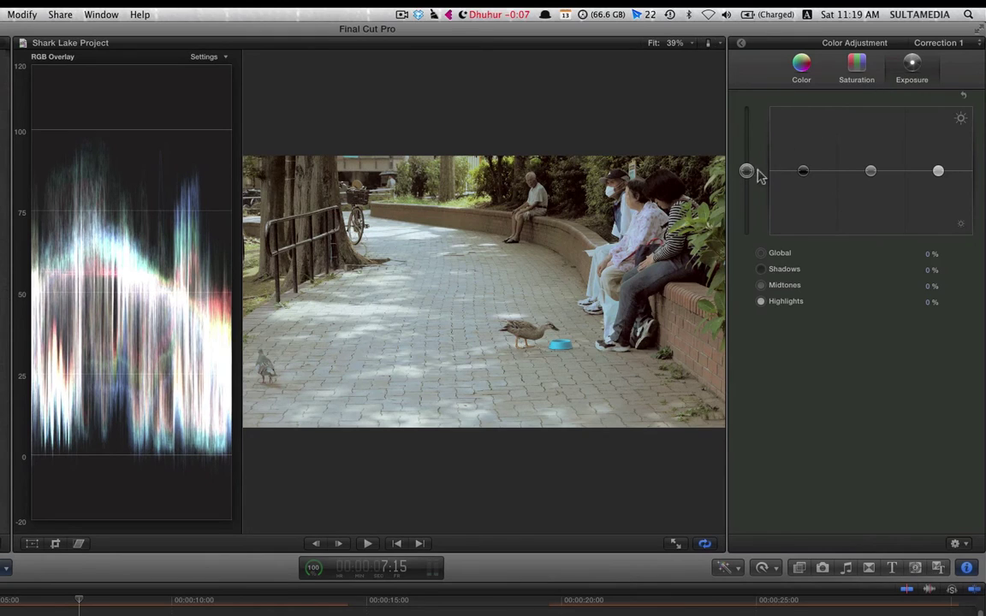
Set the duck path clip's exposure to Shadows 1%, Midtones -3%, Highlights 8%
{"action": "mouse_move", "coordinate": [871, 173]}
{"action": "left_mouse_down"}
{"action": "mouse_move", "coordinate": [852, 189]}
{"action": "mouse_move", "coordinate": [805, 175]}
{"action": "left_mouse_up"}
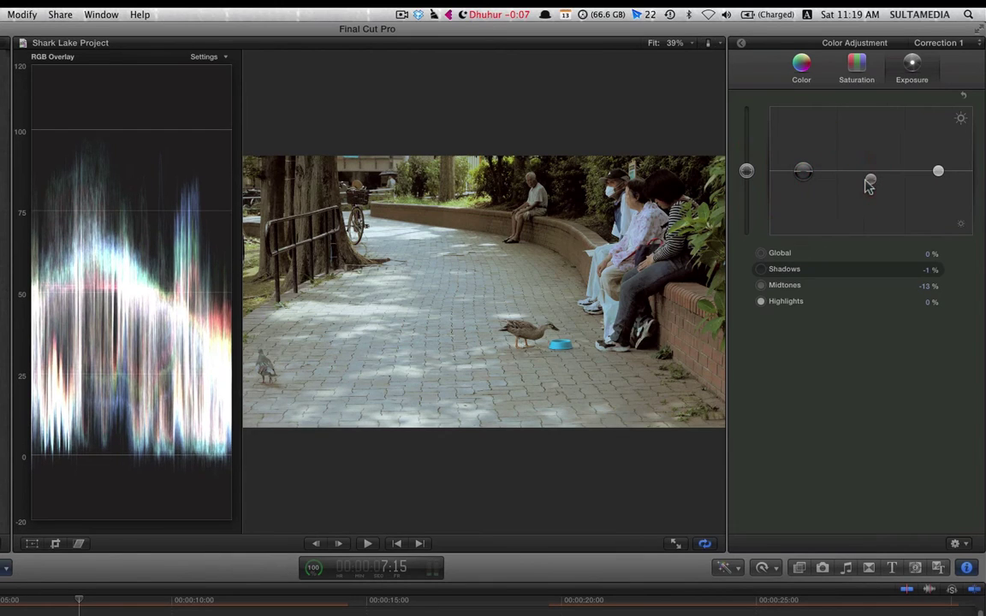
{"action": "left_click_drag", "start_coordinate": [868, 187], "coordinate": [802, 175]}
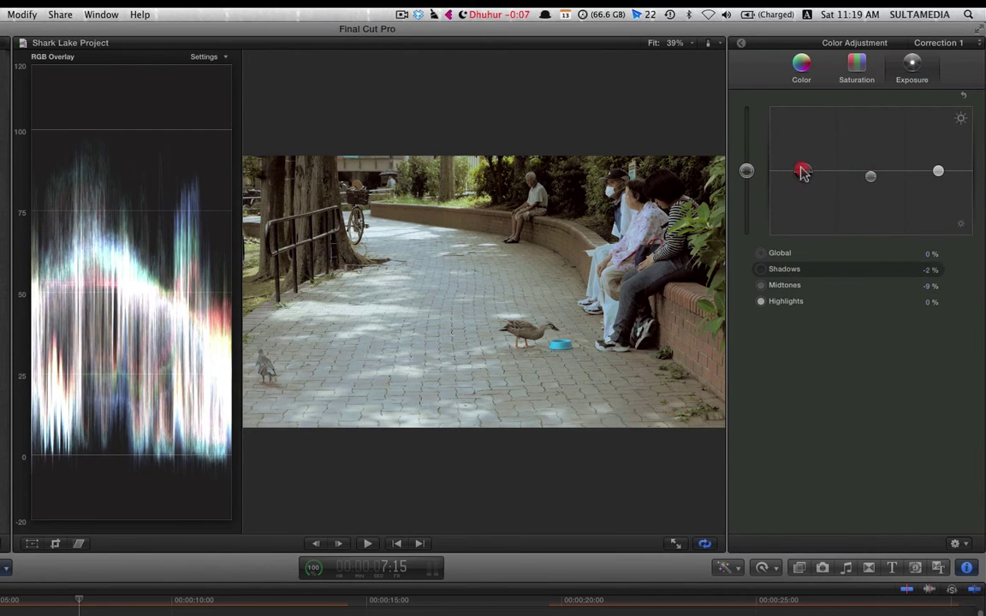
{"action": "left_click_drag", "start_coordinate": [937, 172], "coordinate": [938, 177]}
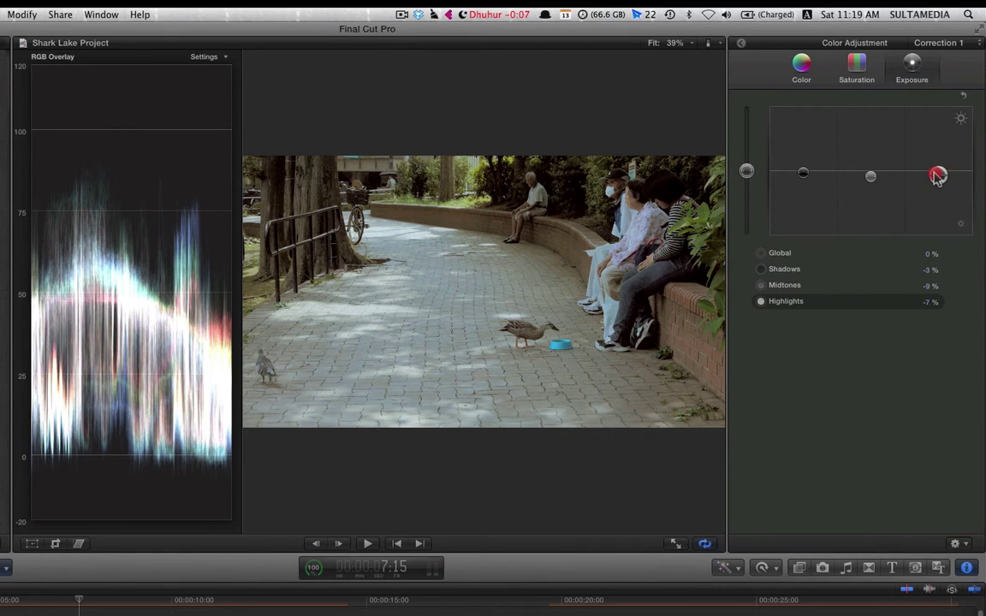
{"action": "left_click_drag", "start_coordinate": [938, 176], "coordinate": [939, 166]}
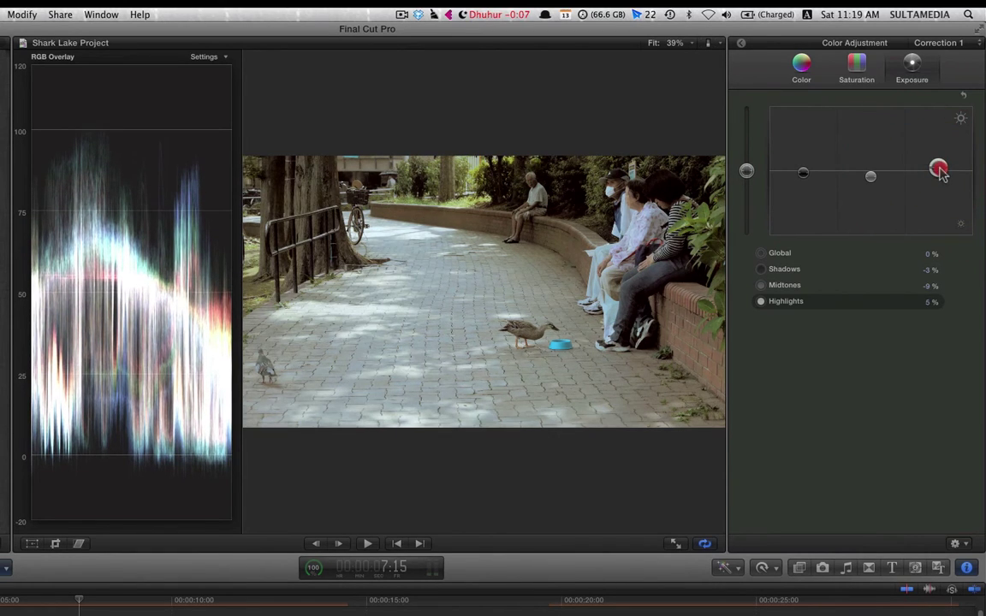
{"action": "left_click", "coordinate": [870, 177]}
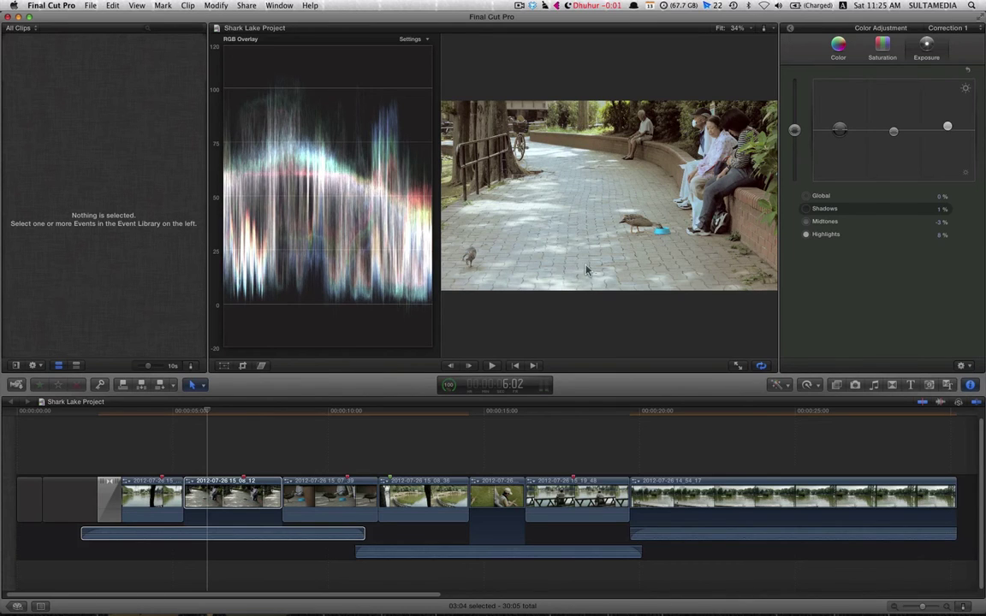
Hide the Inspector with Command-4 so the viewer and RGB waveform fill the space
{"action": "key", "text": "ctrl+4"}
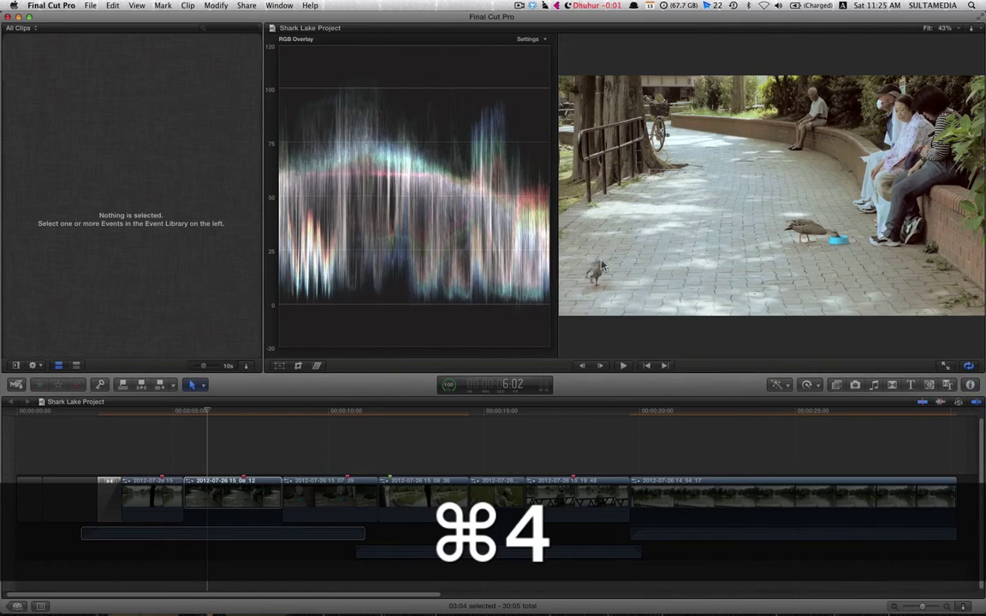